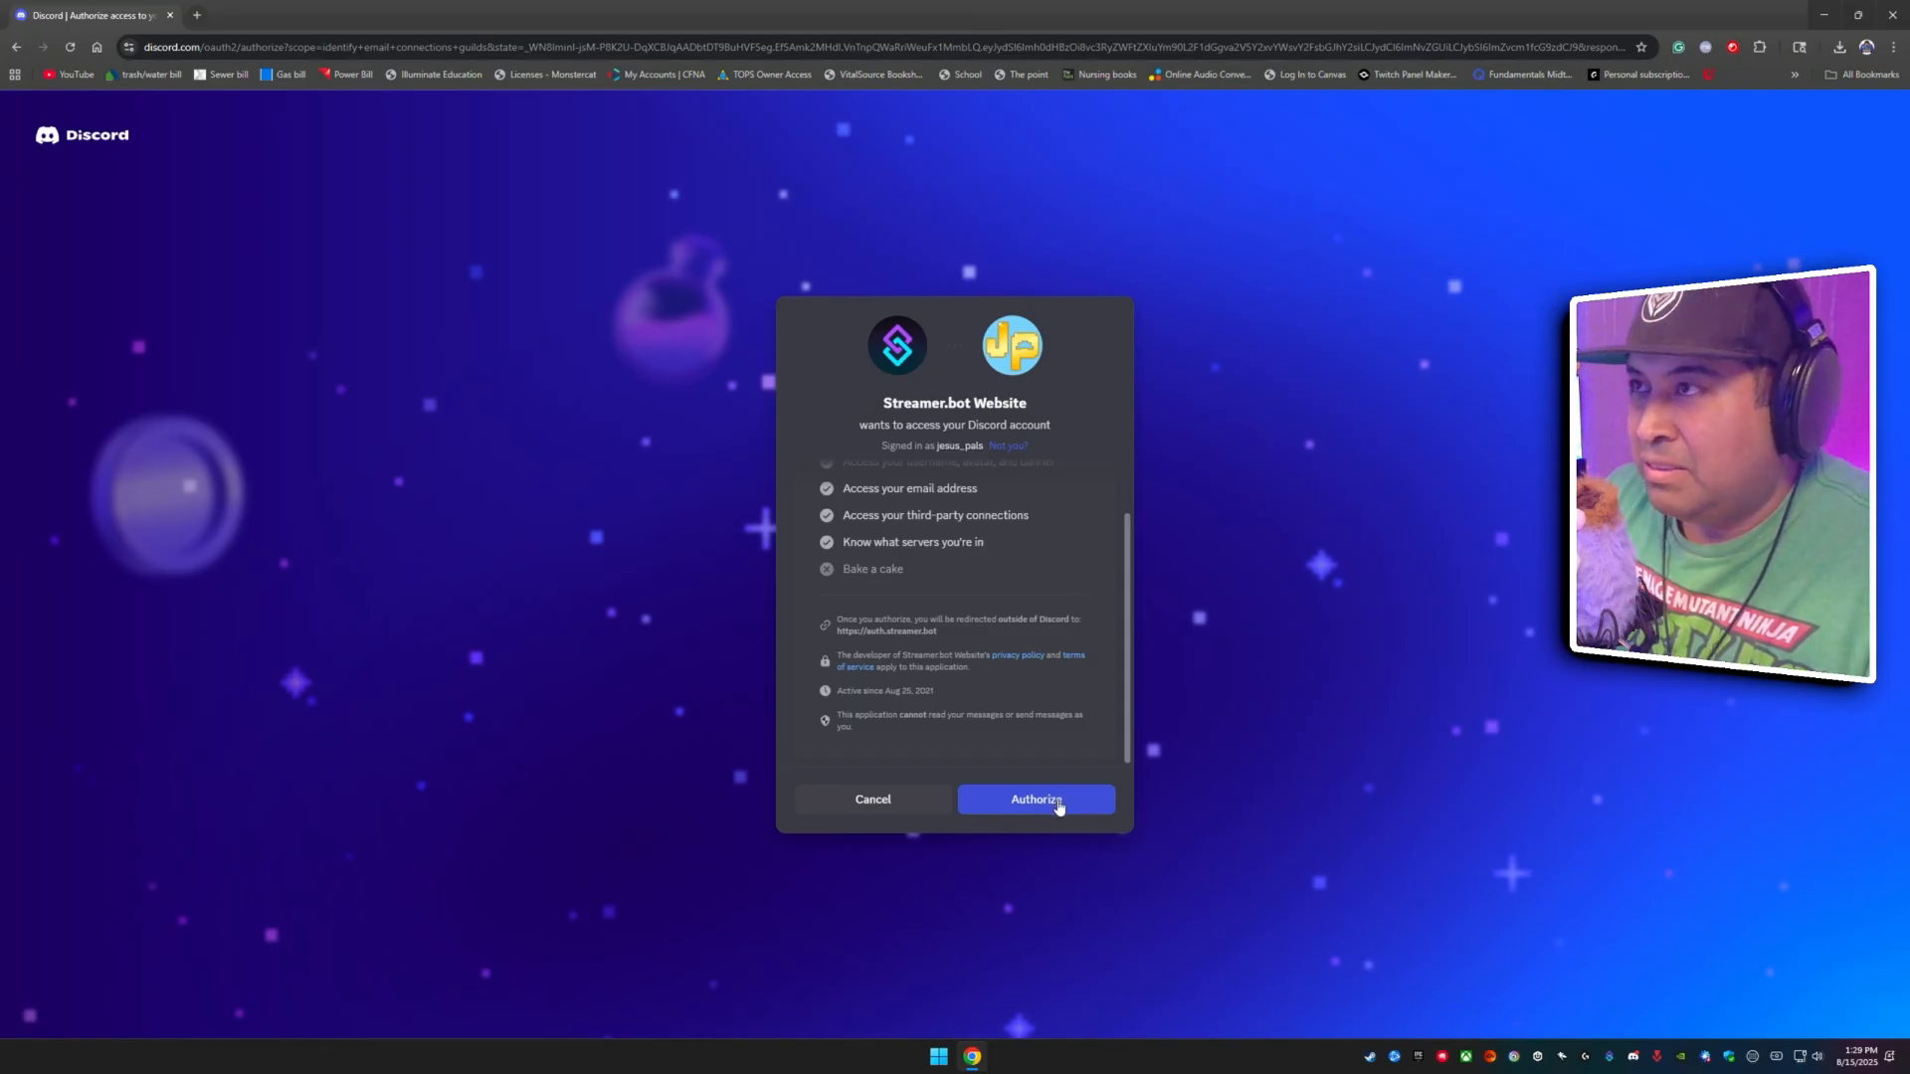
# Authorize the Streamer.bot Website to access the Discord account and open the Streamer.bot releases download page.
pyautogui.click(1060, 807)
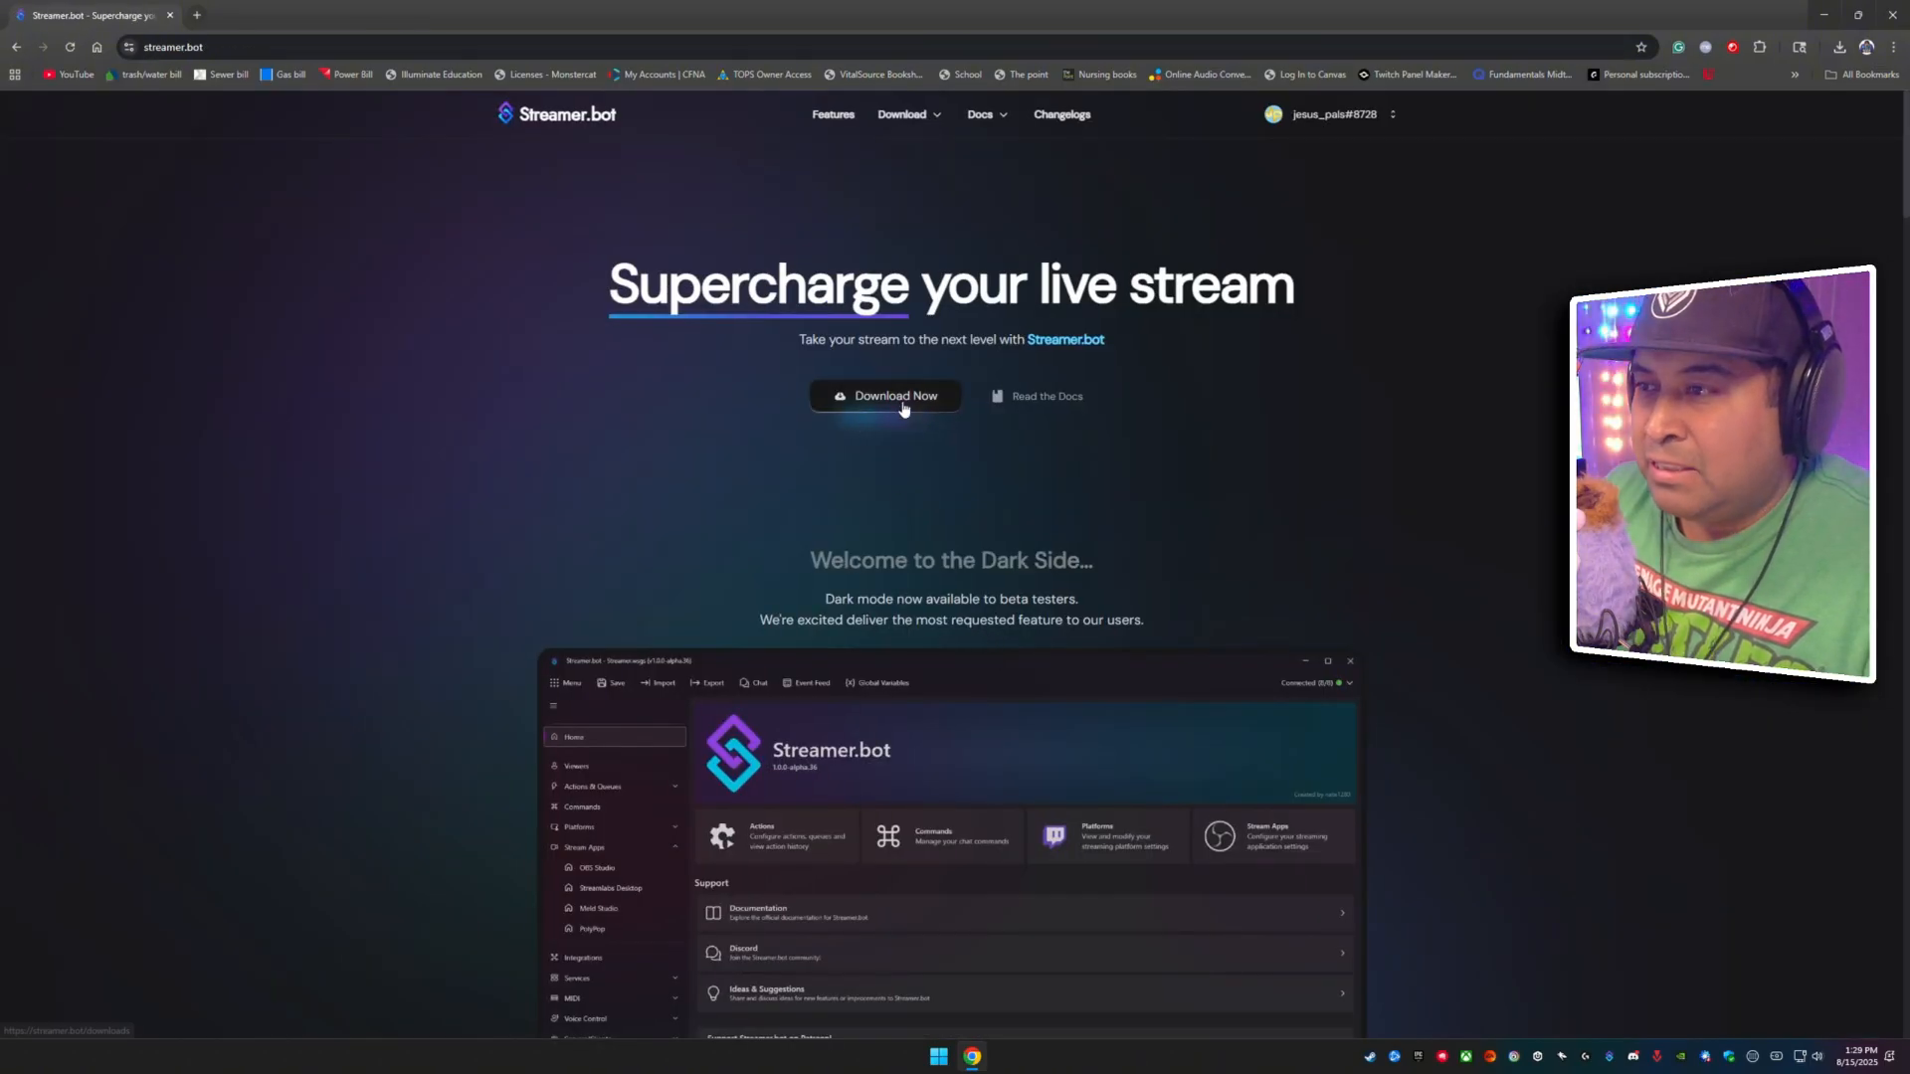
pyautogui.click(903, 408)
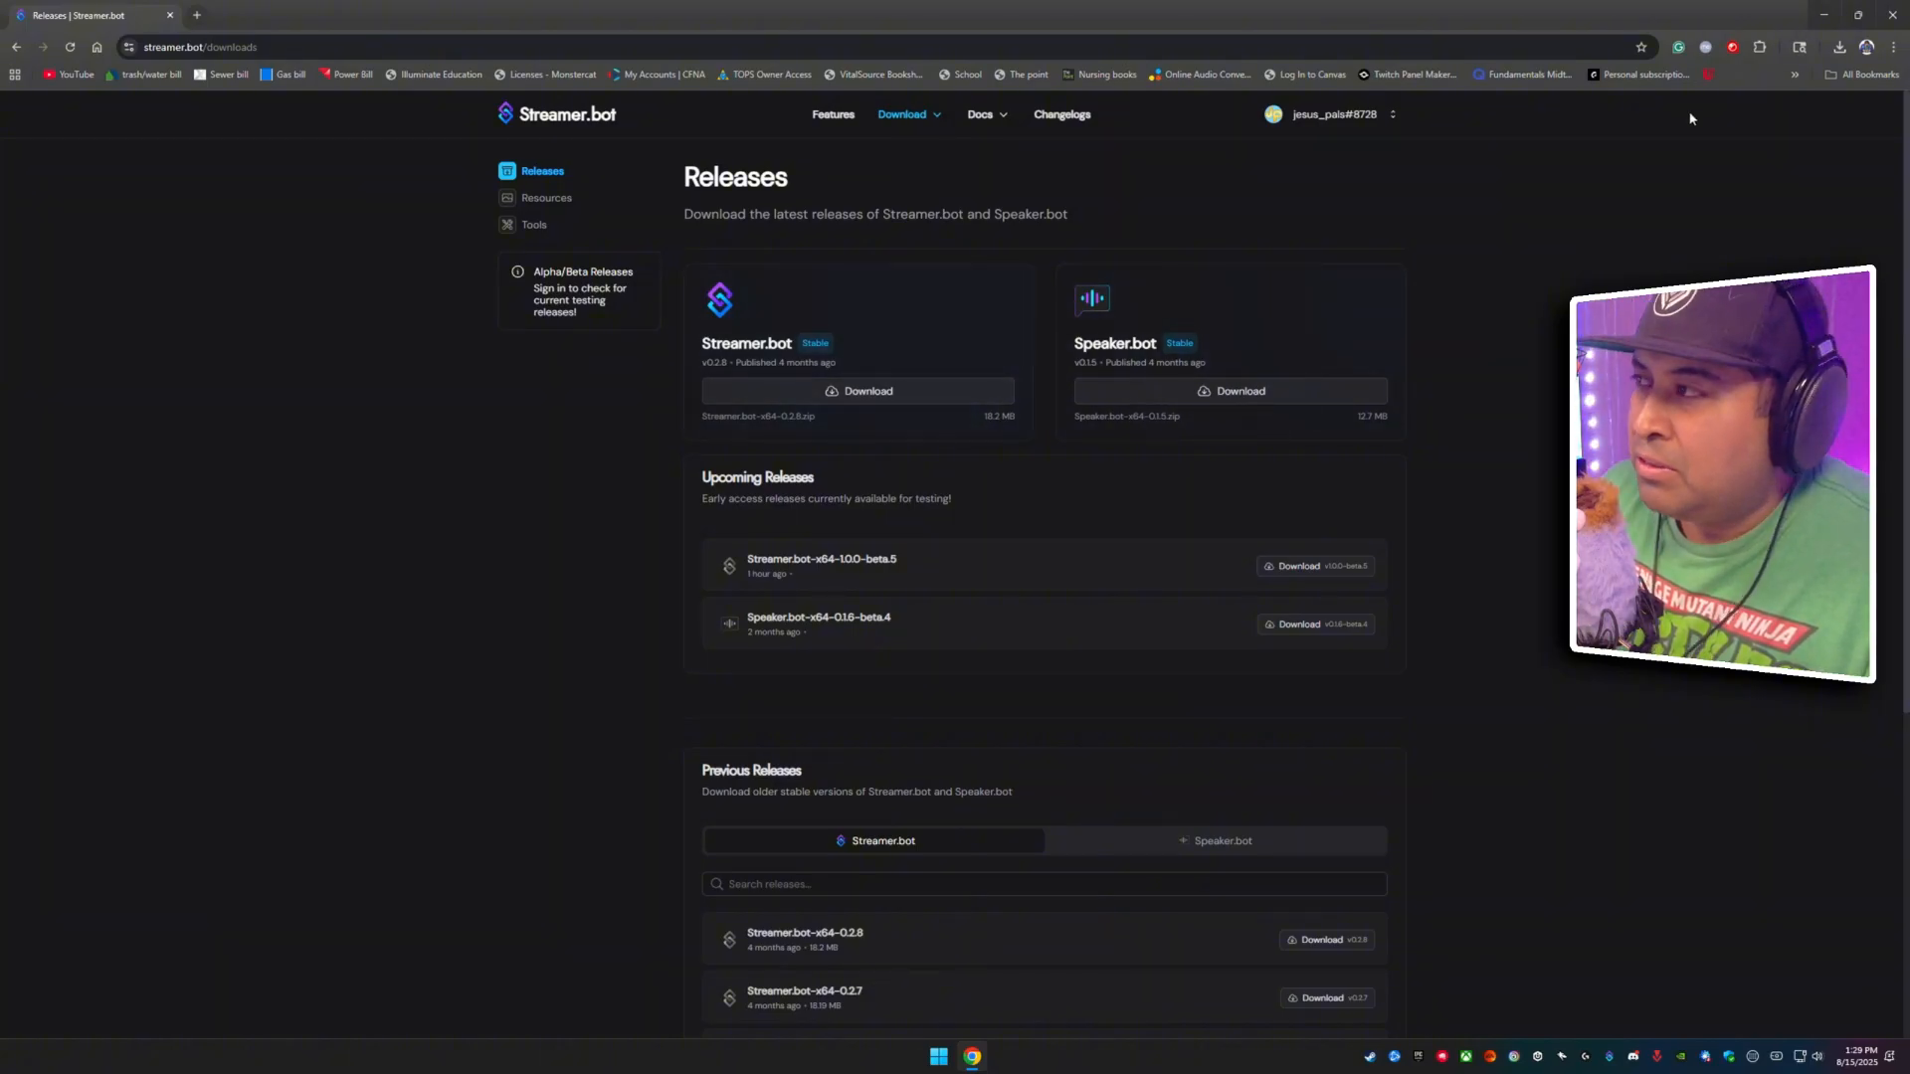
# Switch to File Explorer and open the streamer.bot-1.0.0-beta.5 archive in the Downloads folder.
pyautogui.click(1836, 25)
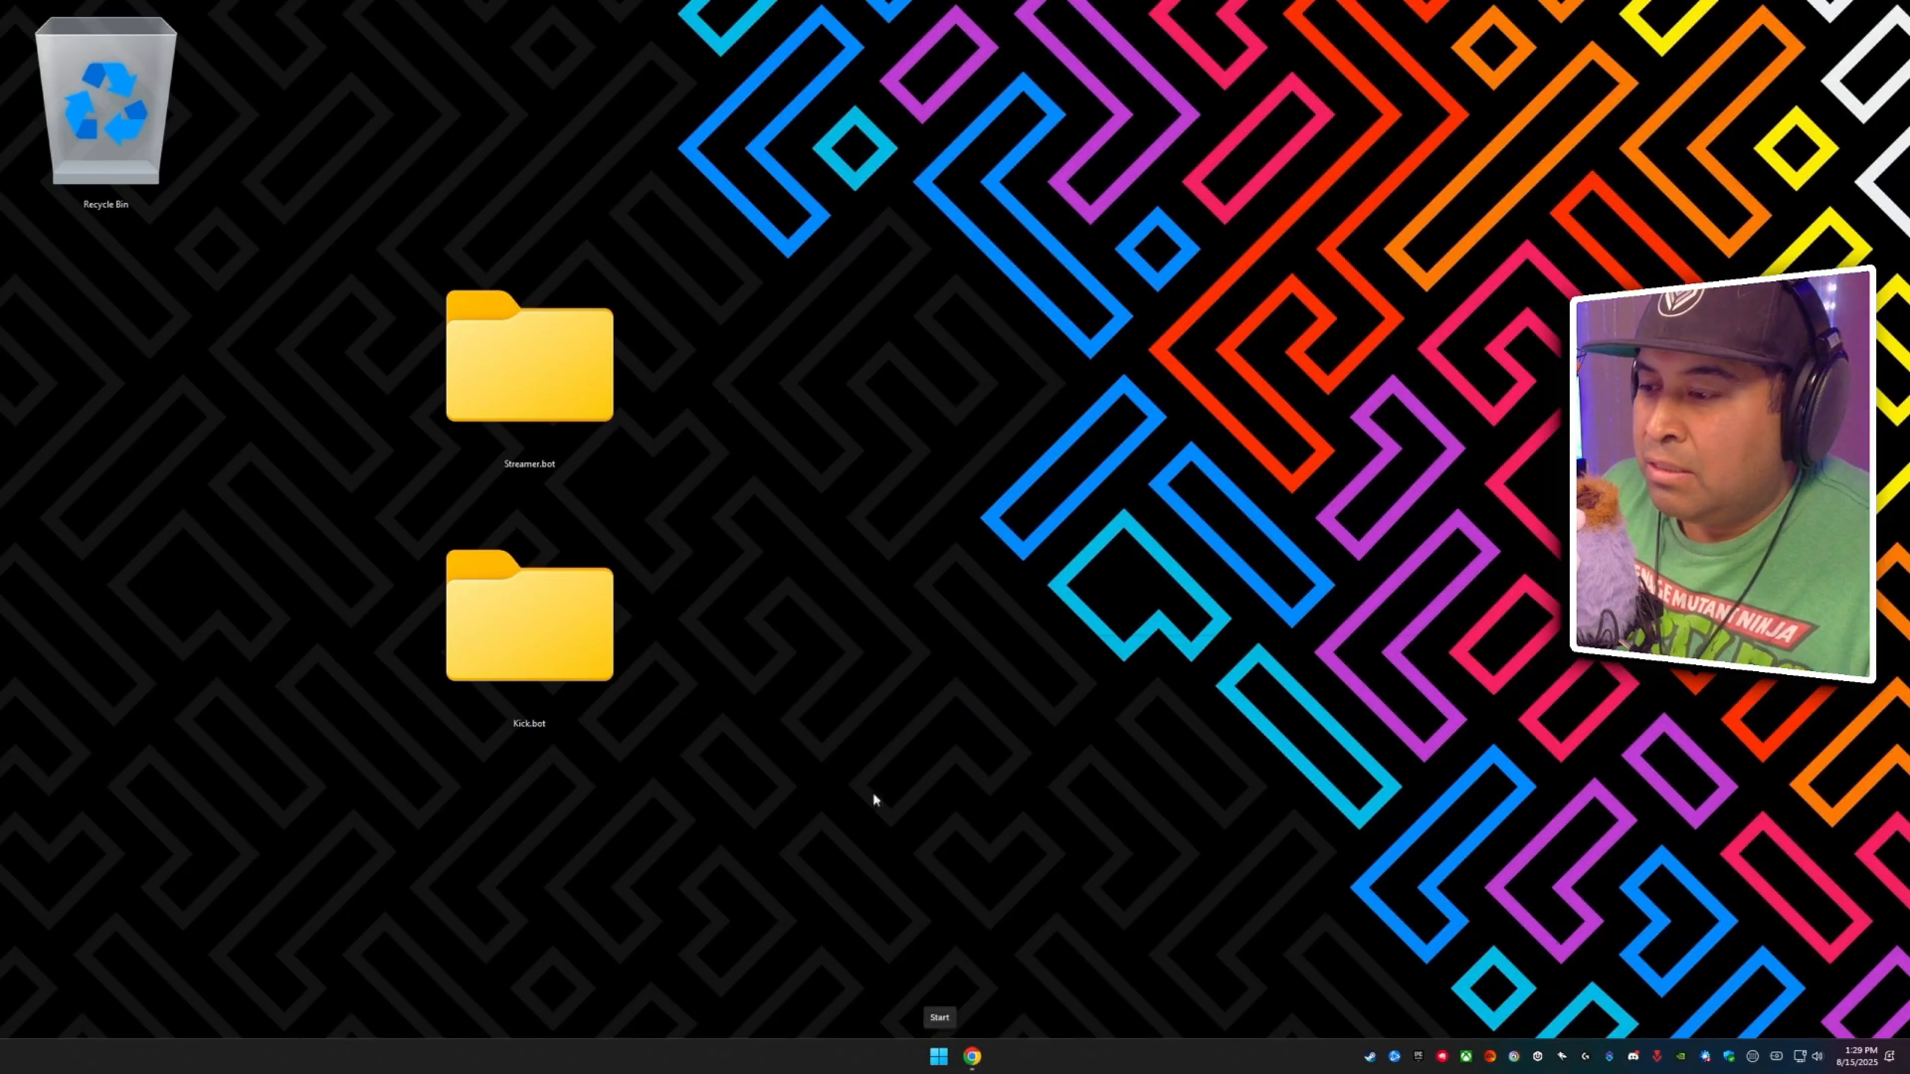
pyautogui.click(939, 1056)
pyautogui.click(916, 736)
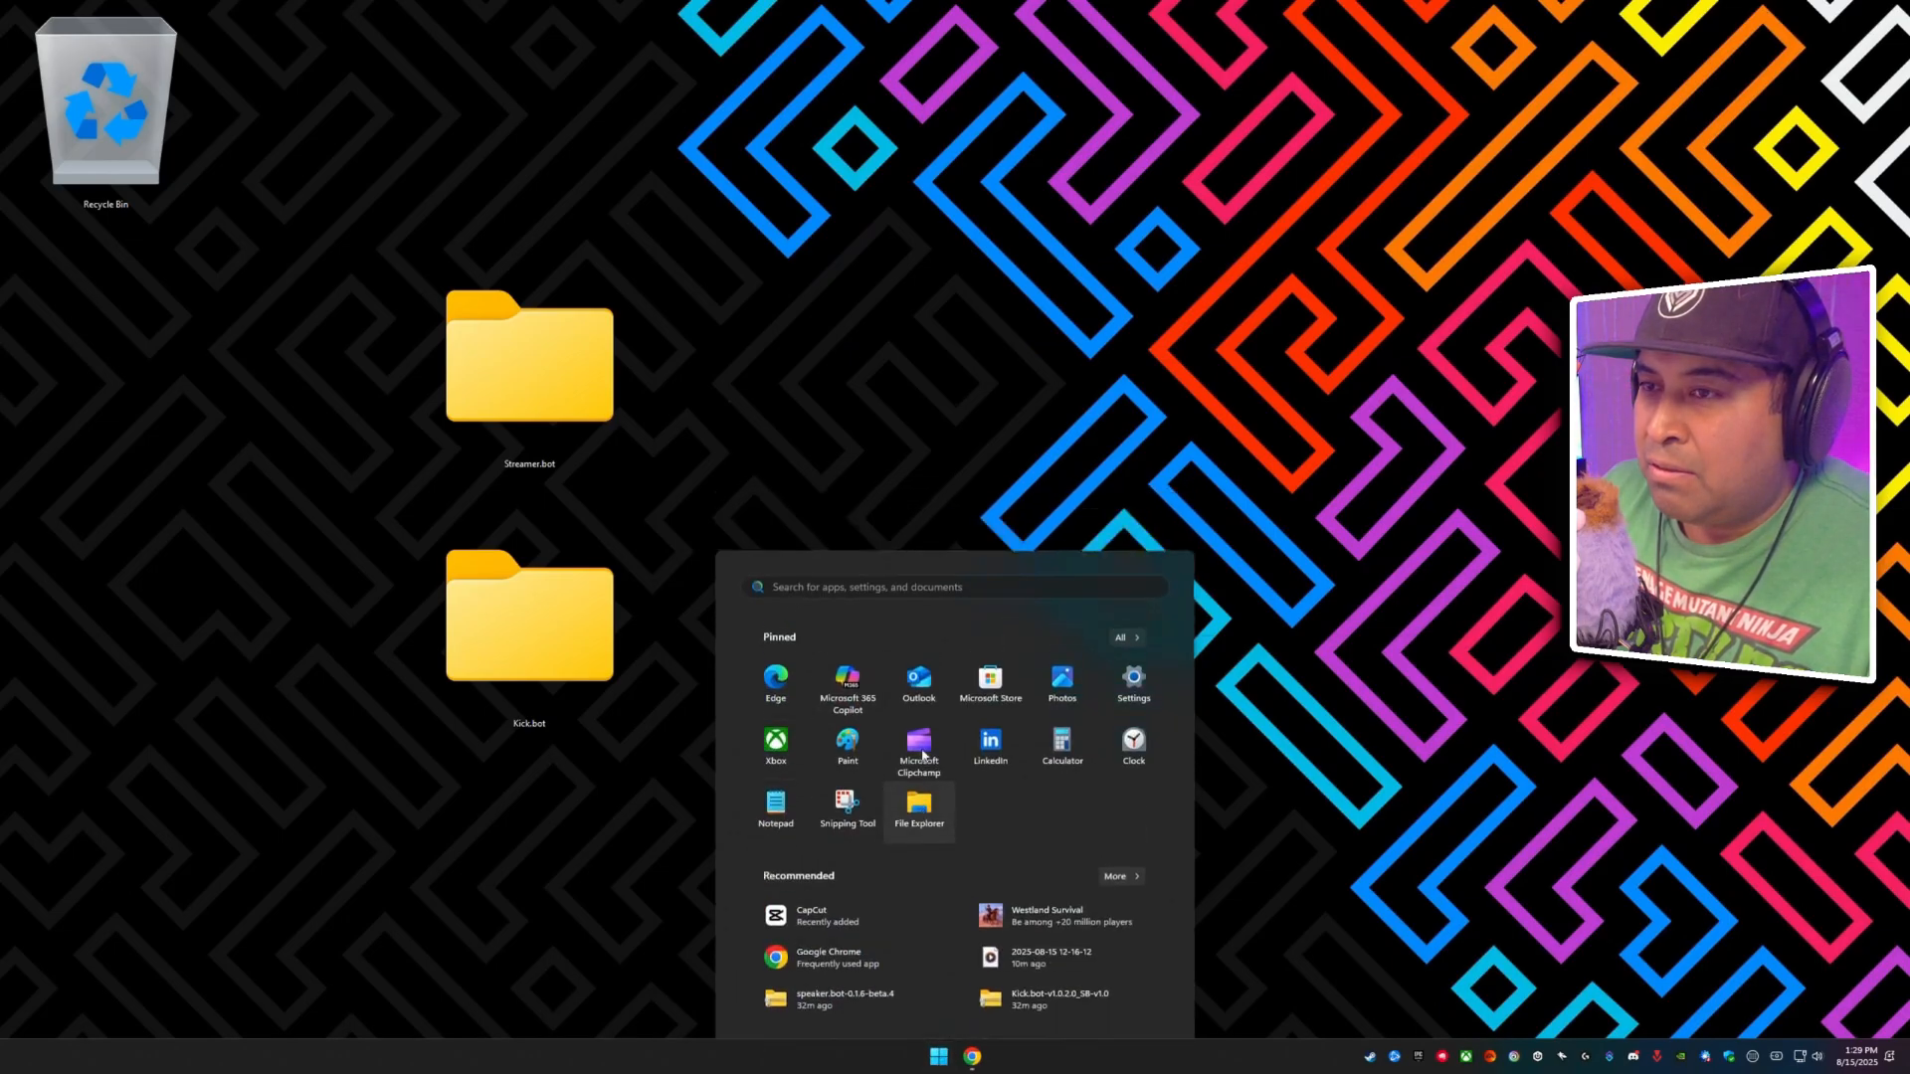
pyautogui.click(735, 294)
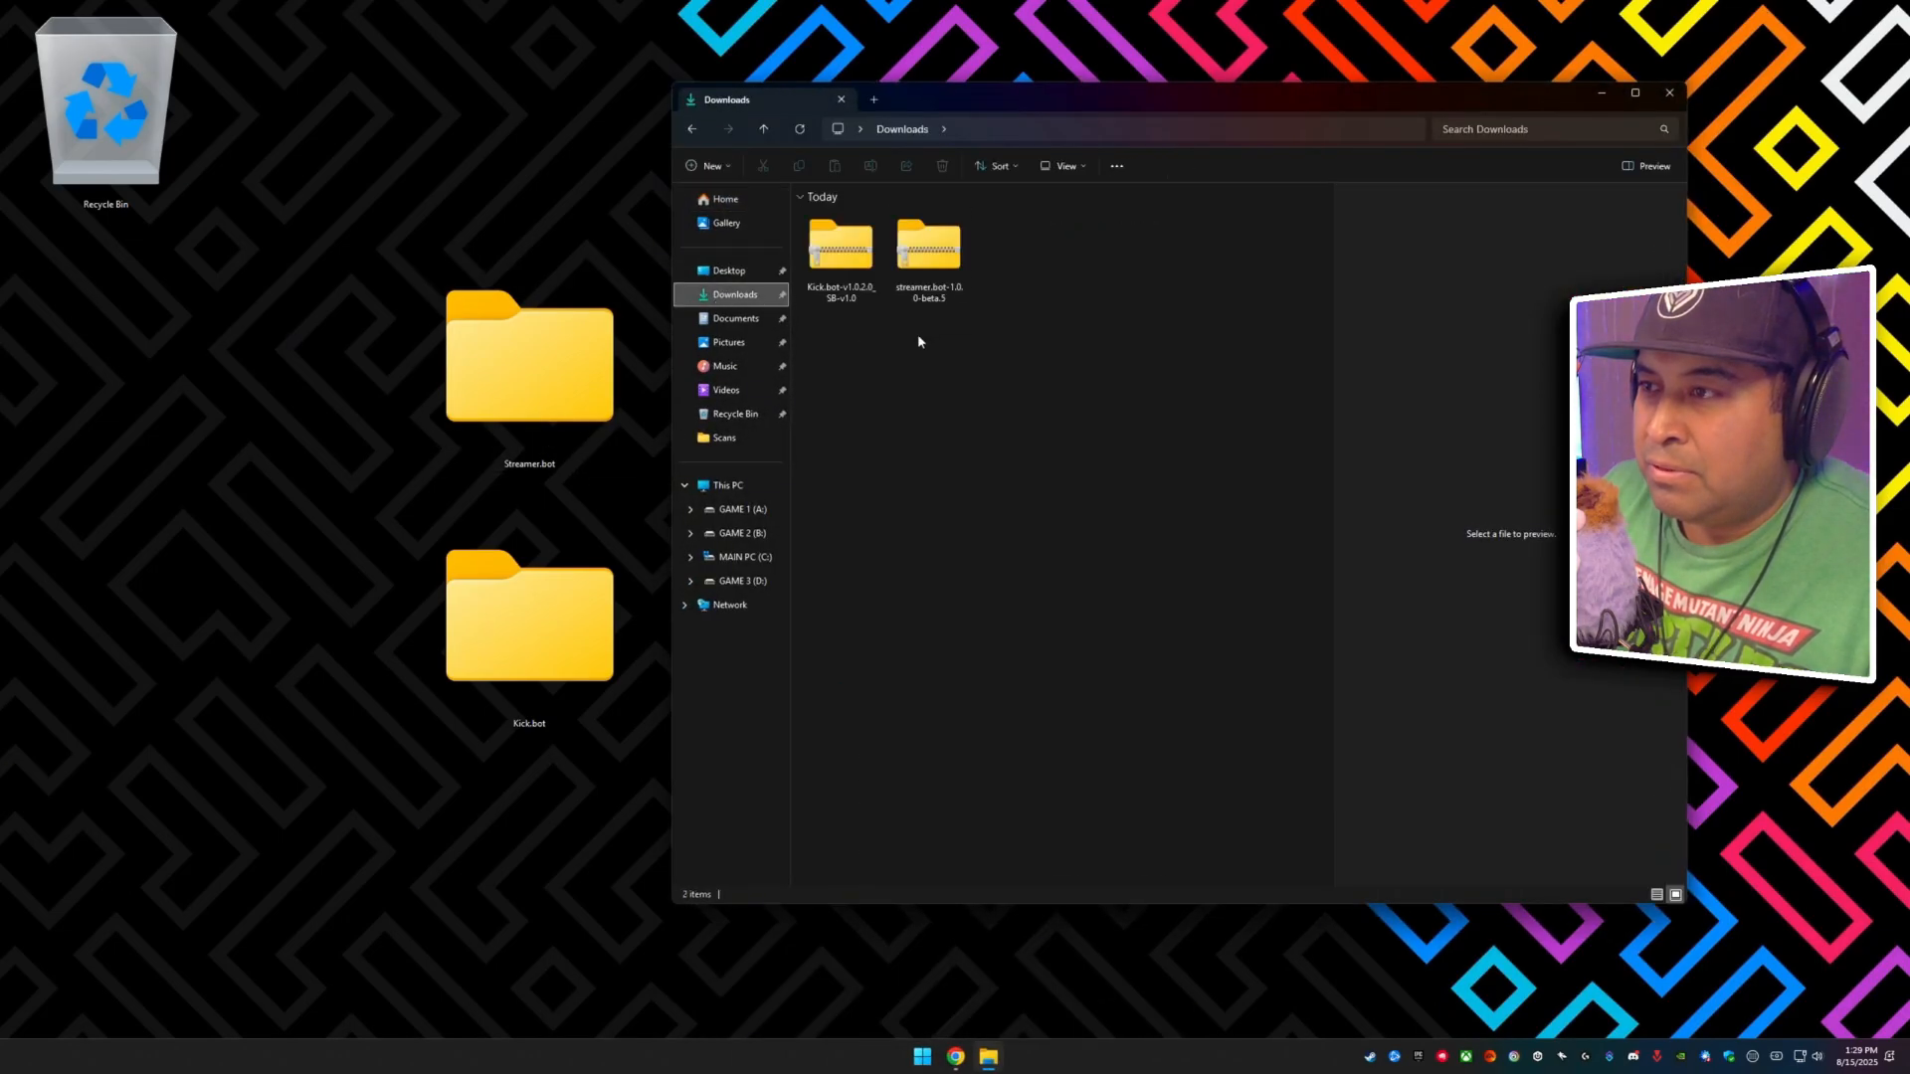
pyautogui.doubleClick(932, 255)
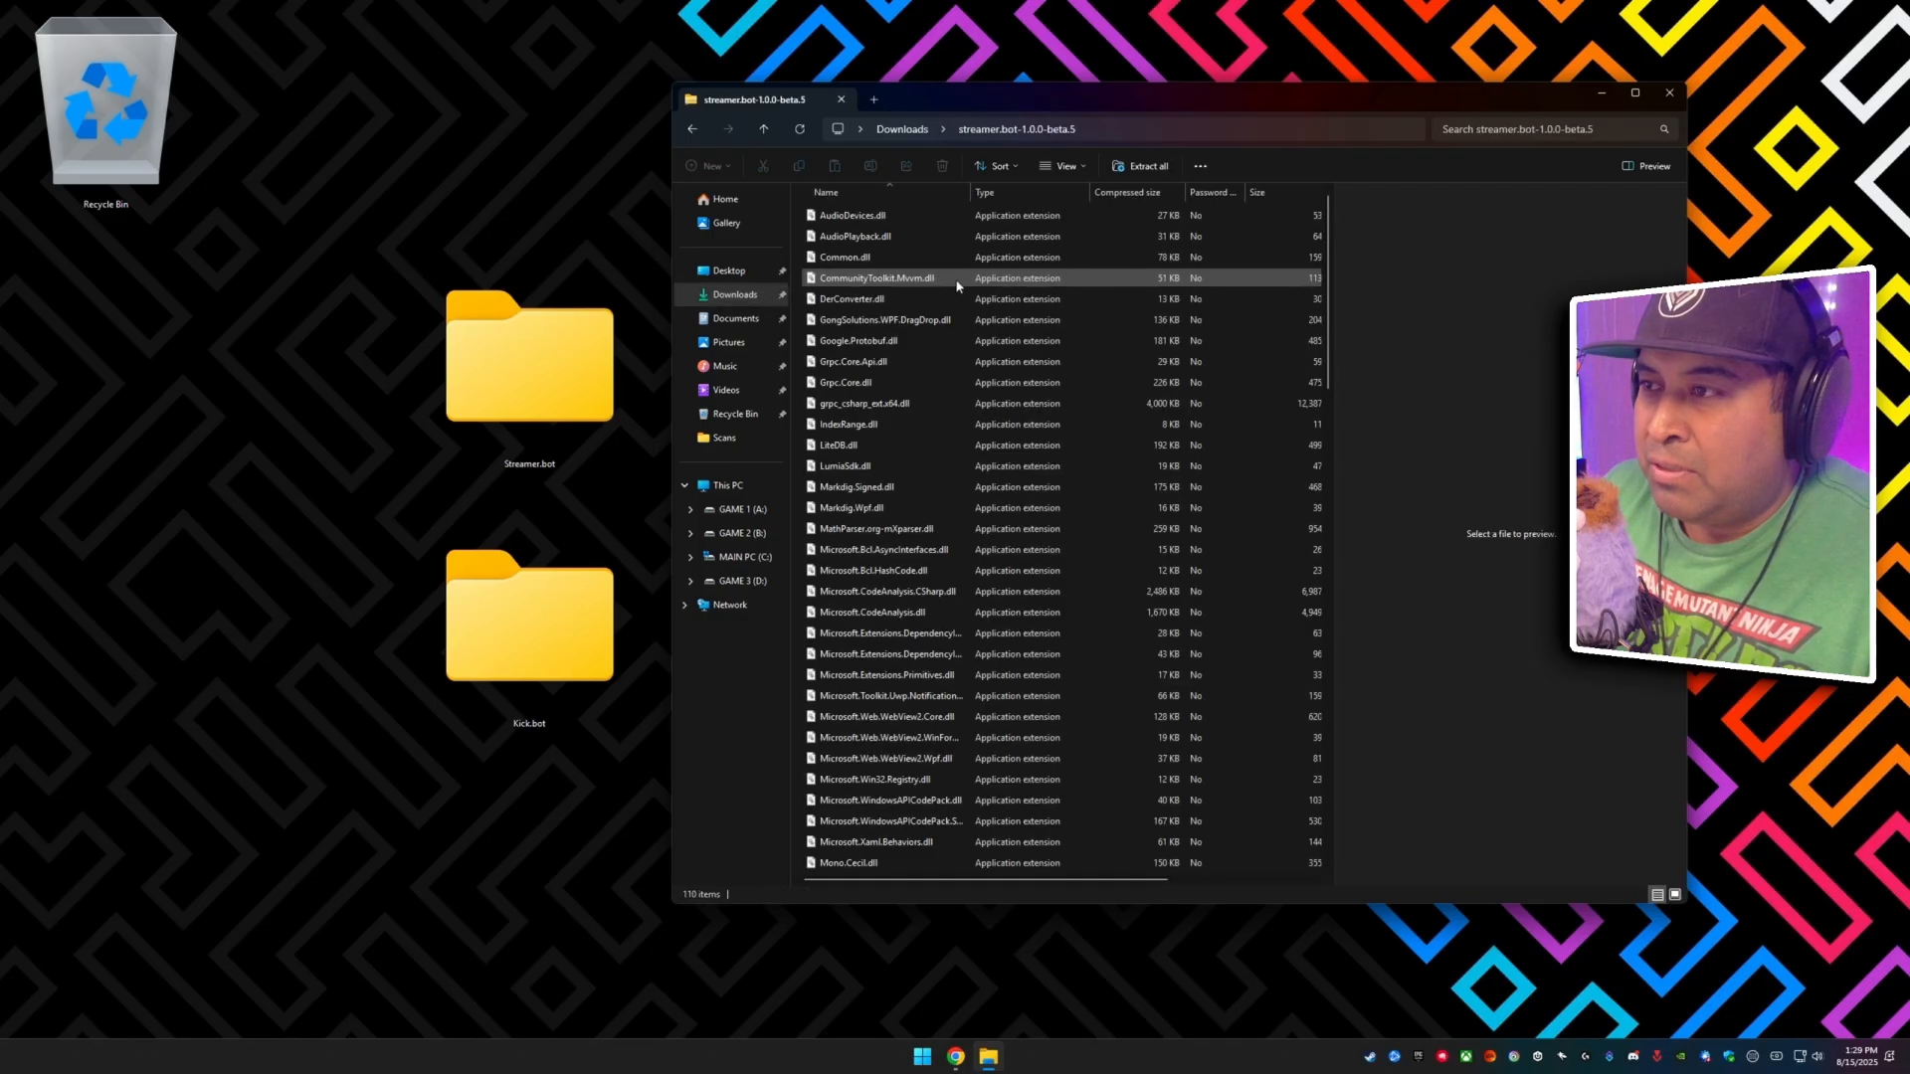
# Copy all files from the opened archive into the Streamer.bot folder on the desktop.
pyautogui.click(885, 300)
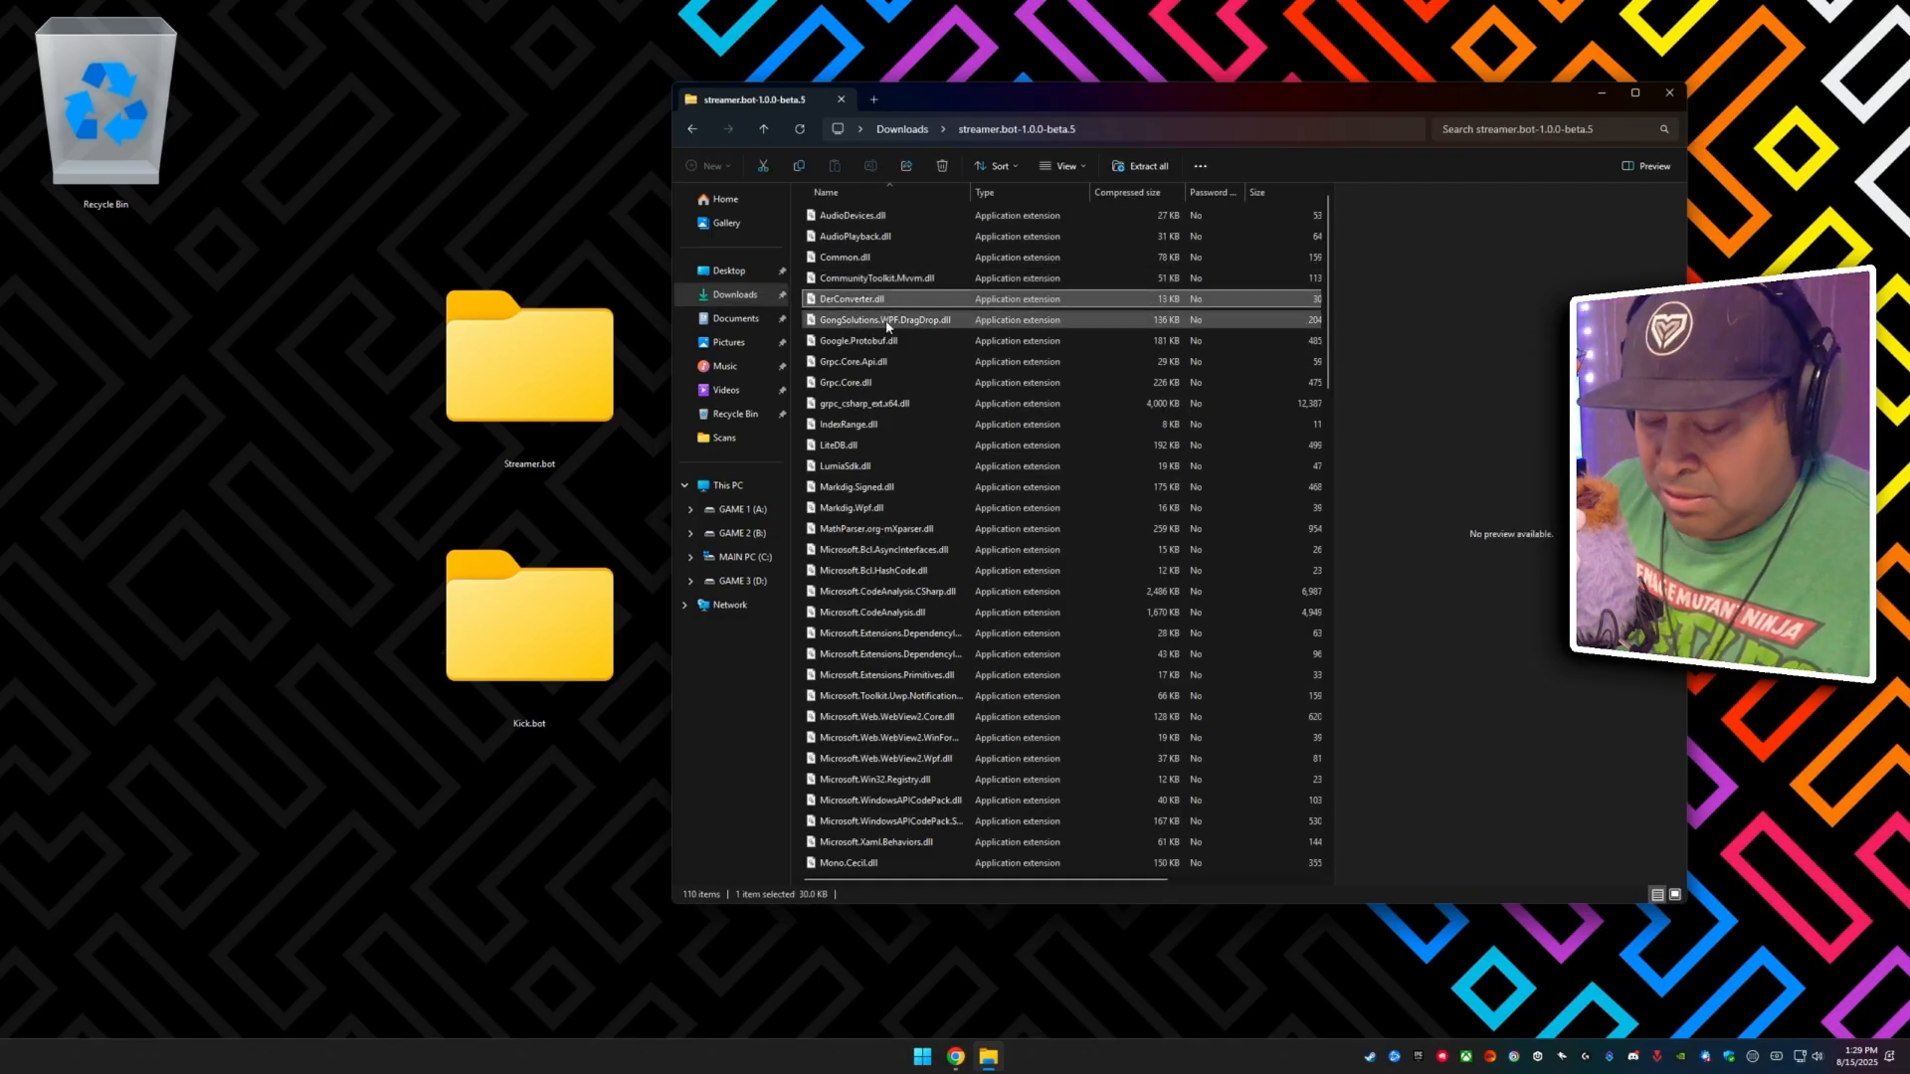
pyautogui.hotkey('ctrl', 'a')
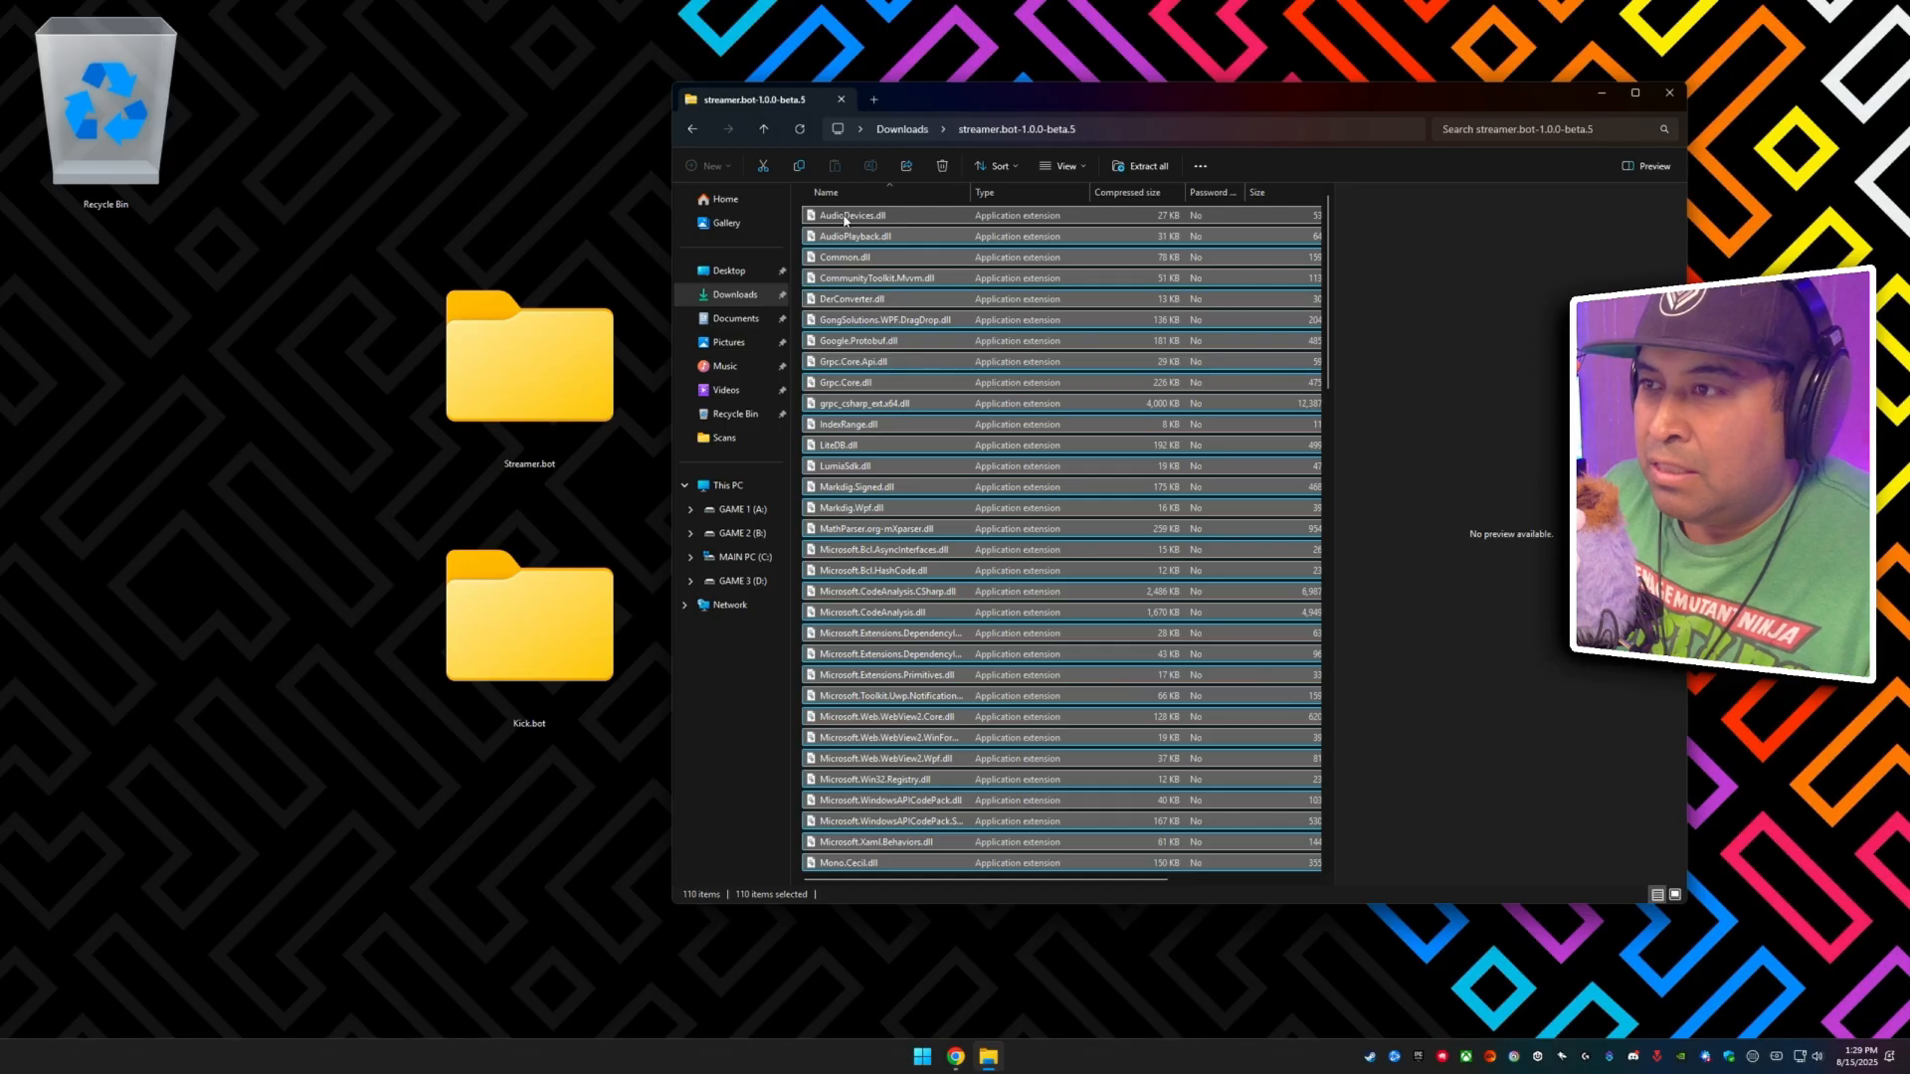
pyautogui.moveTo(843, 219); pyautogui.dragTo(513, 356)
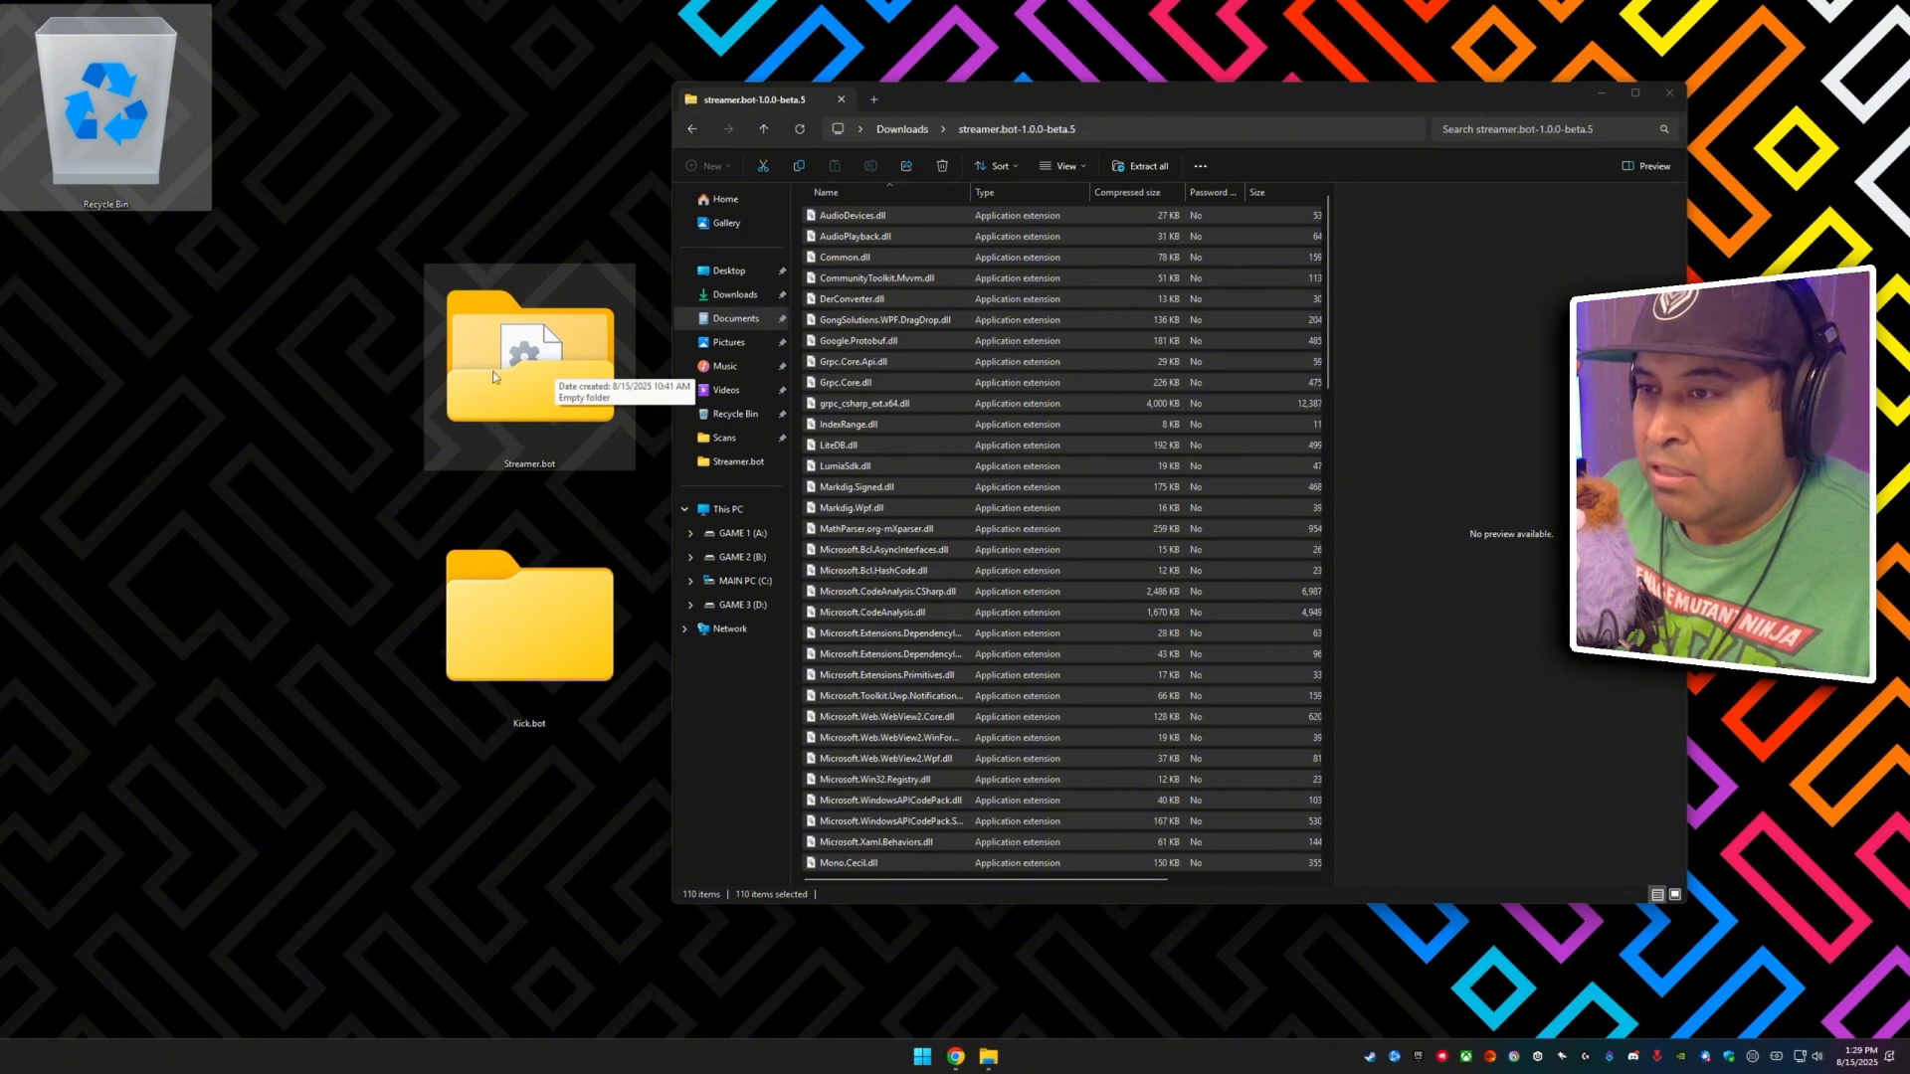
# Launch the Streamer.bot application from the desktop Streamer.bot folder and allow it to run anyway past the SmartScreen block.
pyautogui.doubleClick(557, 364)
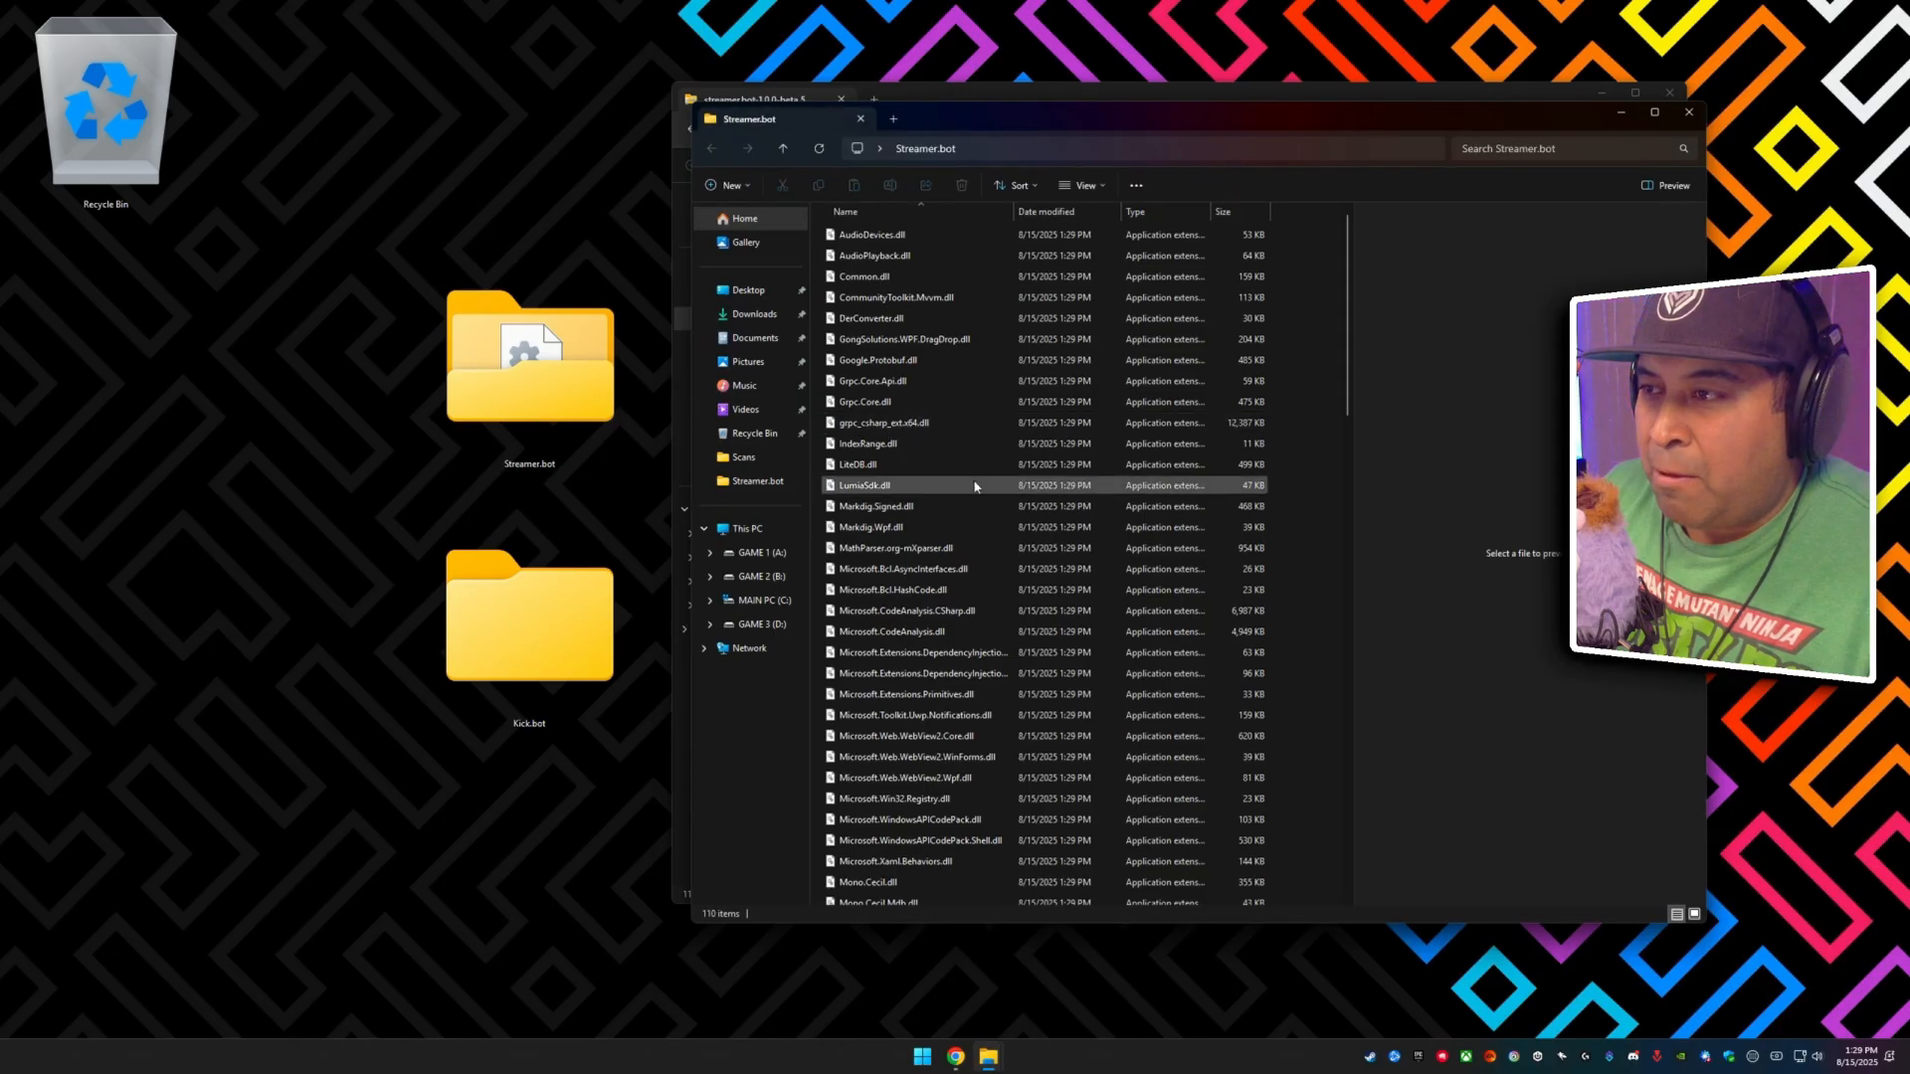
pyautogui.scroll(-10, 974, 487)
pyautogui.scroll(-6, 974, 488)
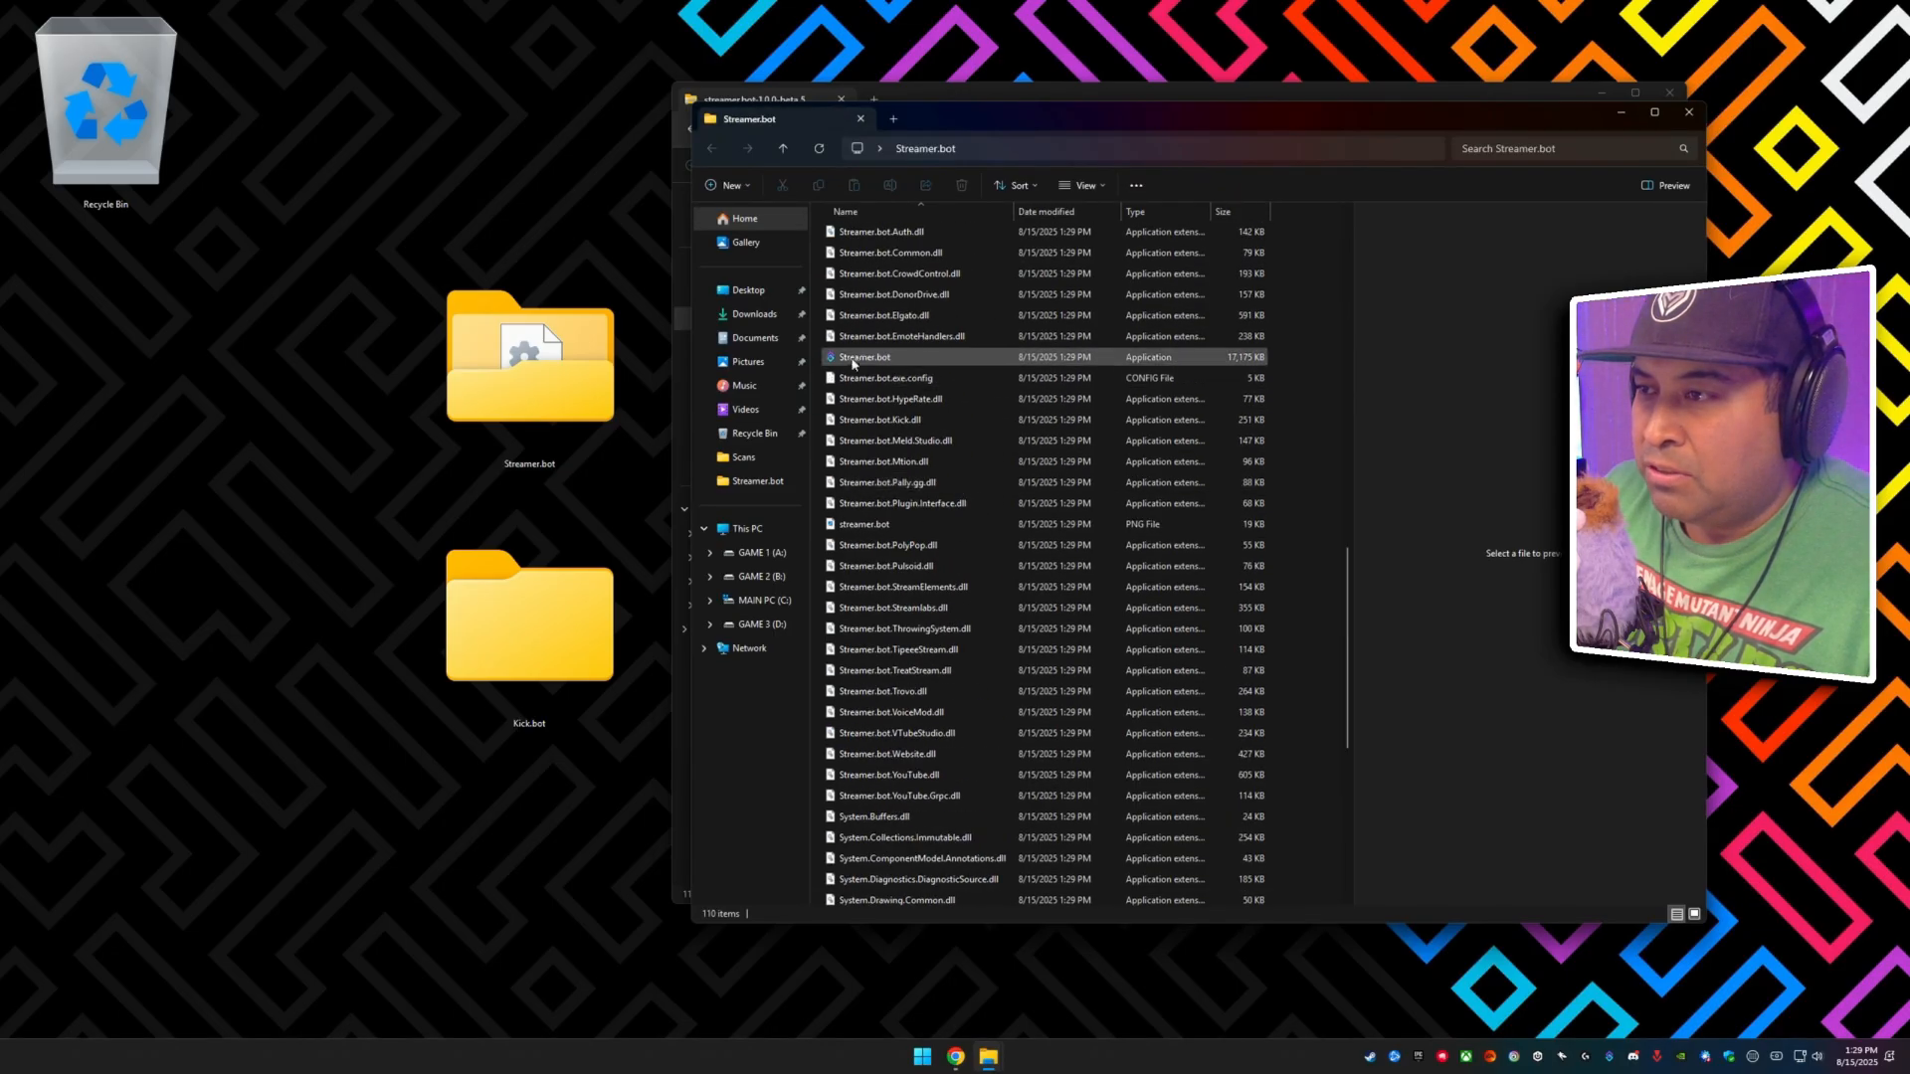
pyautogui.doubleClick(879, 359)
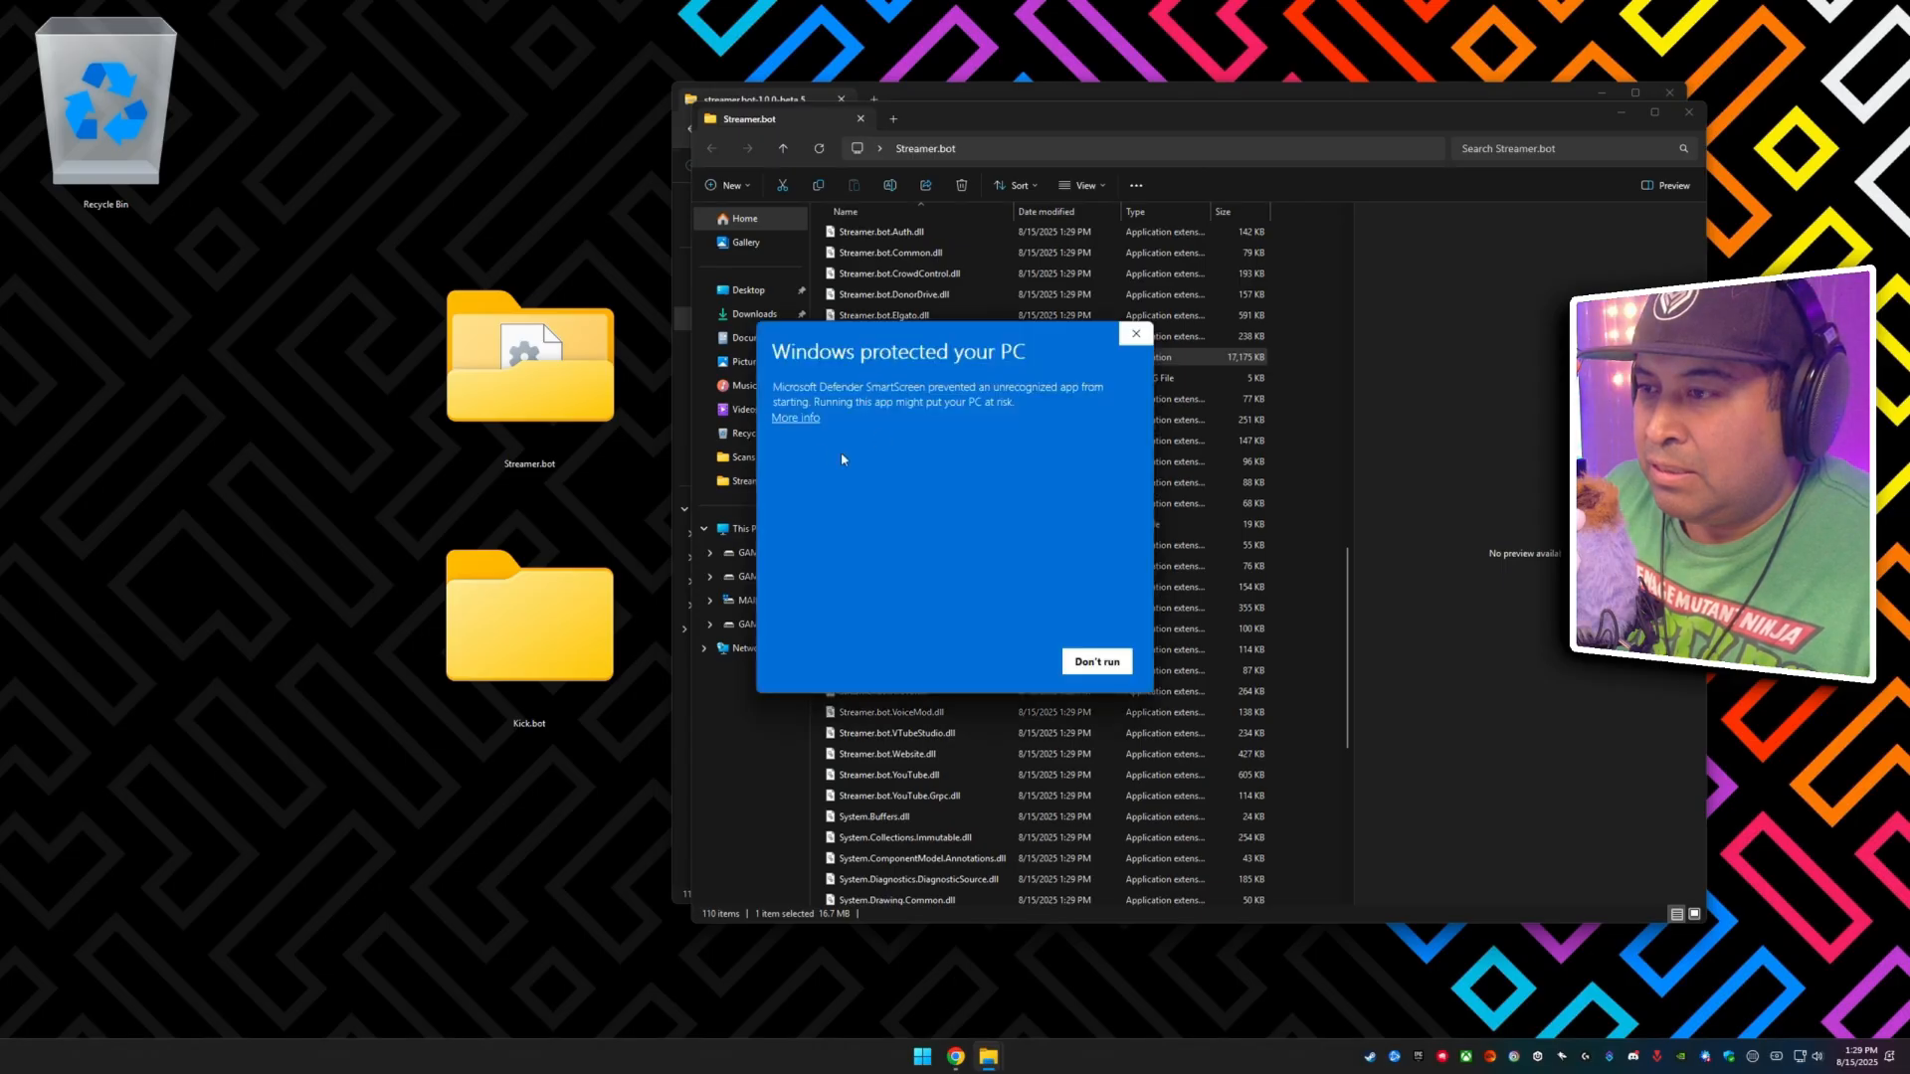
pyautogui.click(799, 419)
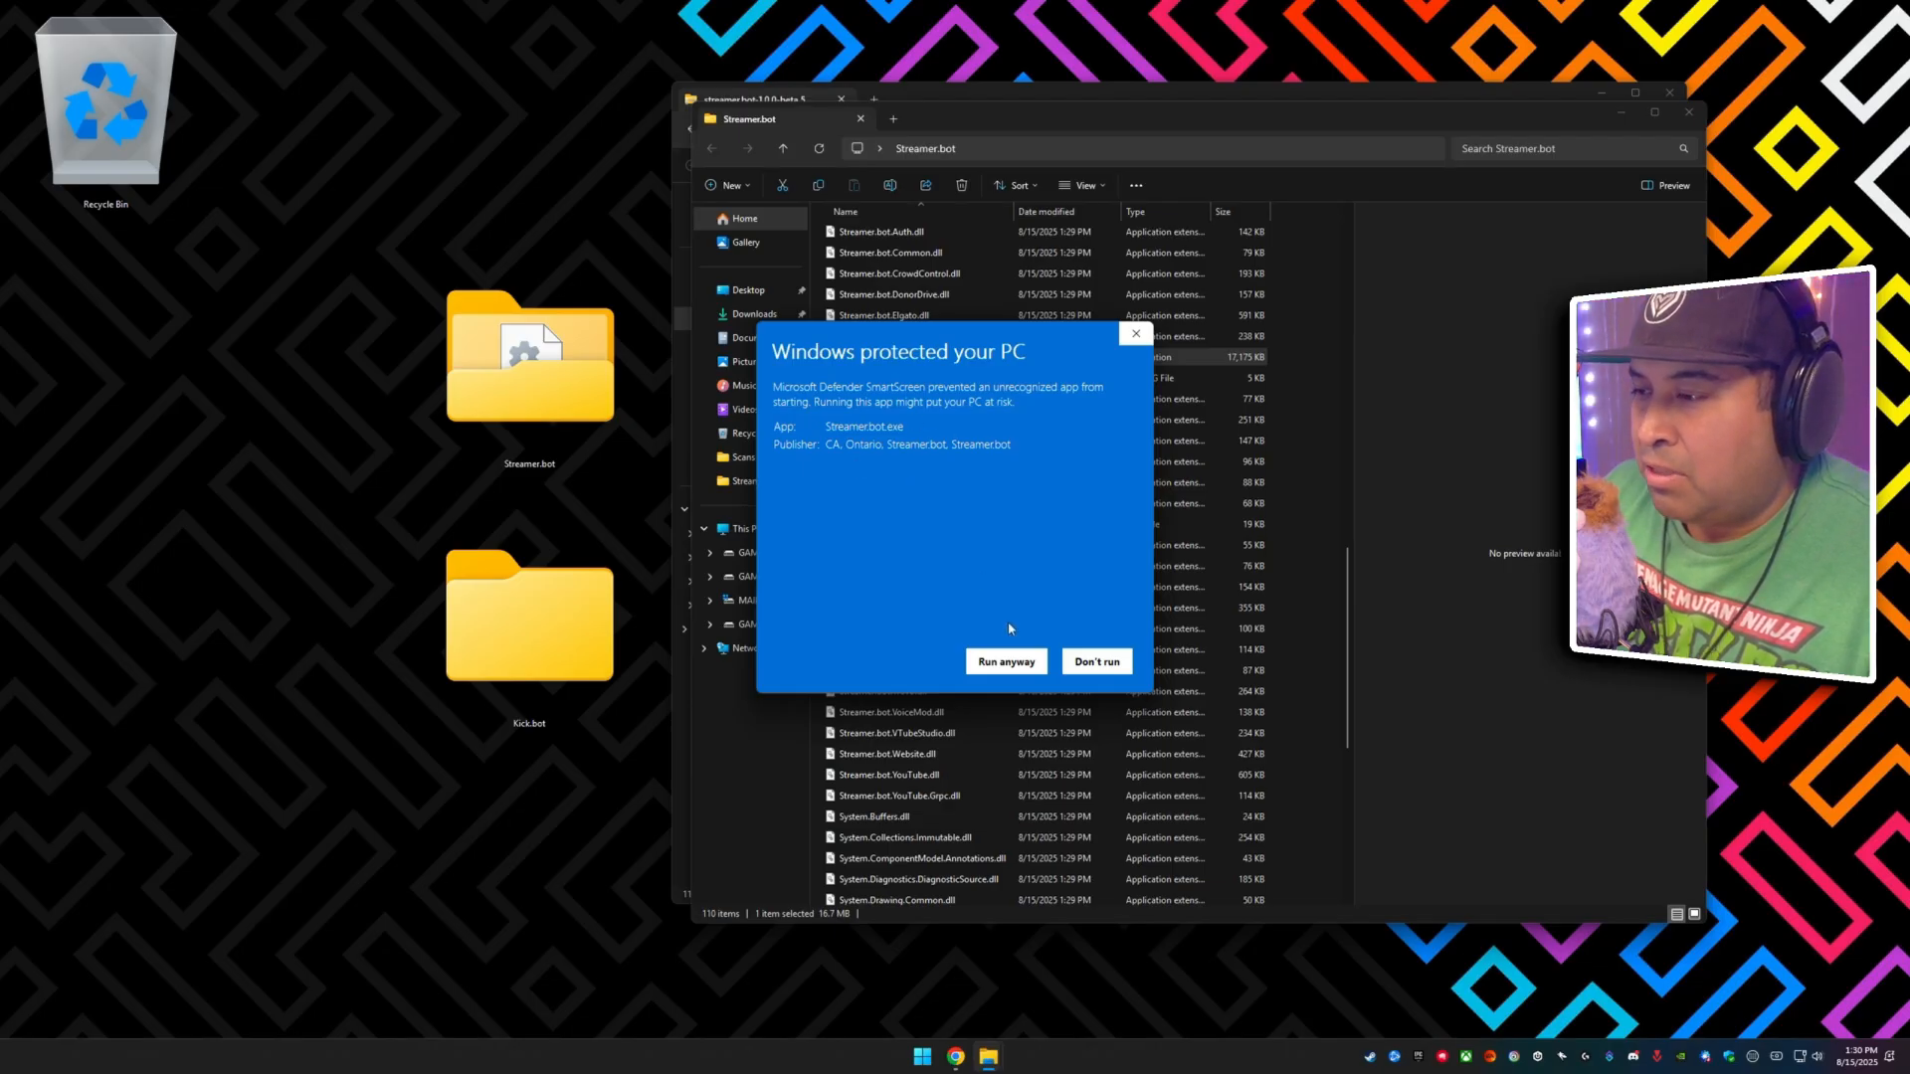
pyautogui.click(999, 663)
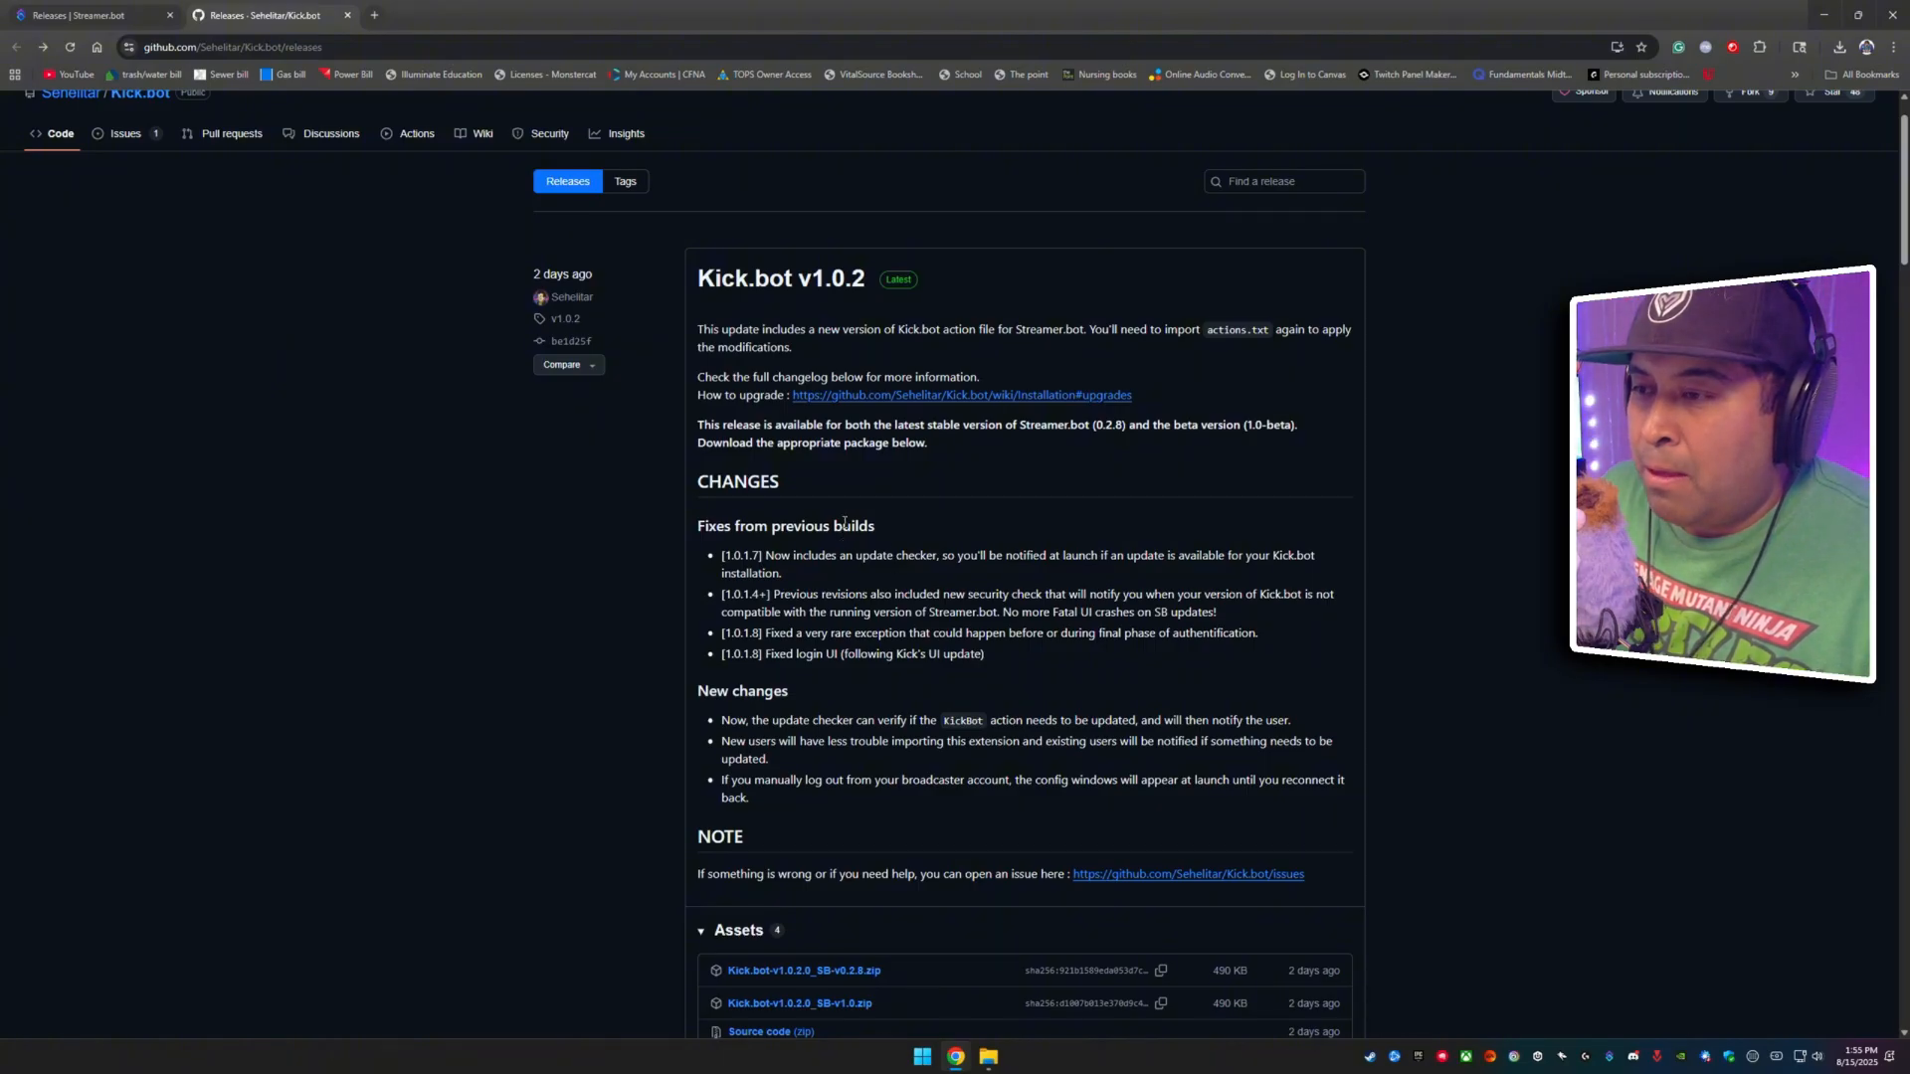
# Switch from the Kick.bot release page to Downloads and copy all files from the Kick.bot-v1.0.2.0_SB-v1.0 archive into the desktop Kick.bot folder.
pyautogui.scroll(-3, 892, 492)
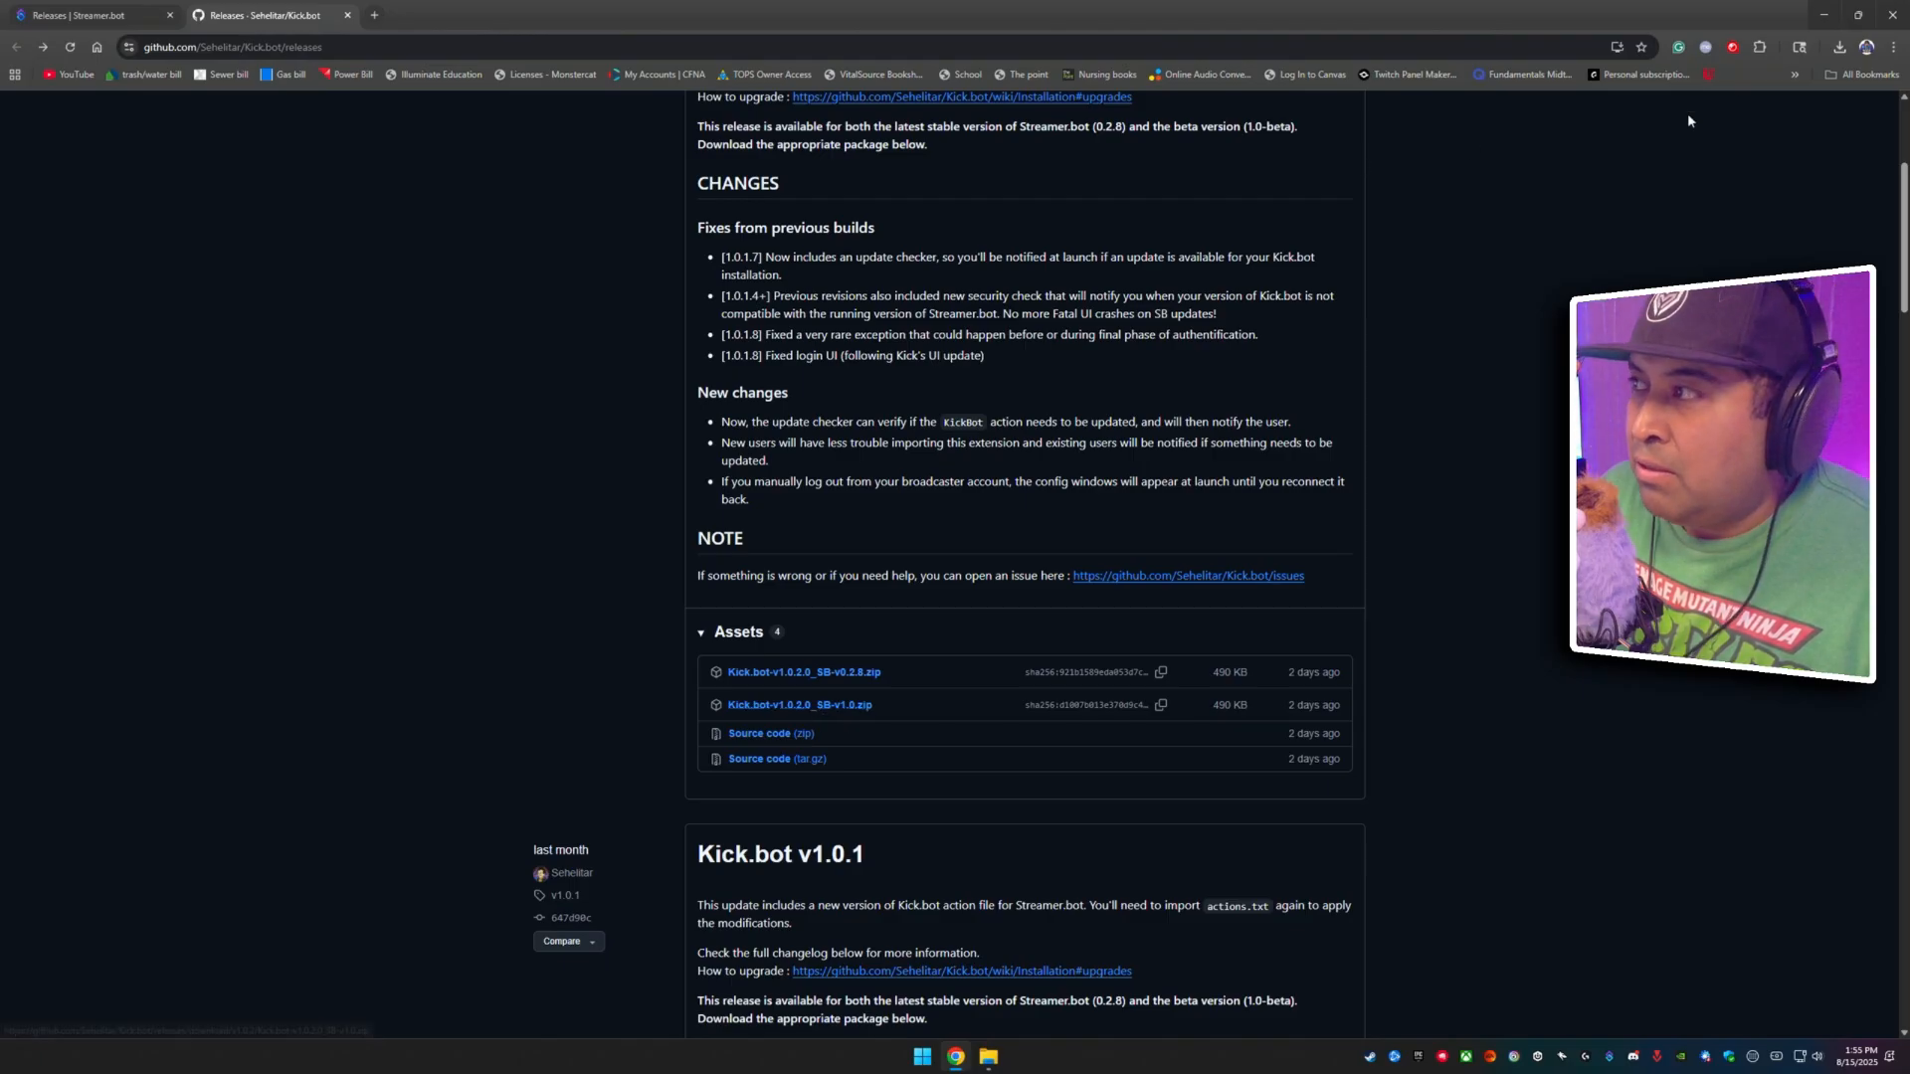
pyautogui.click(1823, 15)
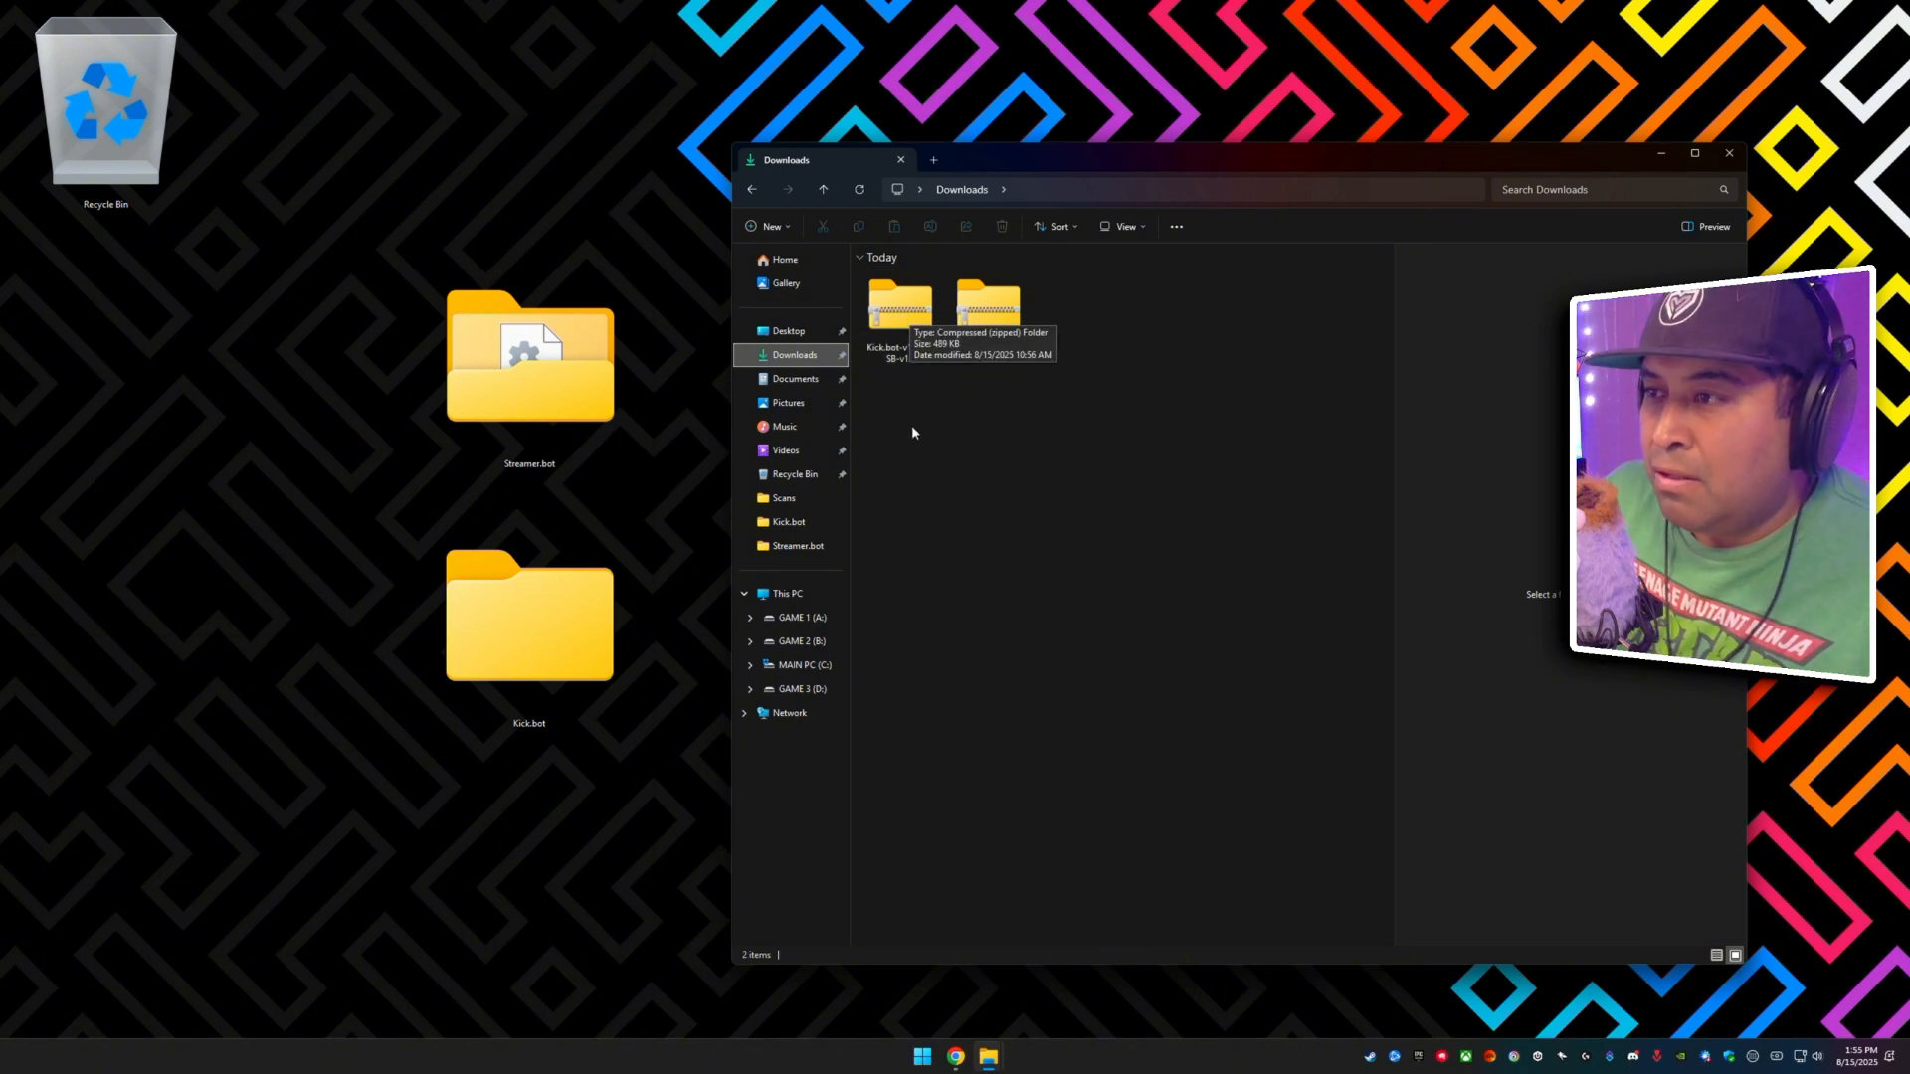
pyautogui.doubleClick(905, 316)
pyautogui.moveTo(949, 568); pyautogui.dragTo(549, 652)
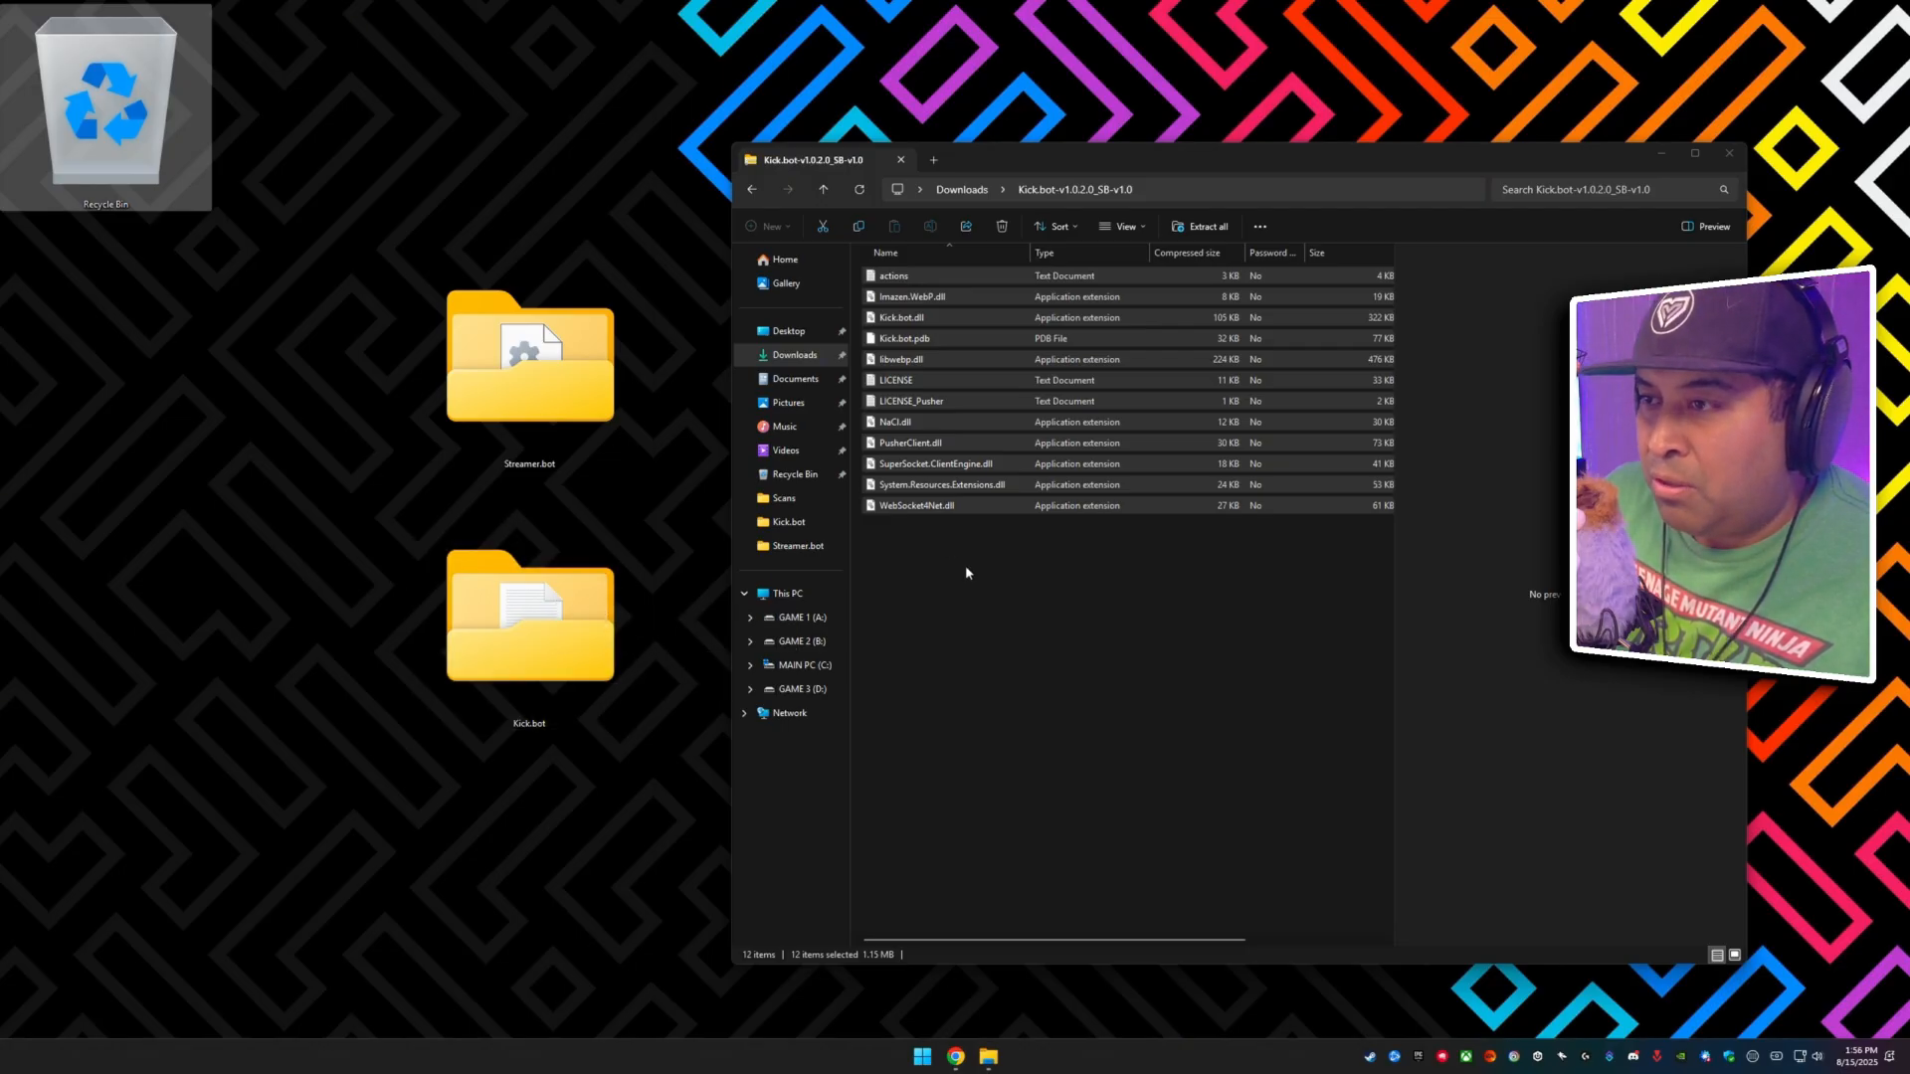
pyautogui.click(957, 590)
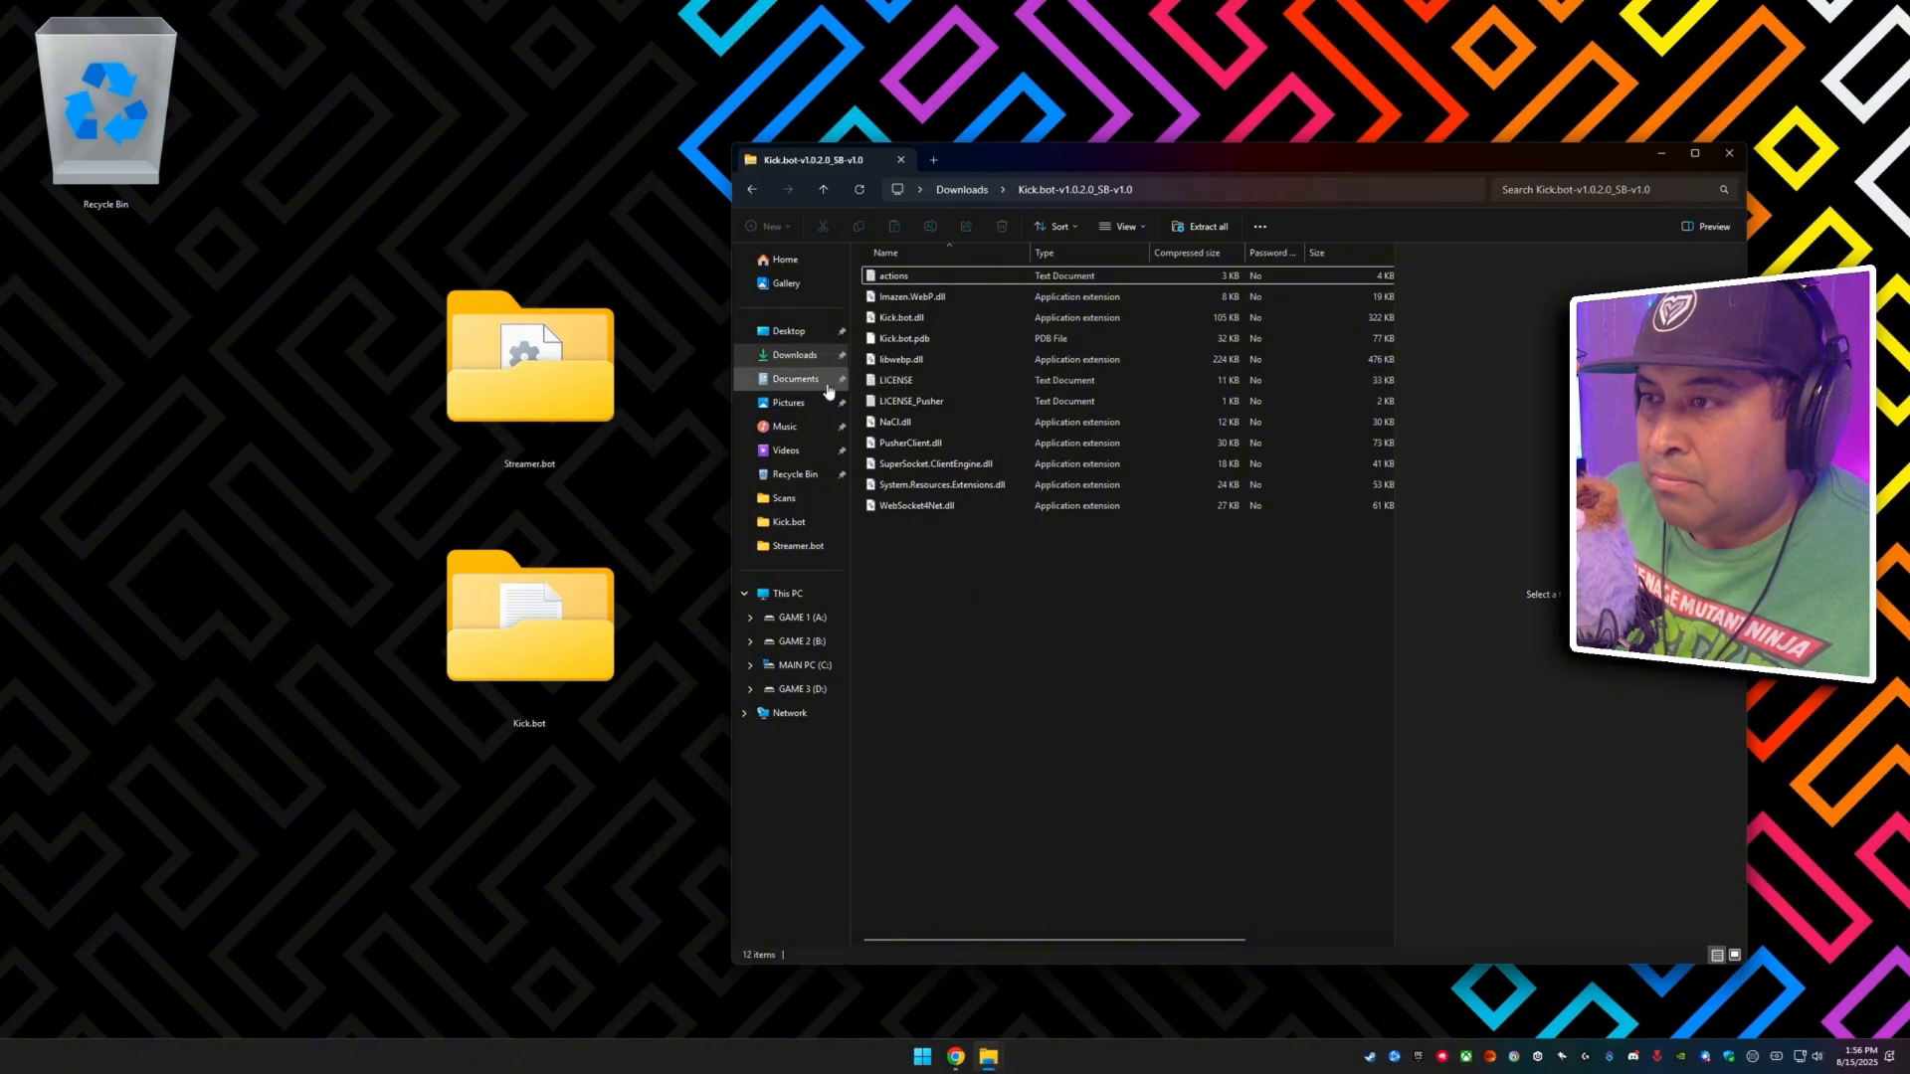
# Open the desktop Streamer.bot folder and view the contents of its dlls subfolder.
pyautogui.doubleClick(606, 373)
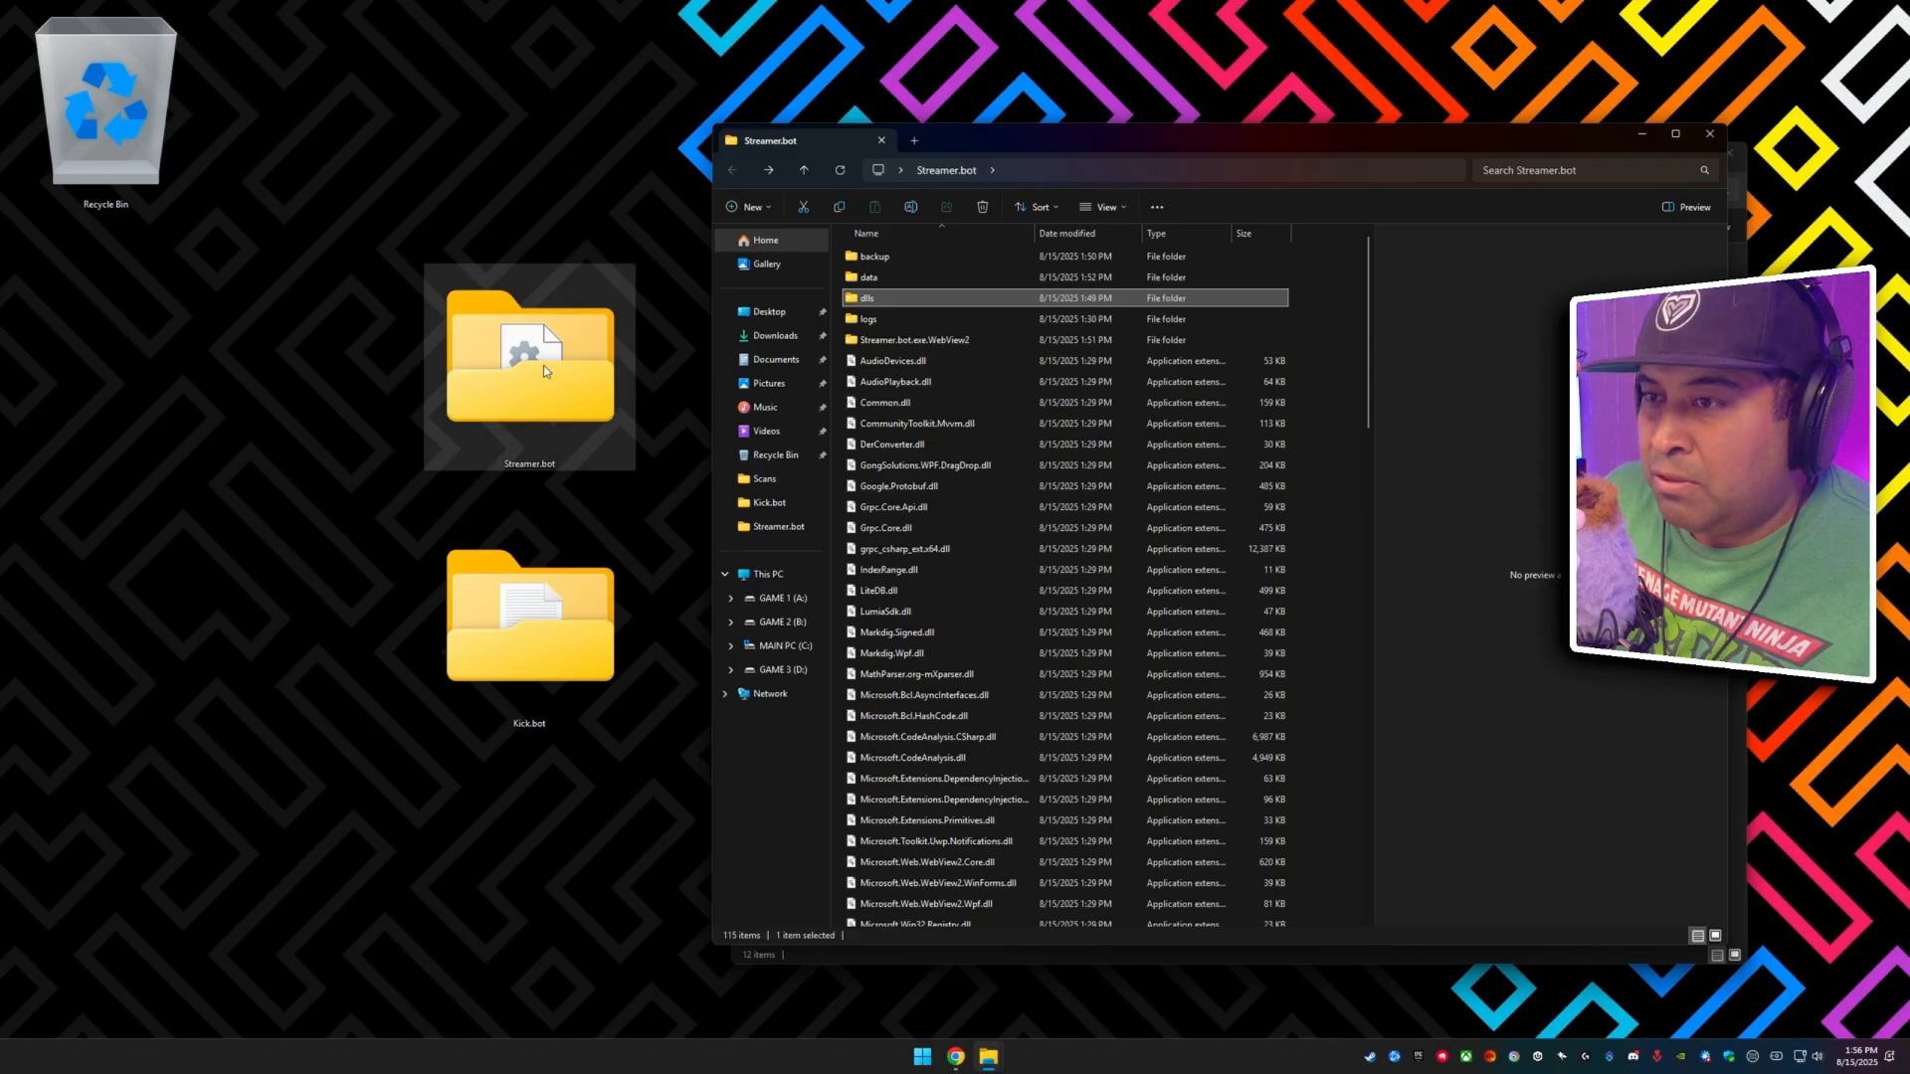
pyautogui.scroll(-15, 980, 507)
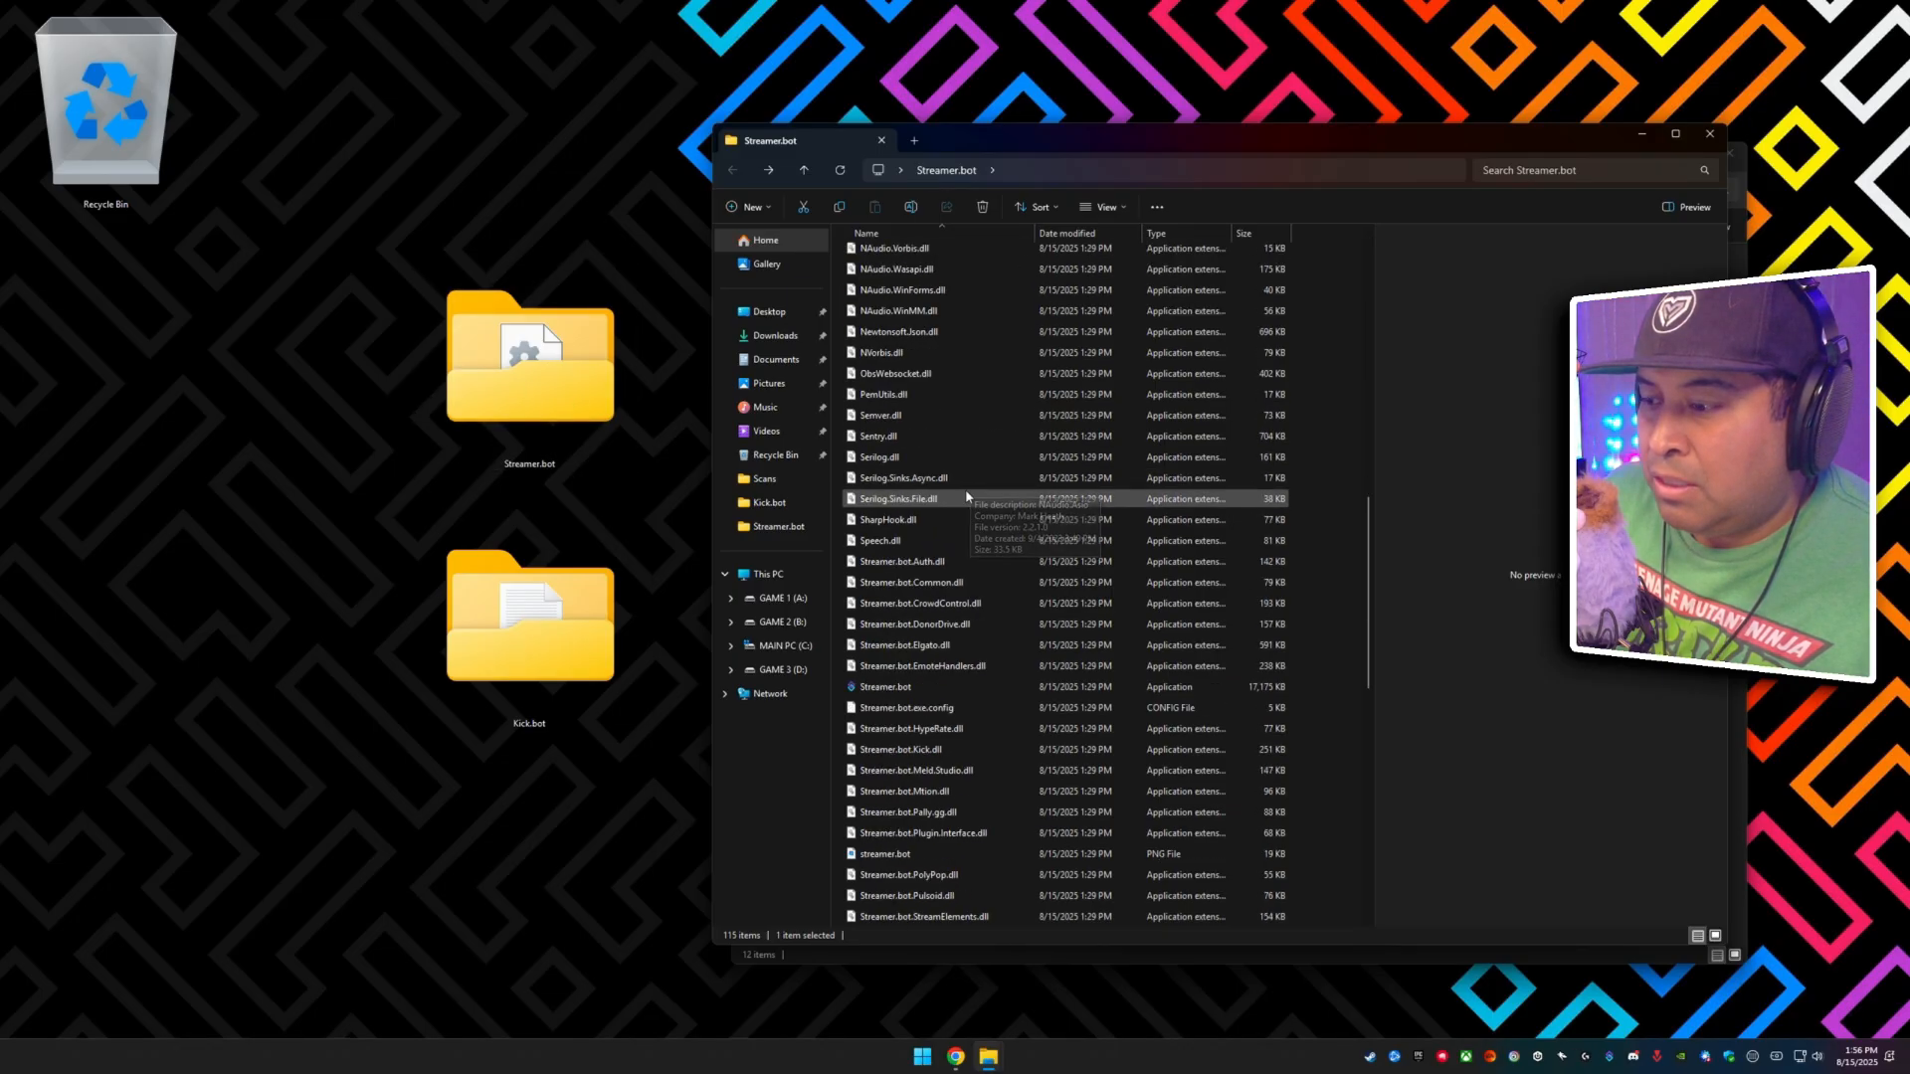
pyautogui.scroll(15, 965, 494)
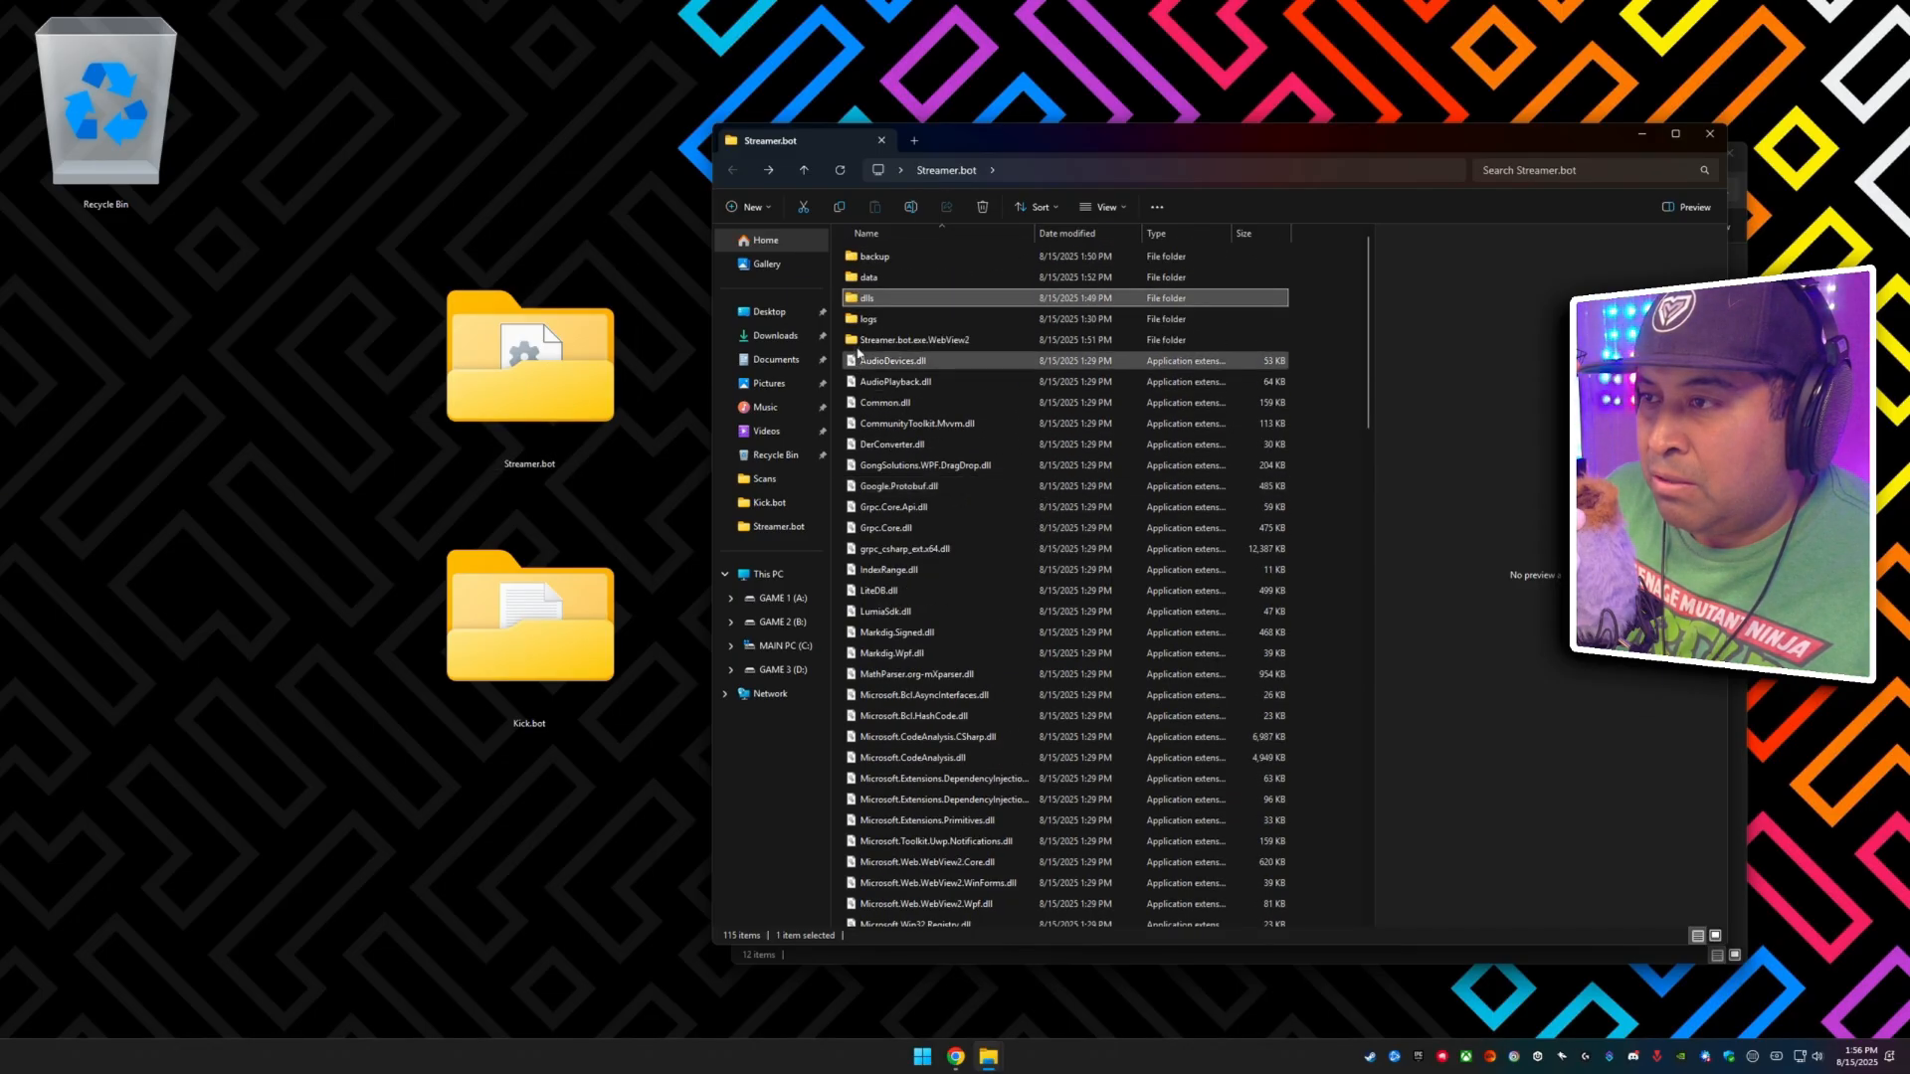
pyautogui.moveTo(882, 298)
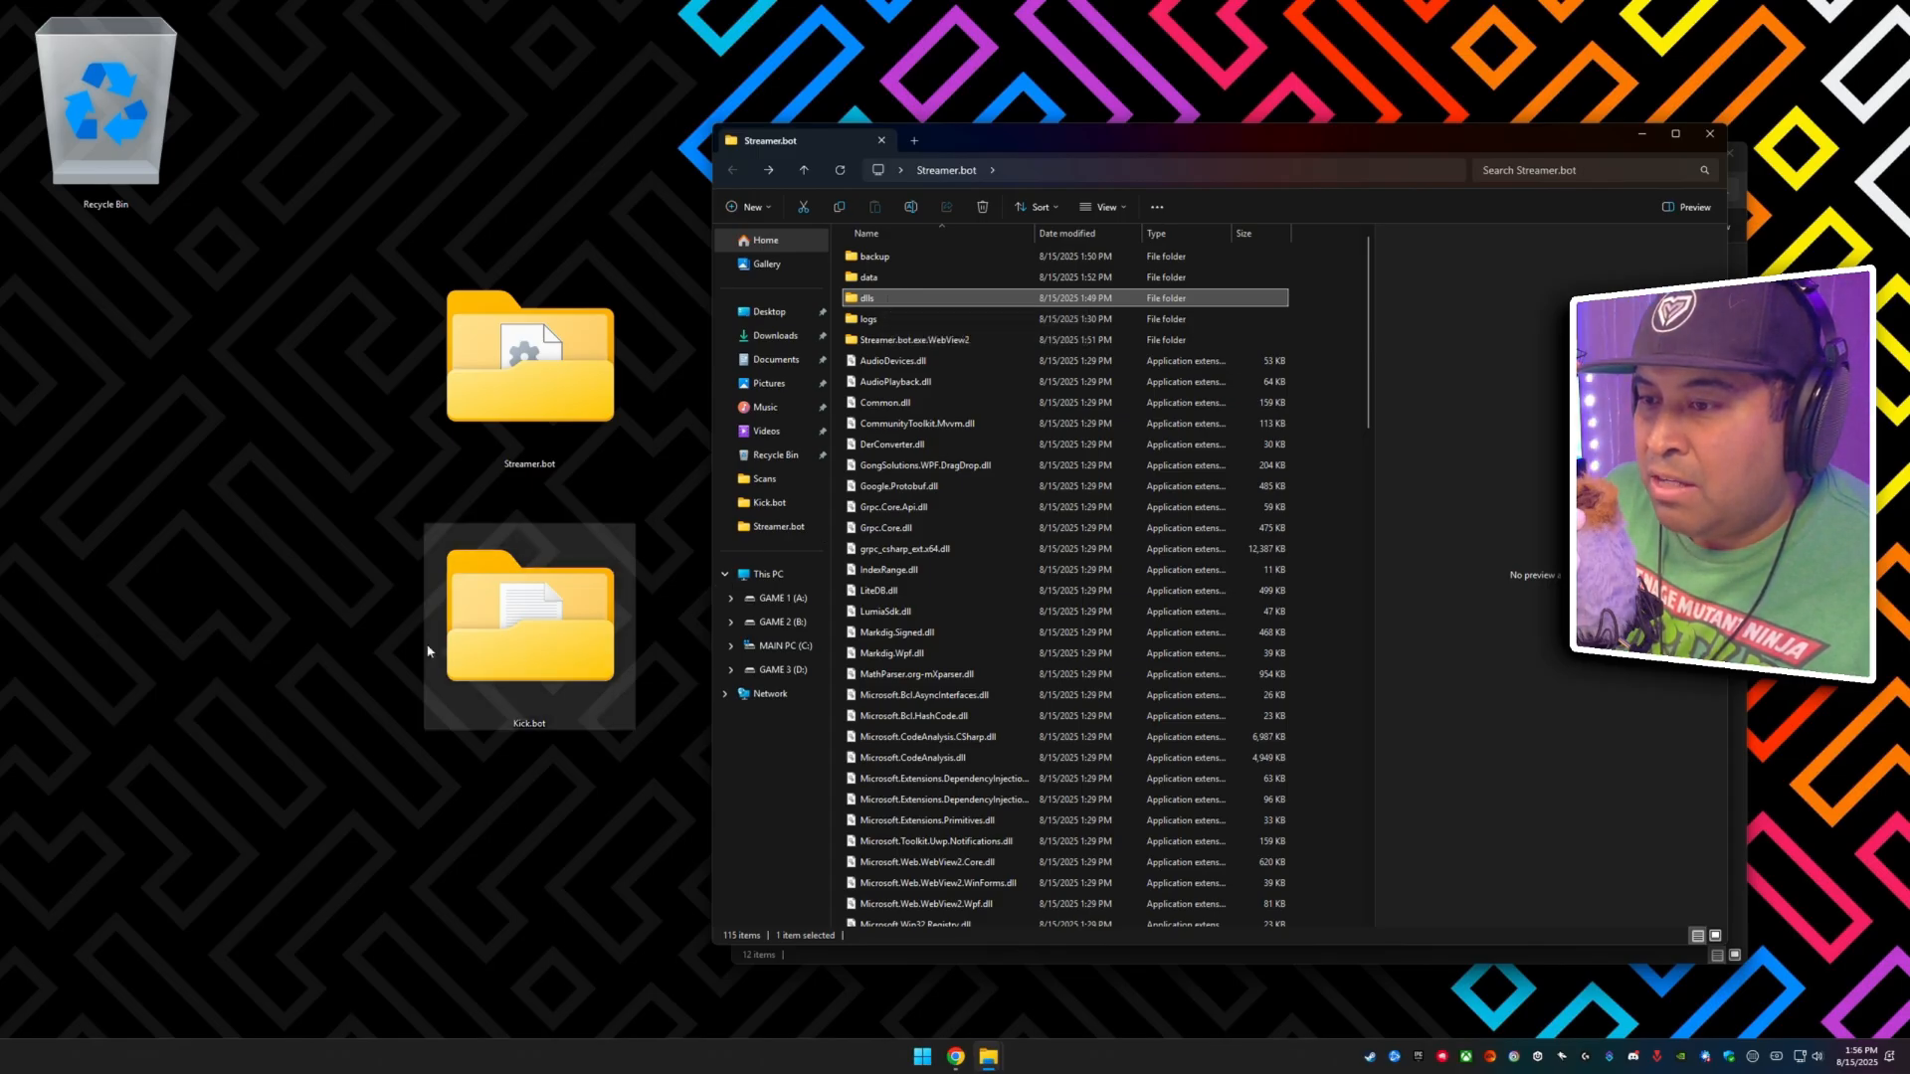
pyautogui.doubleClick(905, 305)
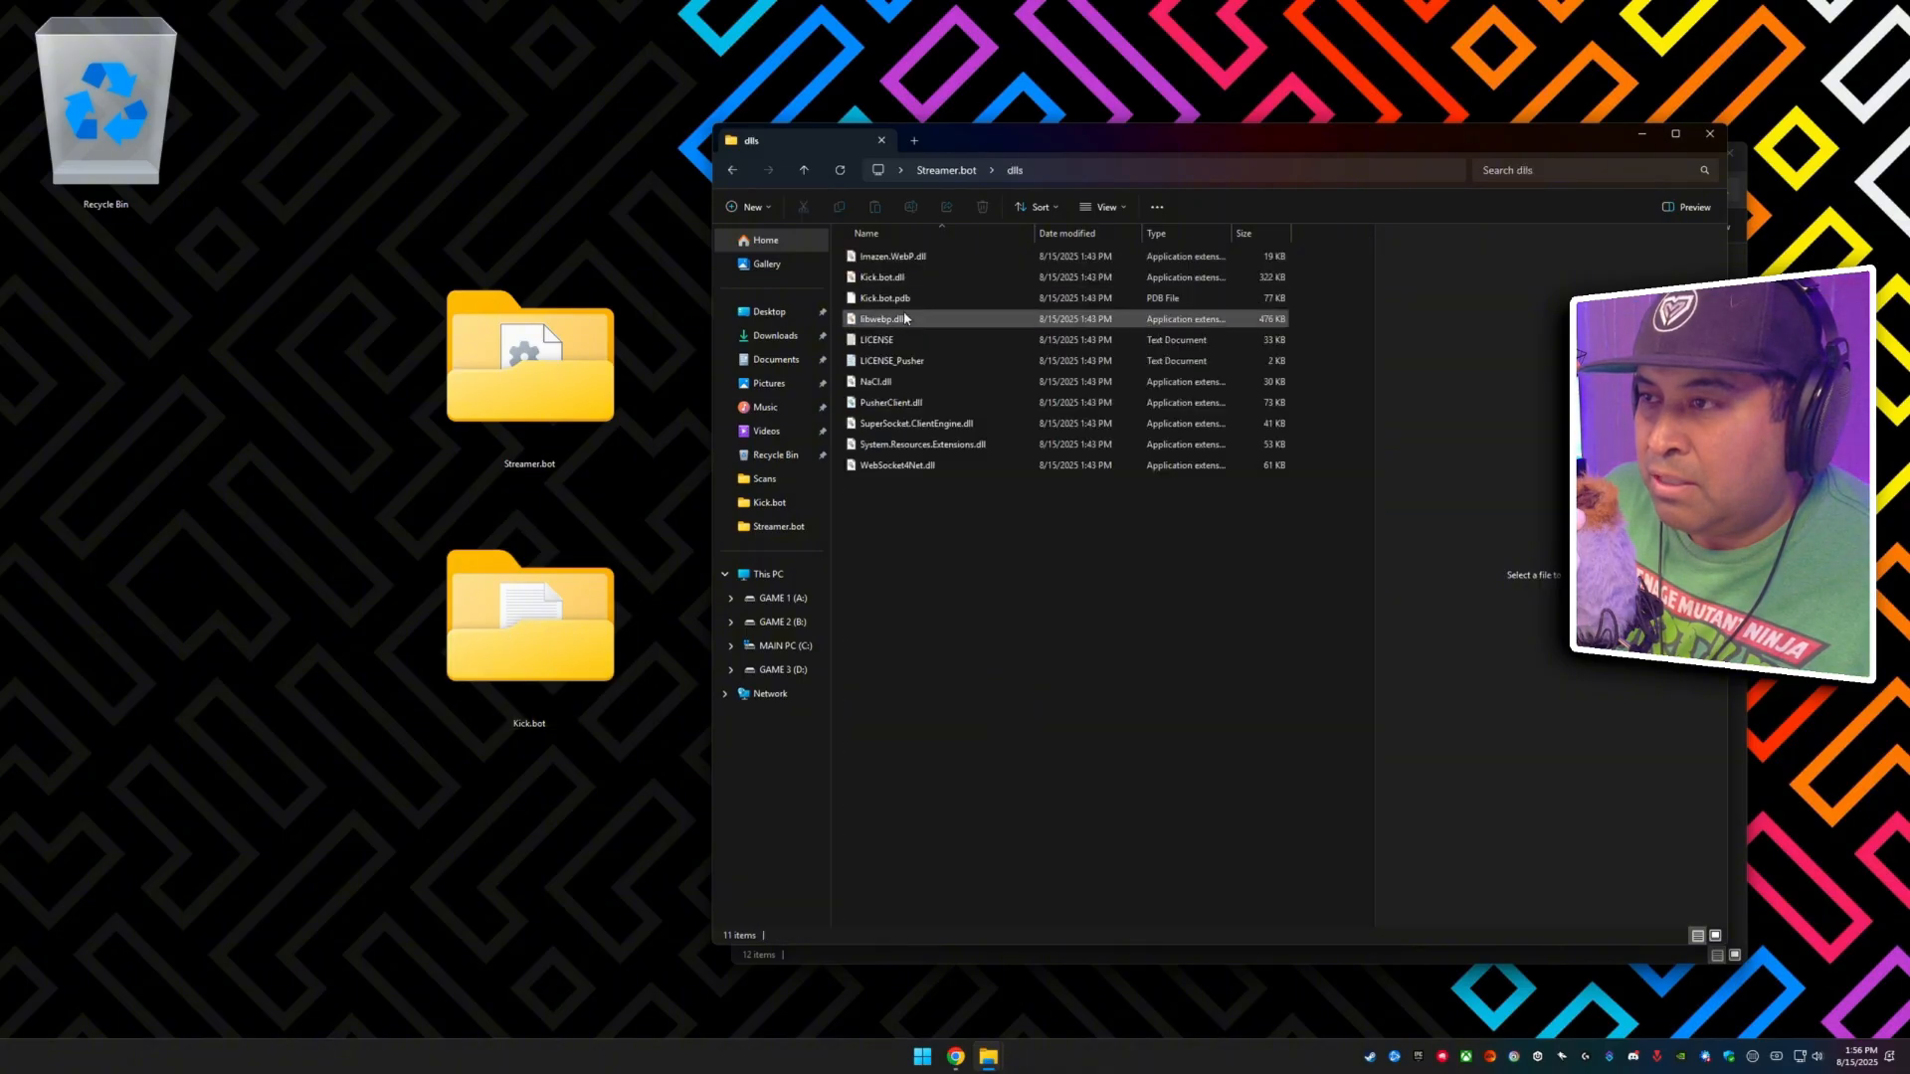
# Open the desktop Kick.bot folder, select every file except actions as the set belonging in dlls, and close the folder window.
pyautogui.doubleClick(570, 630)
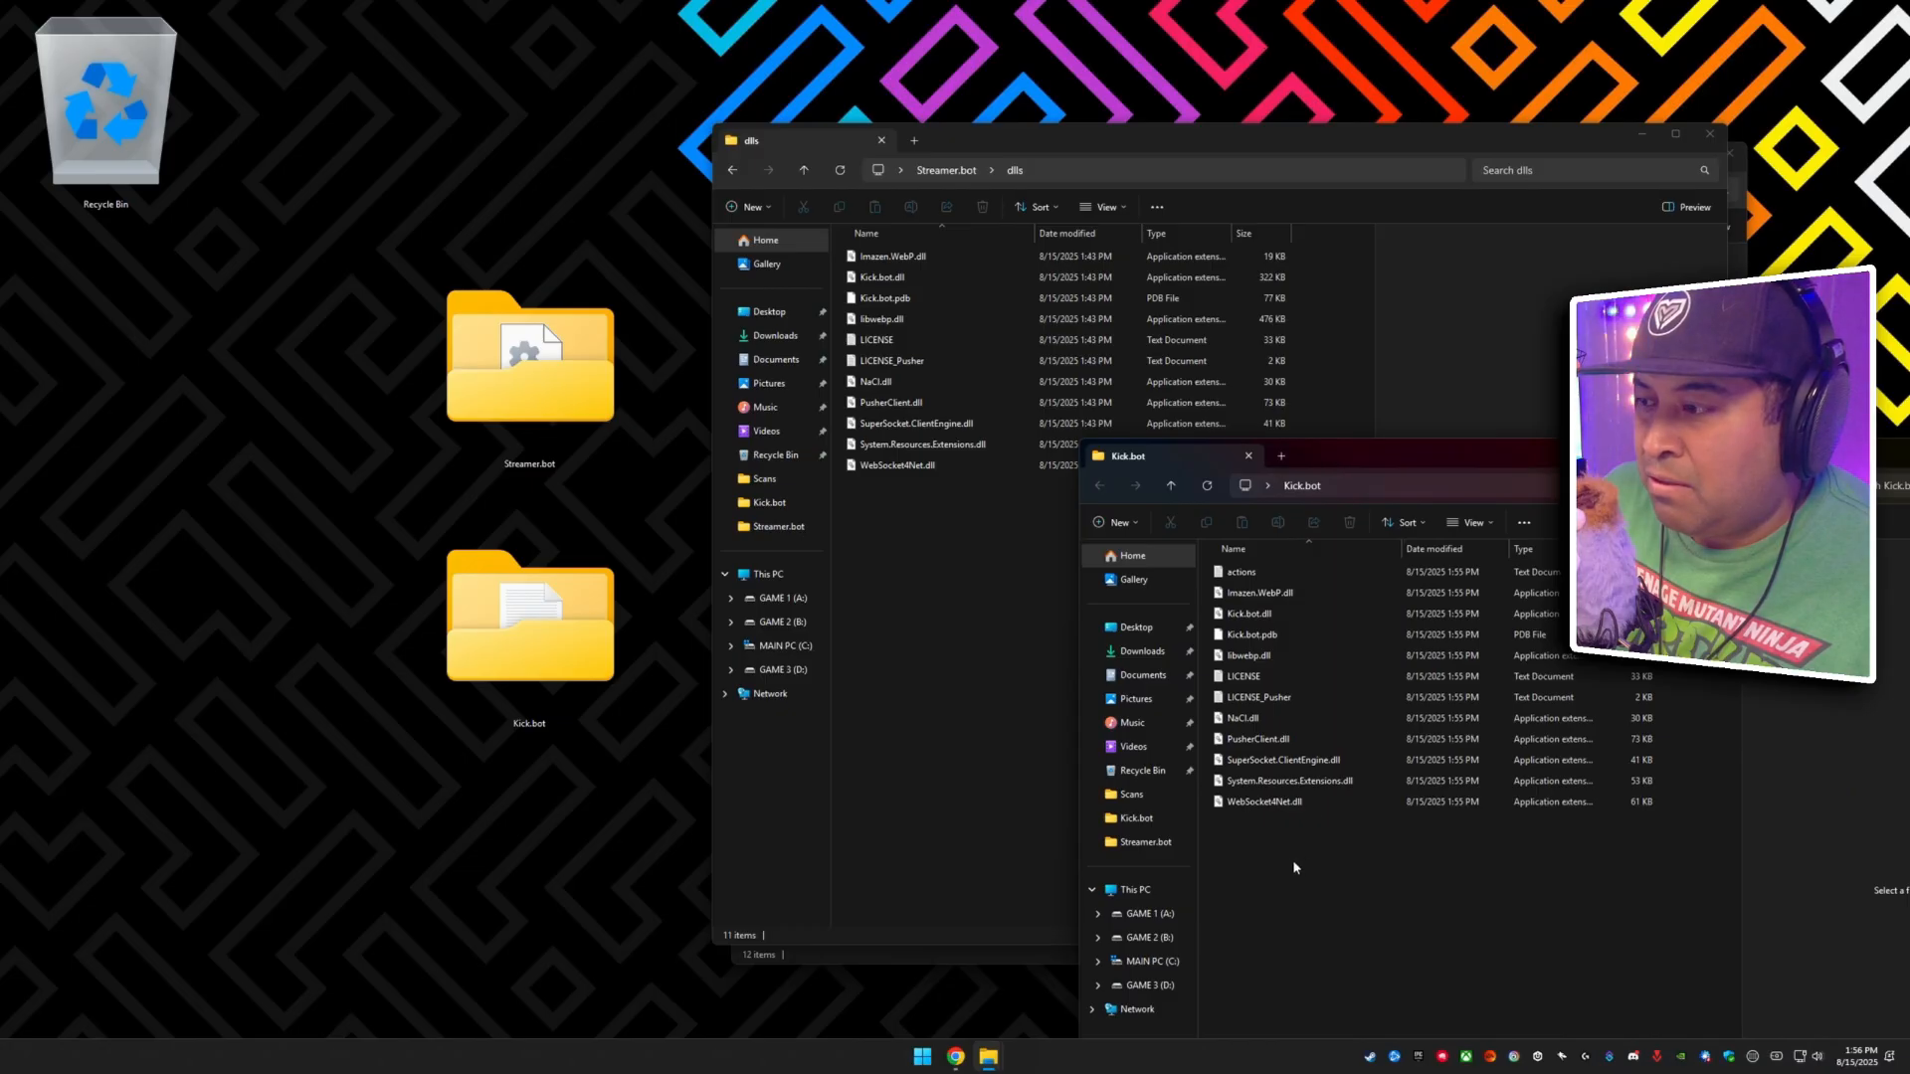
pyautogui.moveTo(1293, 867); pyautogui.dragTo(1339, 671)
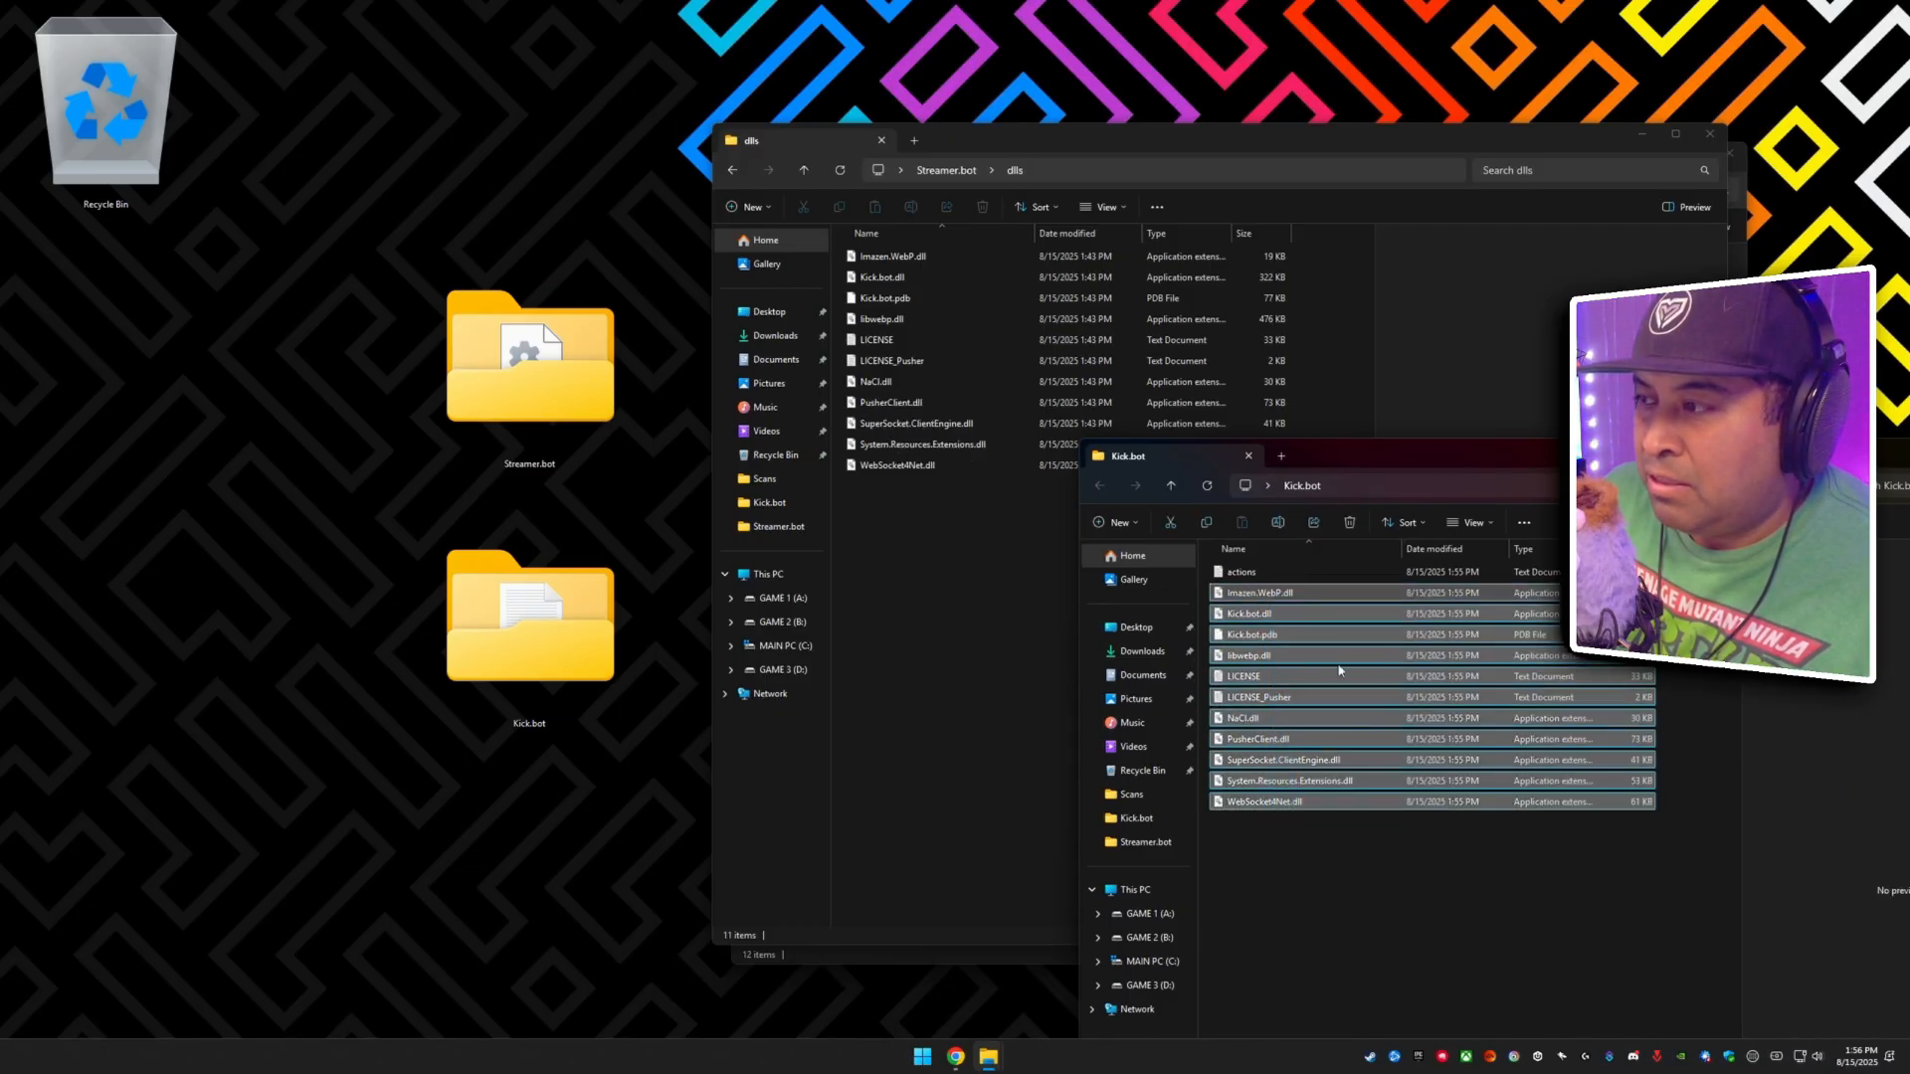
pyautogui.moveTo(1382, 455); pyautogui.dragTo(1055, 295)
pyautogui.click(1750, 289)
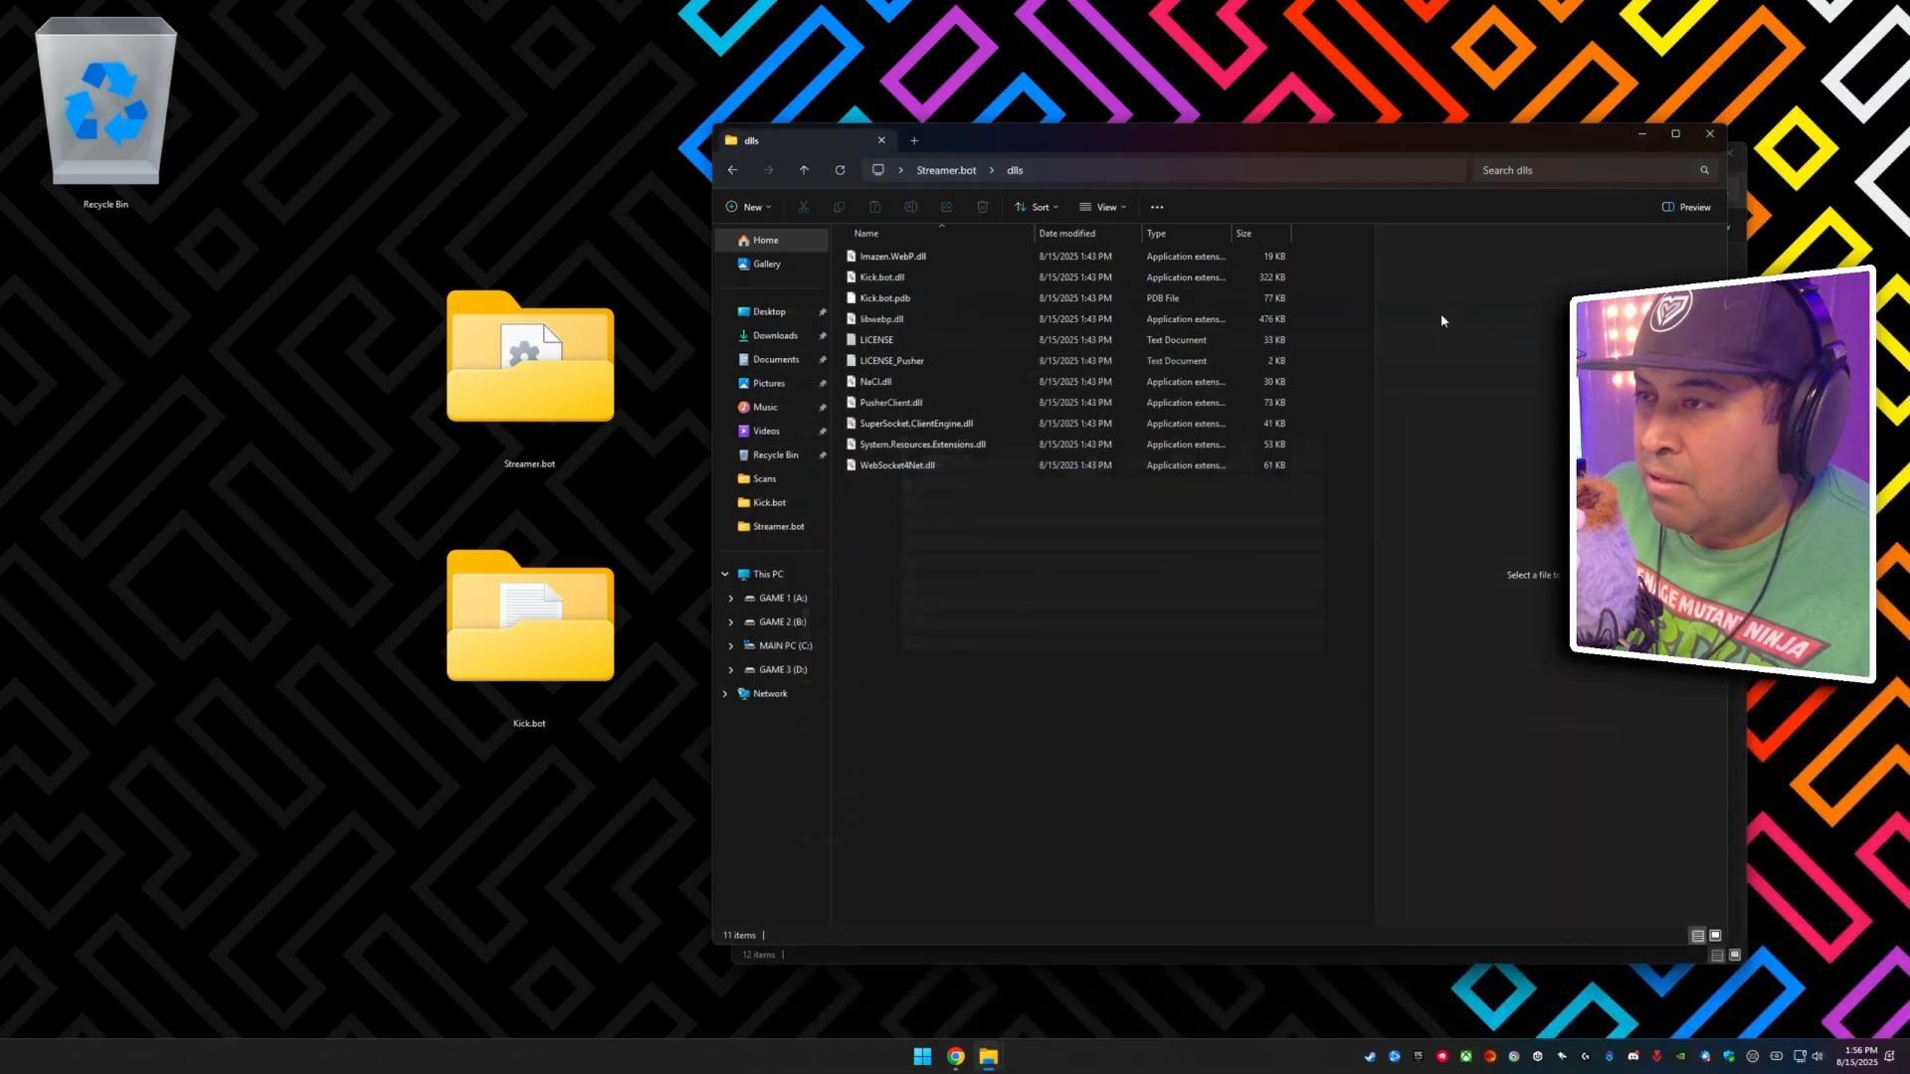
# Return to the main Streamer.bot folder, launch the Streamer.bot application and move its window clear of the desktop folders.
pyautogui.hotkey('alt', 'Left')
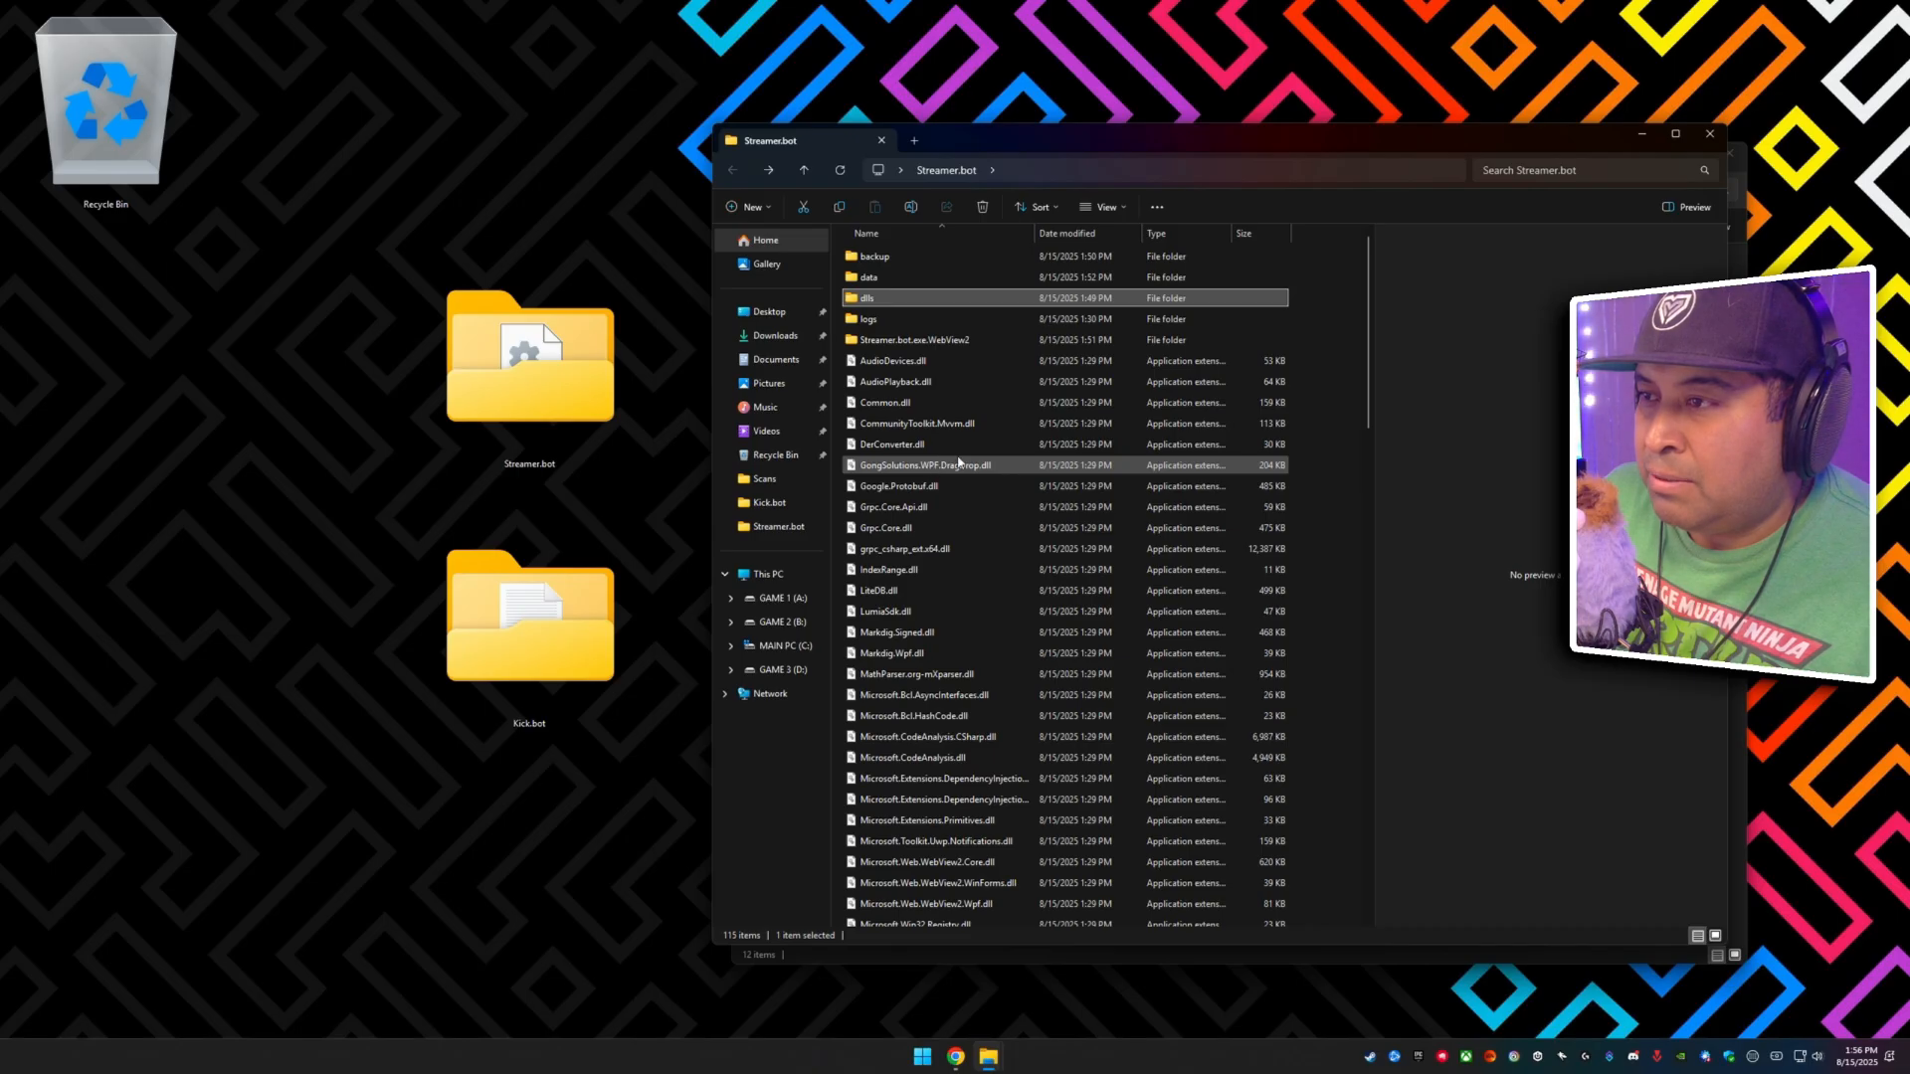
pyautogui.scroll(-18, 958, 465)
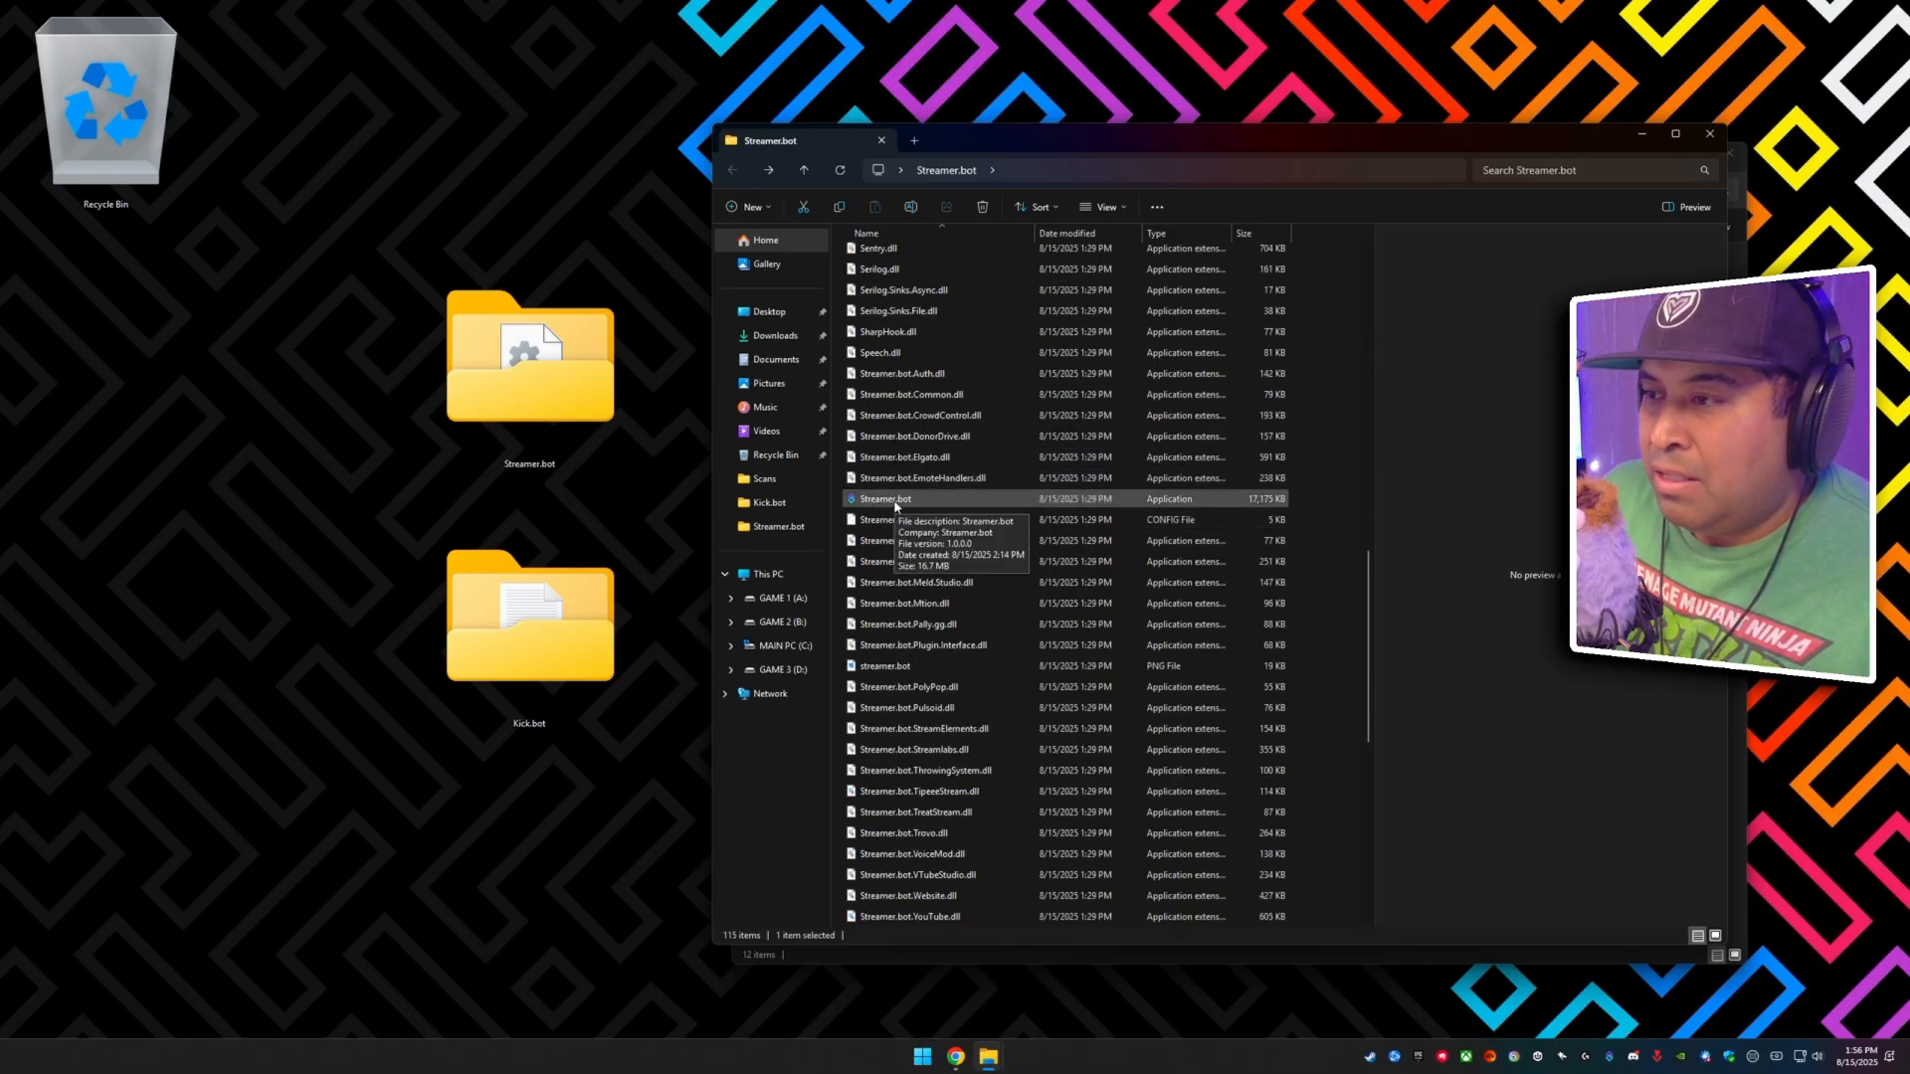
pyautogui.click(895, 503)
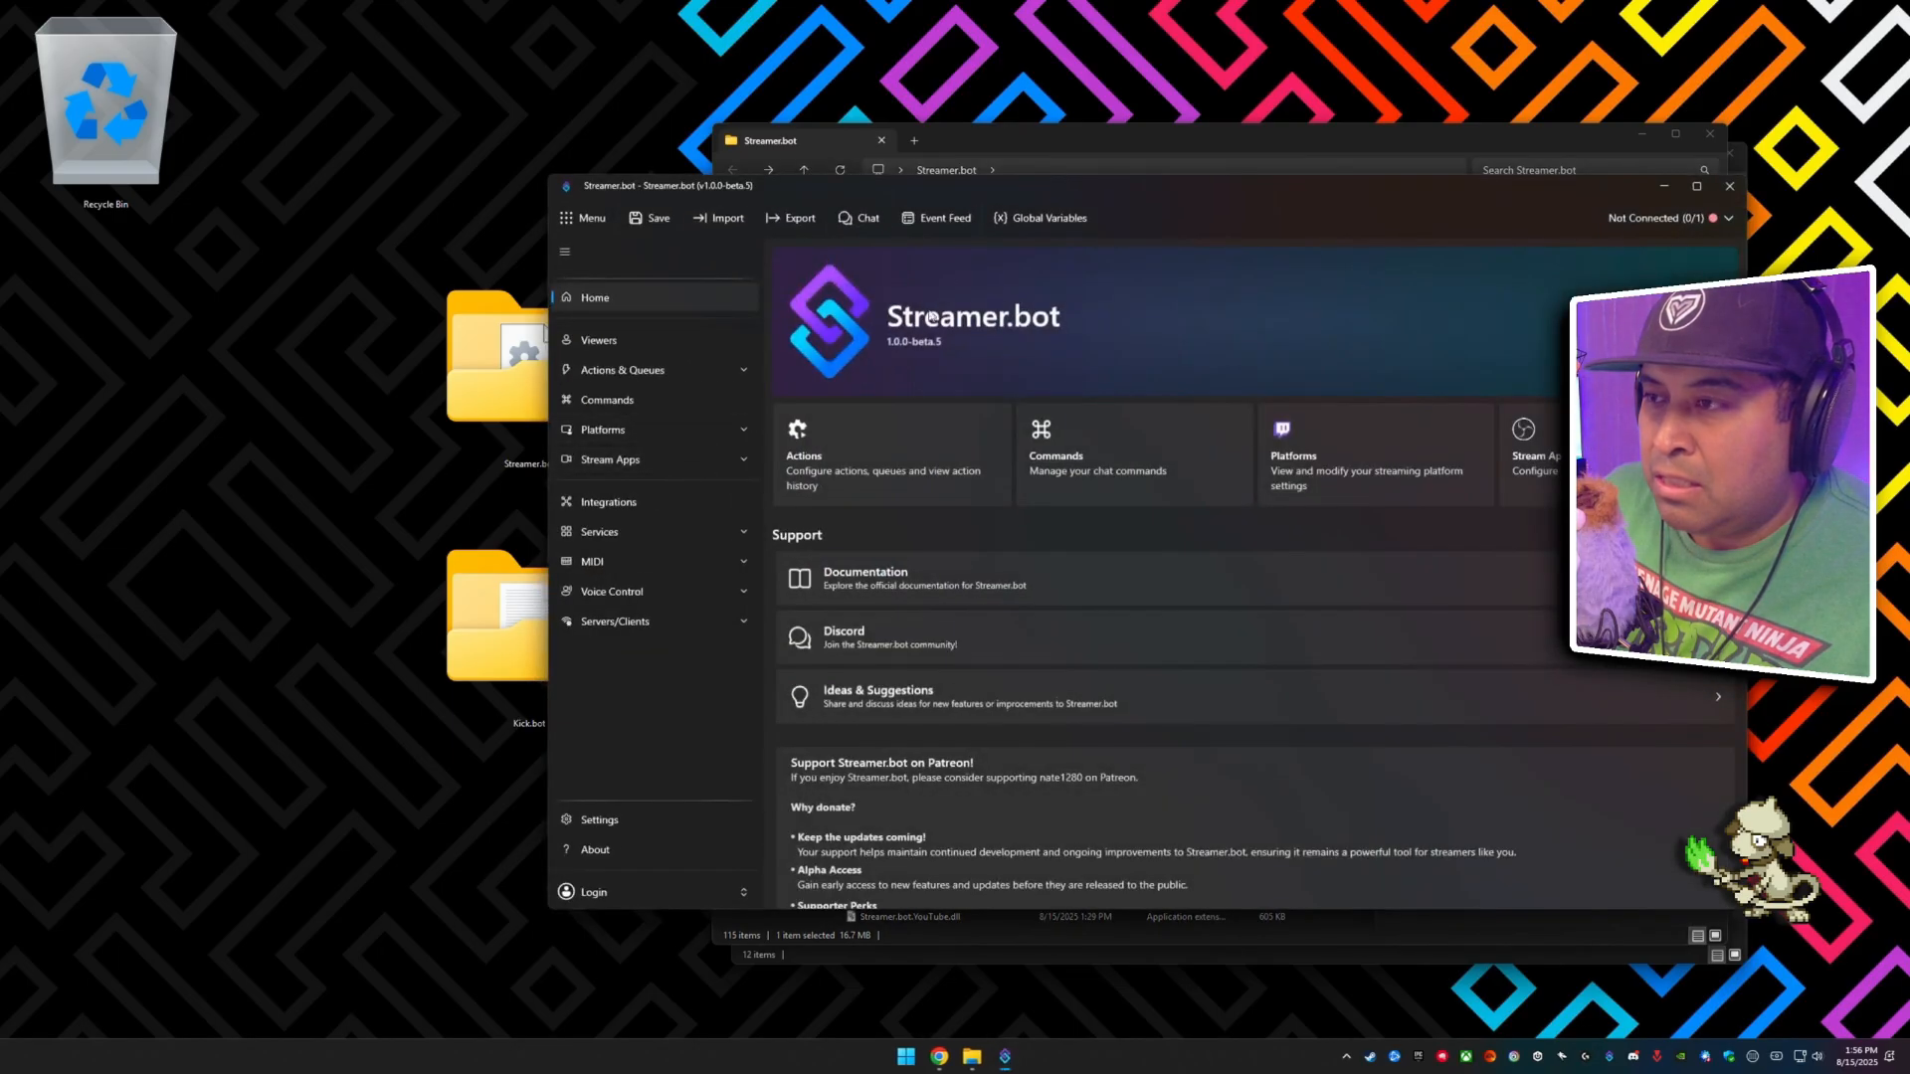
pyautogui.moveTo(988, 187); pyautogui.dragTo(1083, 161)
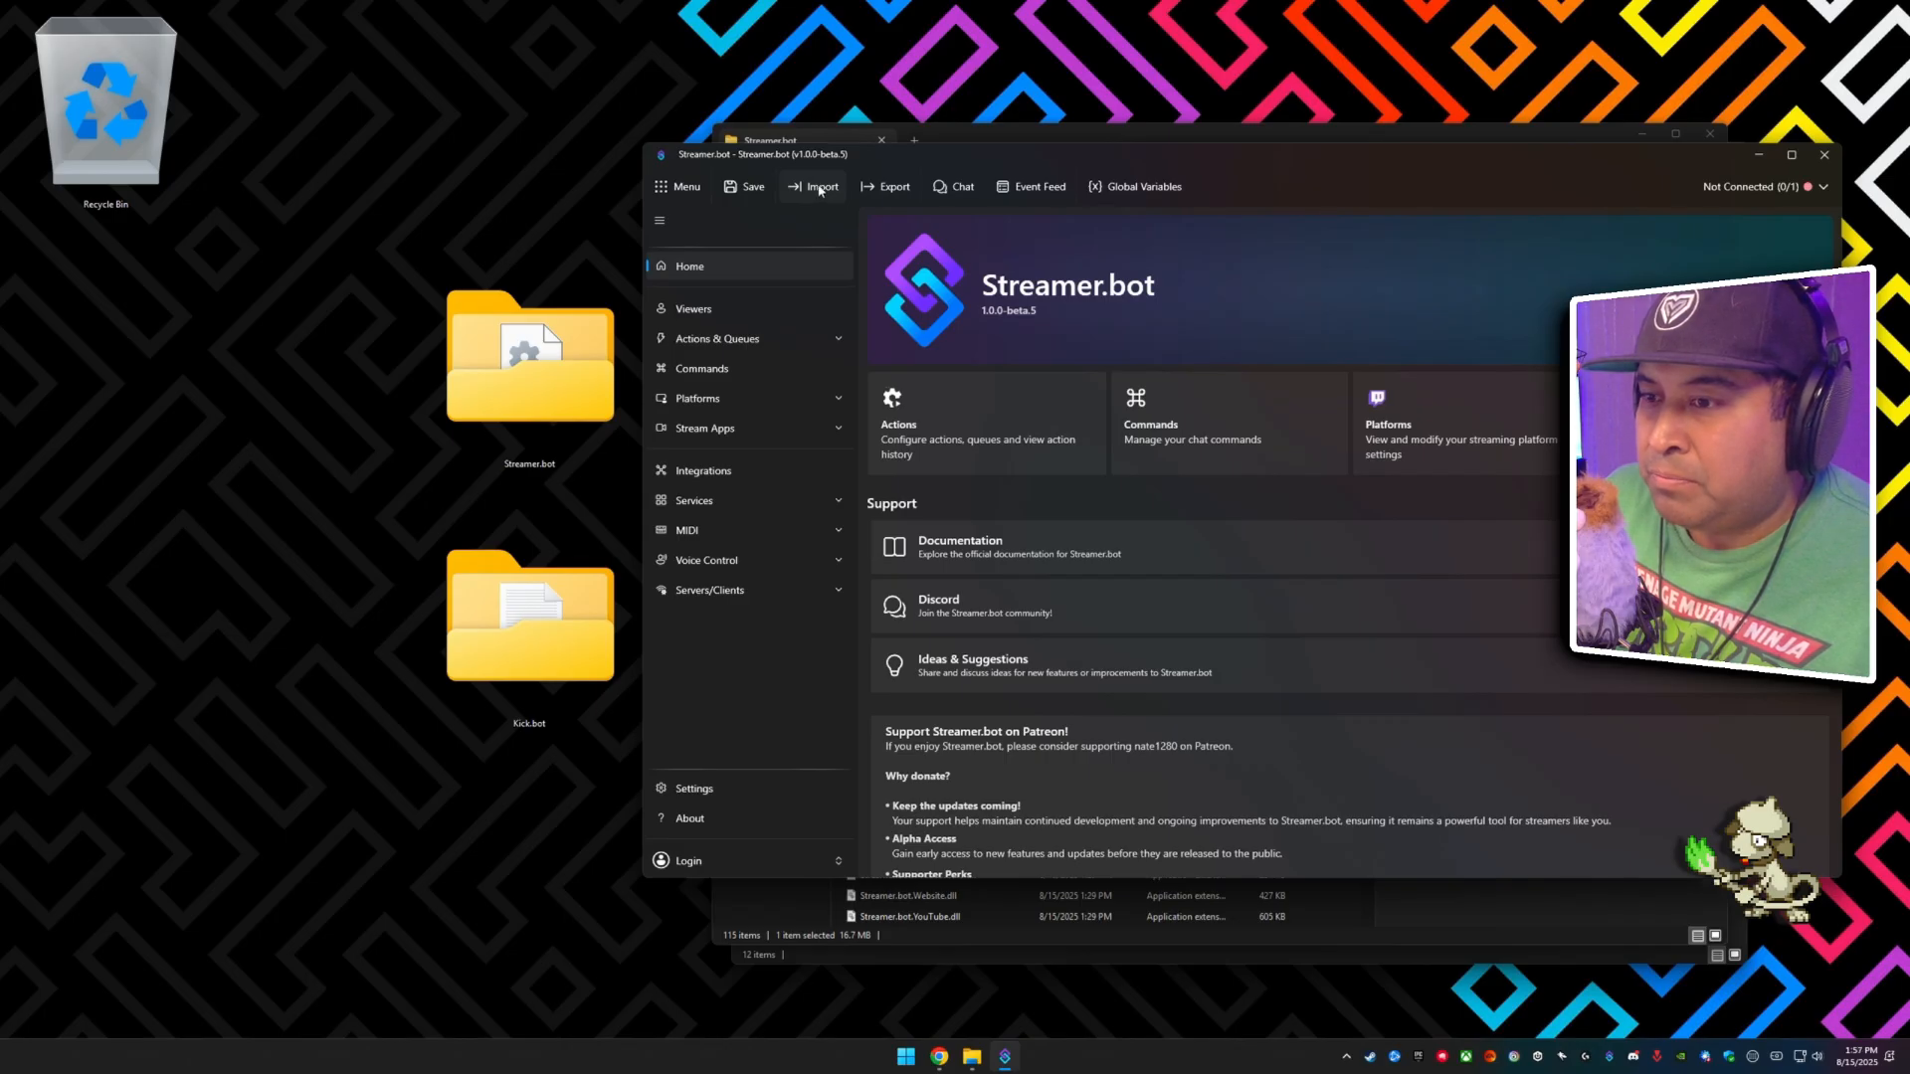
# Open Streamer.bot's import window and load the actions file from the desktop Kick.bot folder into its import string area.
pyautogui.click(820, 188)
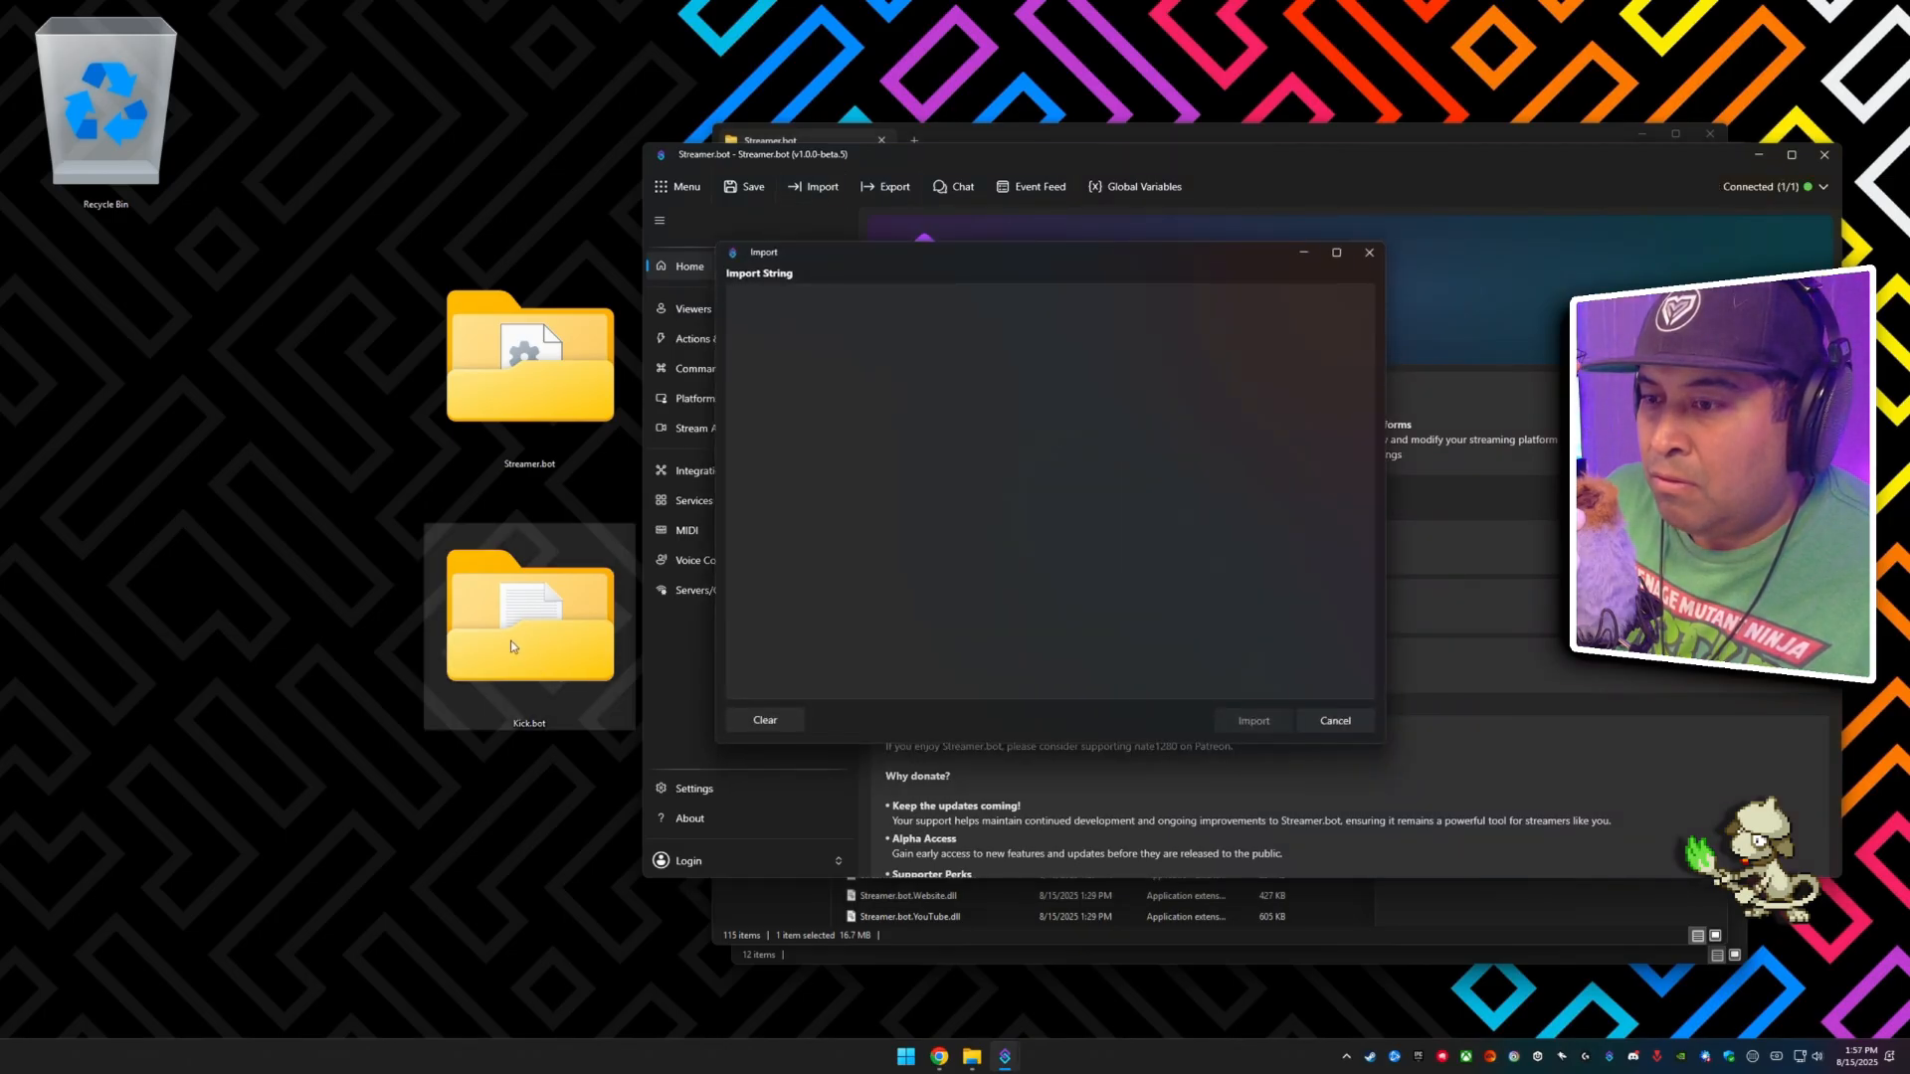
pyautogui.doubleClick(533, 628)
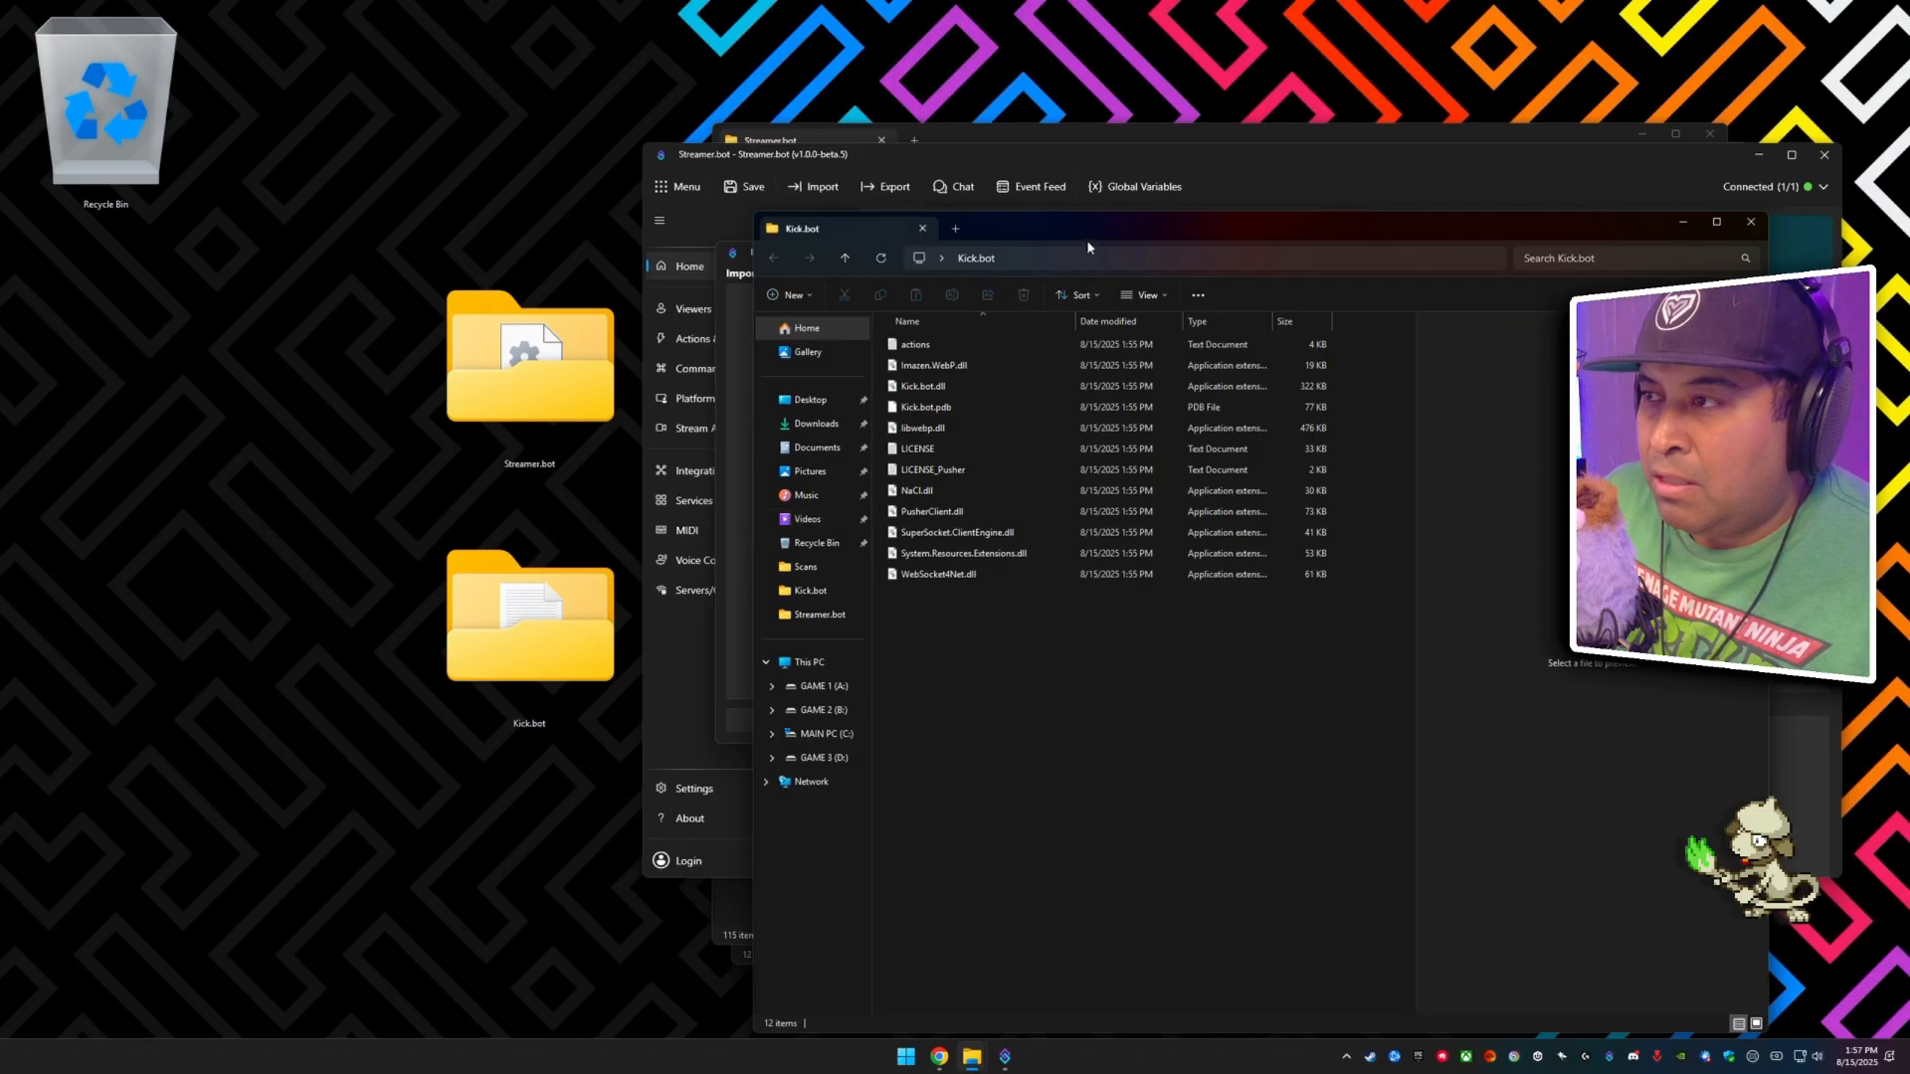
pyautogui.moveTo(1087, 243); pyautogui.dragTo(1217, 441)
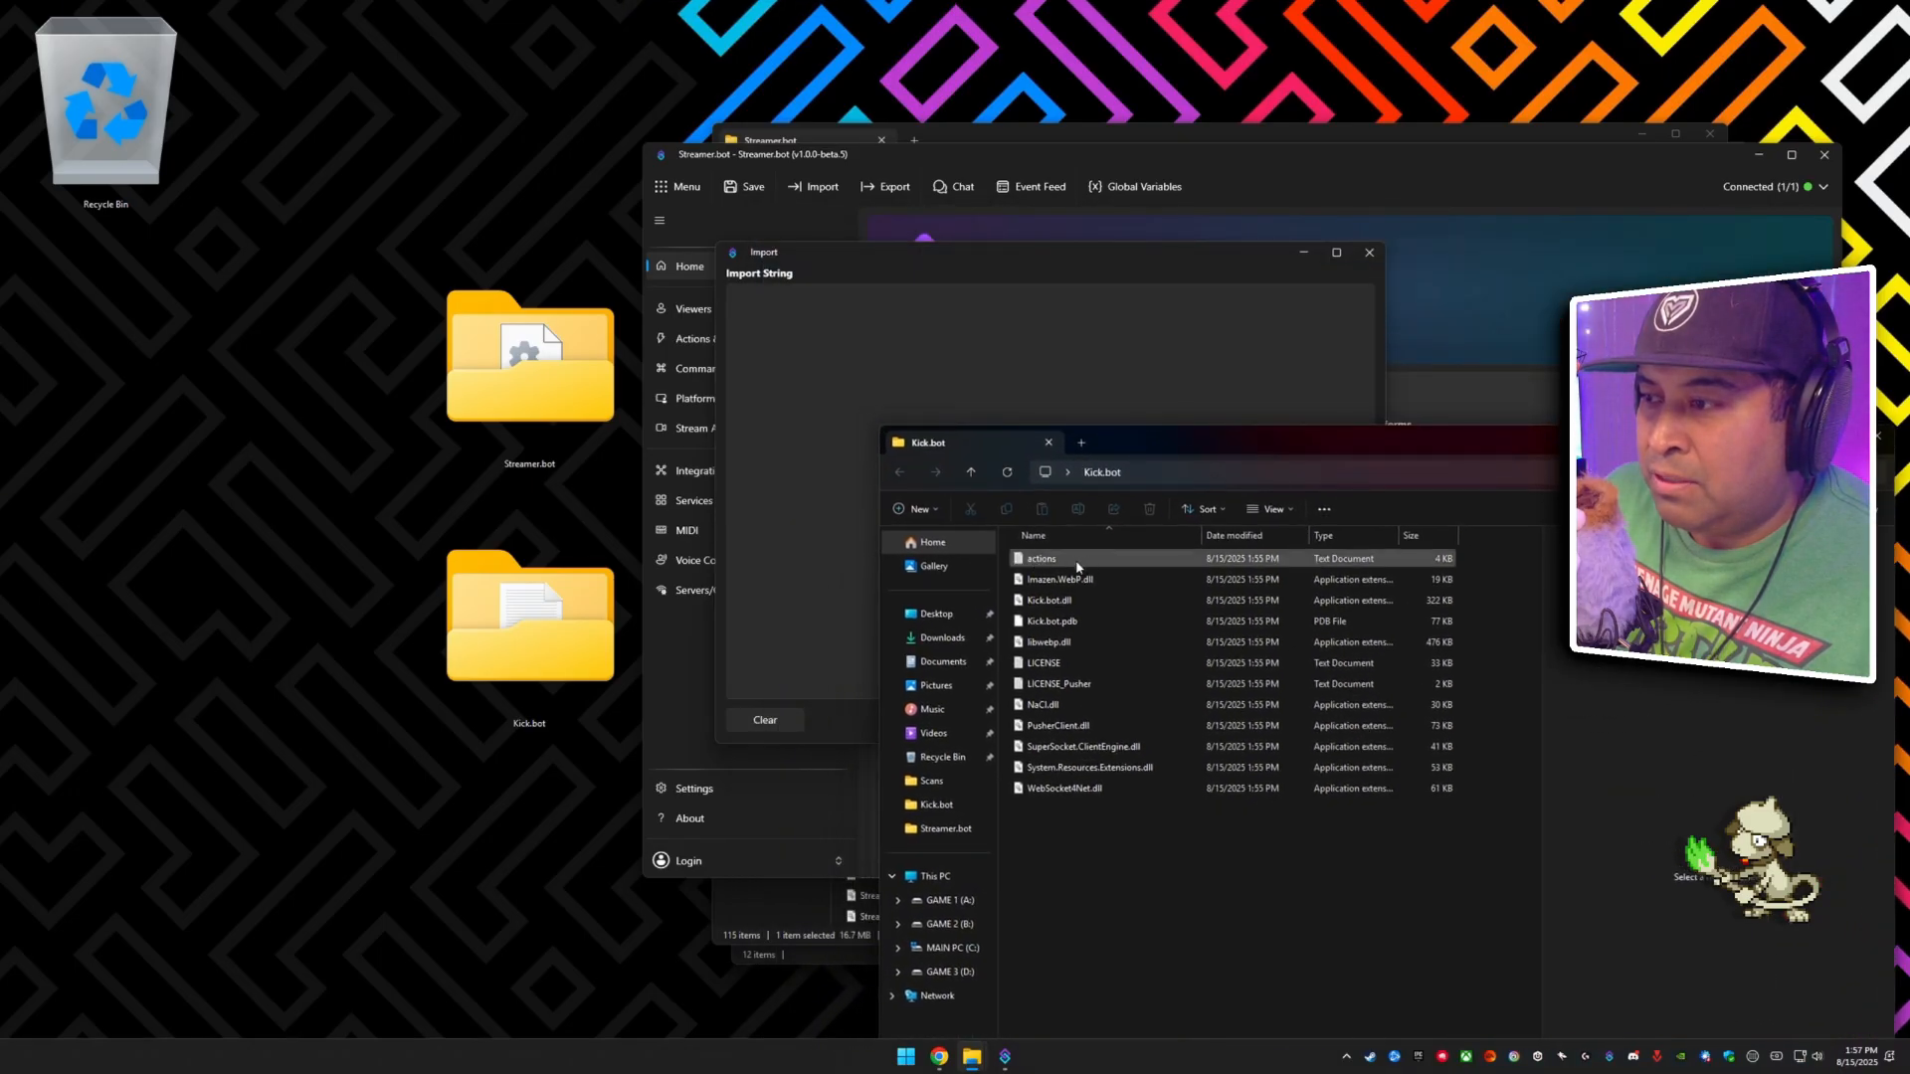
pyautogui.moveTo(1128, 441); pyautogui.dragTo(1180, 433)
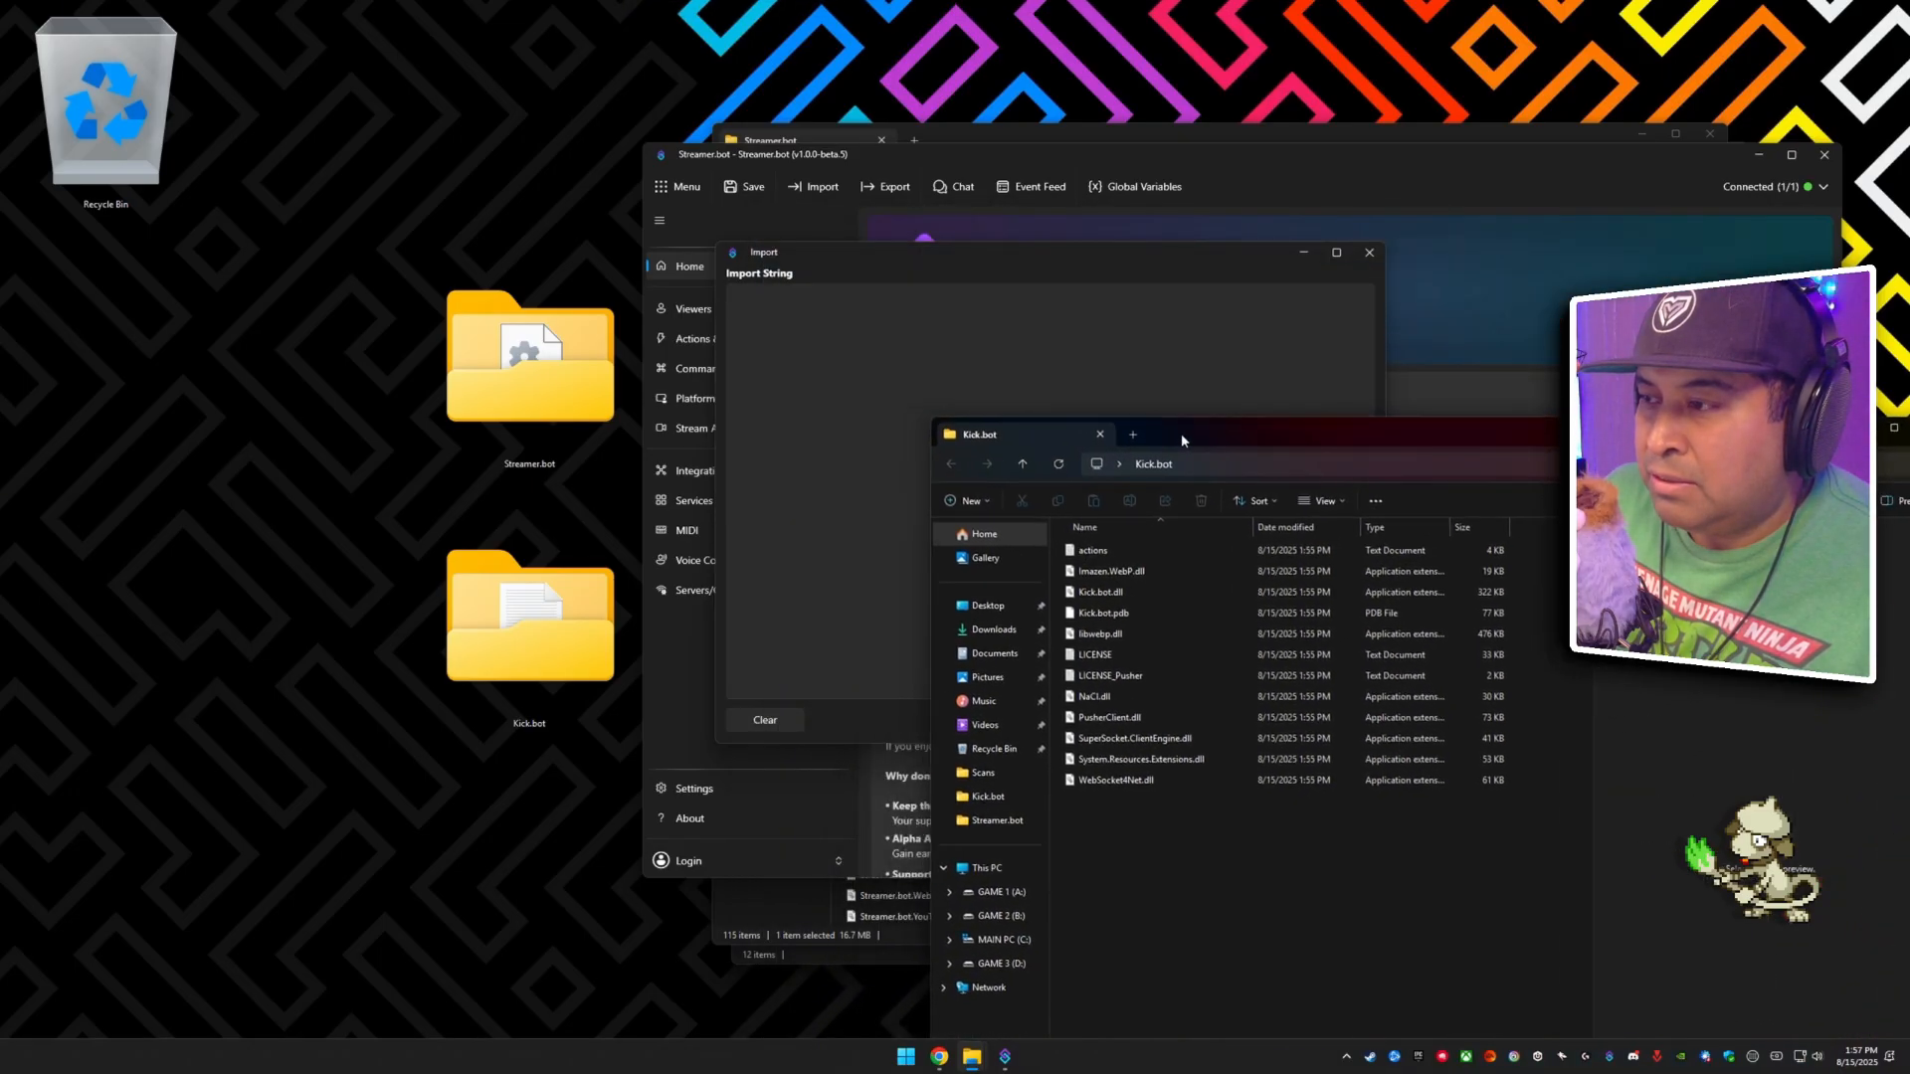
pyautogui.moveTo(1205, 551); pyautogui.dragTo(810, 354)
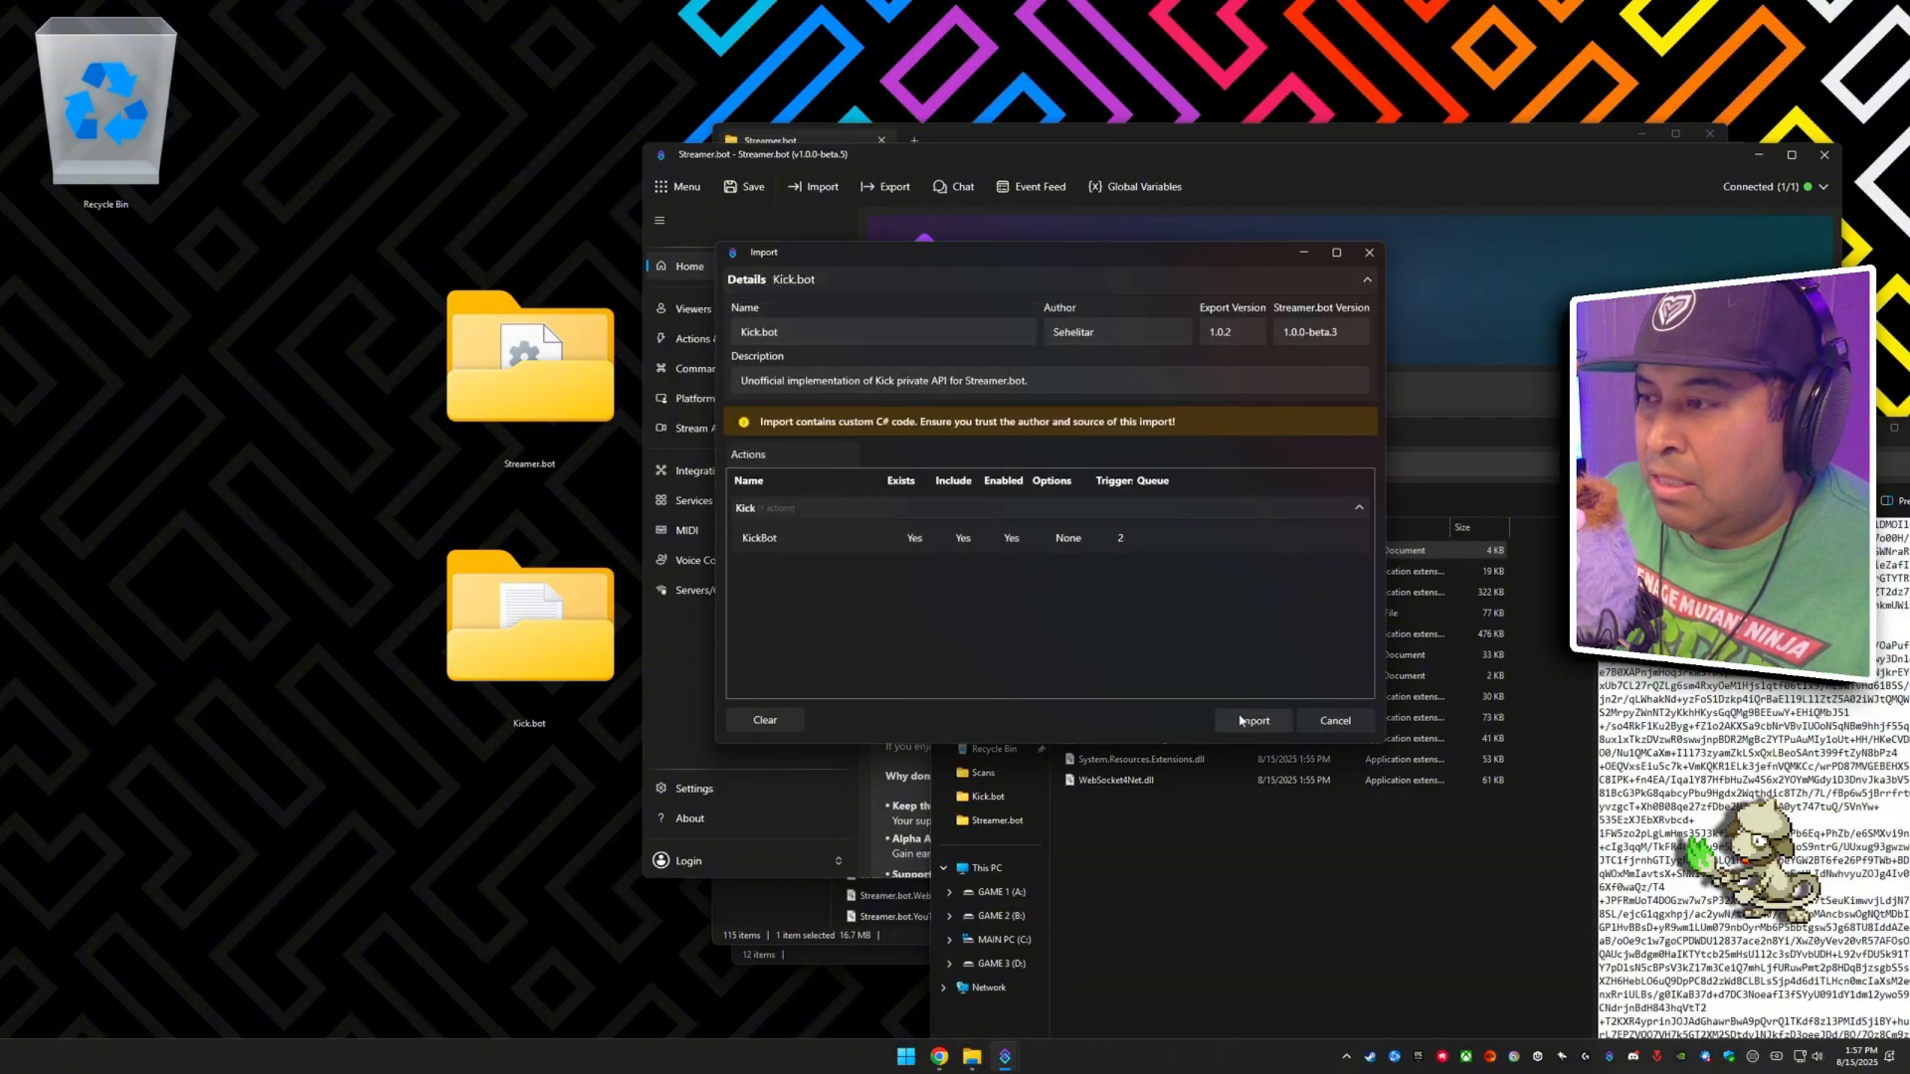
# Import the KickBot action, accepting its custom C# code, the overwrite of the existing action and its auto-run.
pyautogui.click(1252, 720)
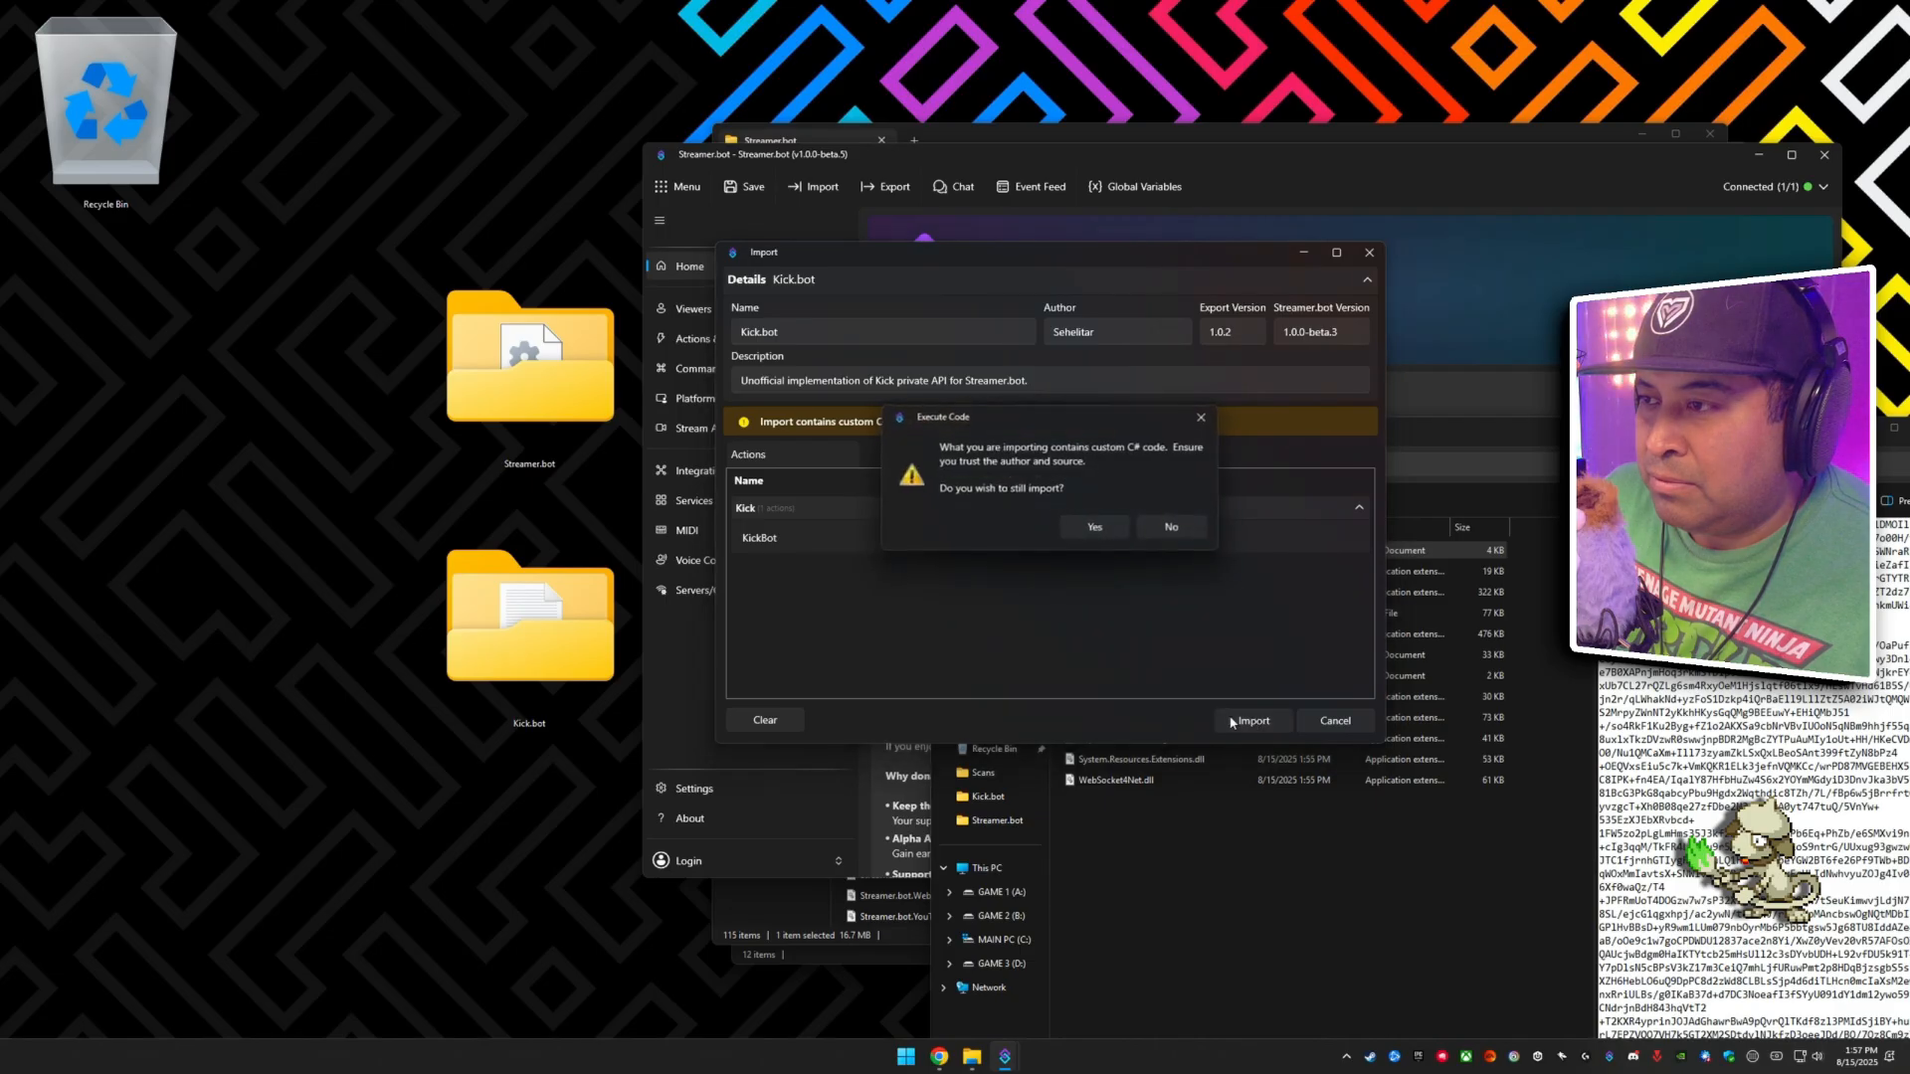
pyautogui.click(1095, 529)
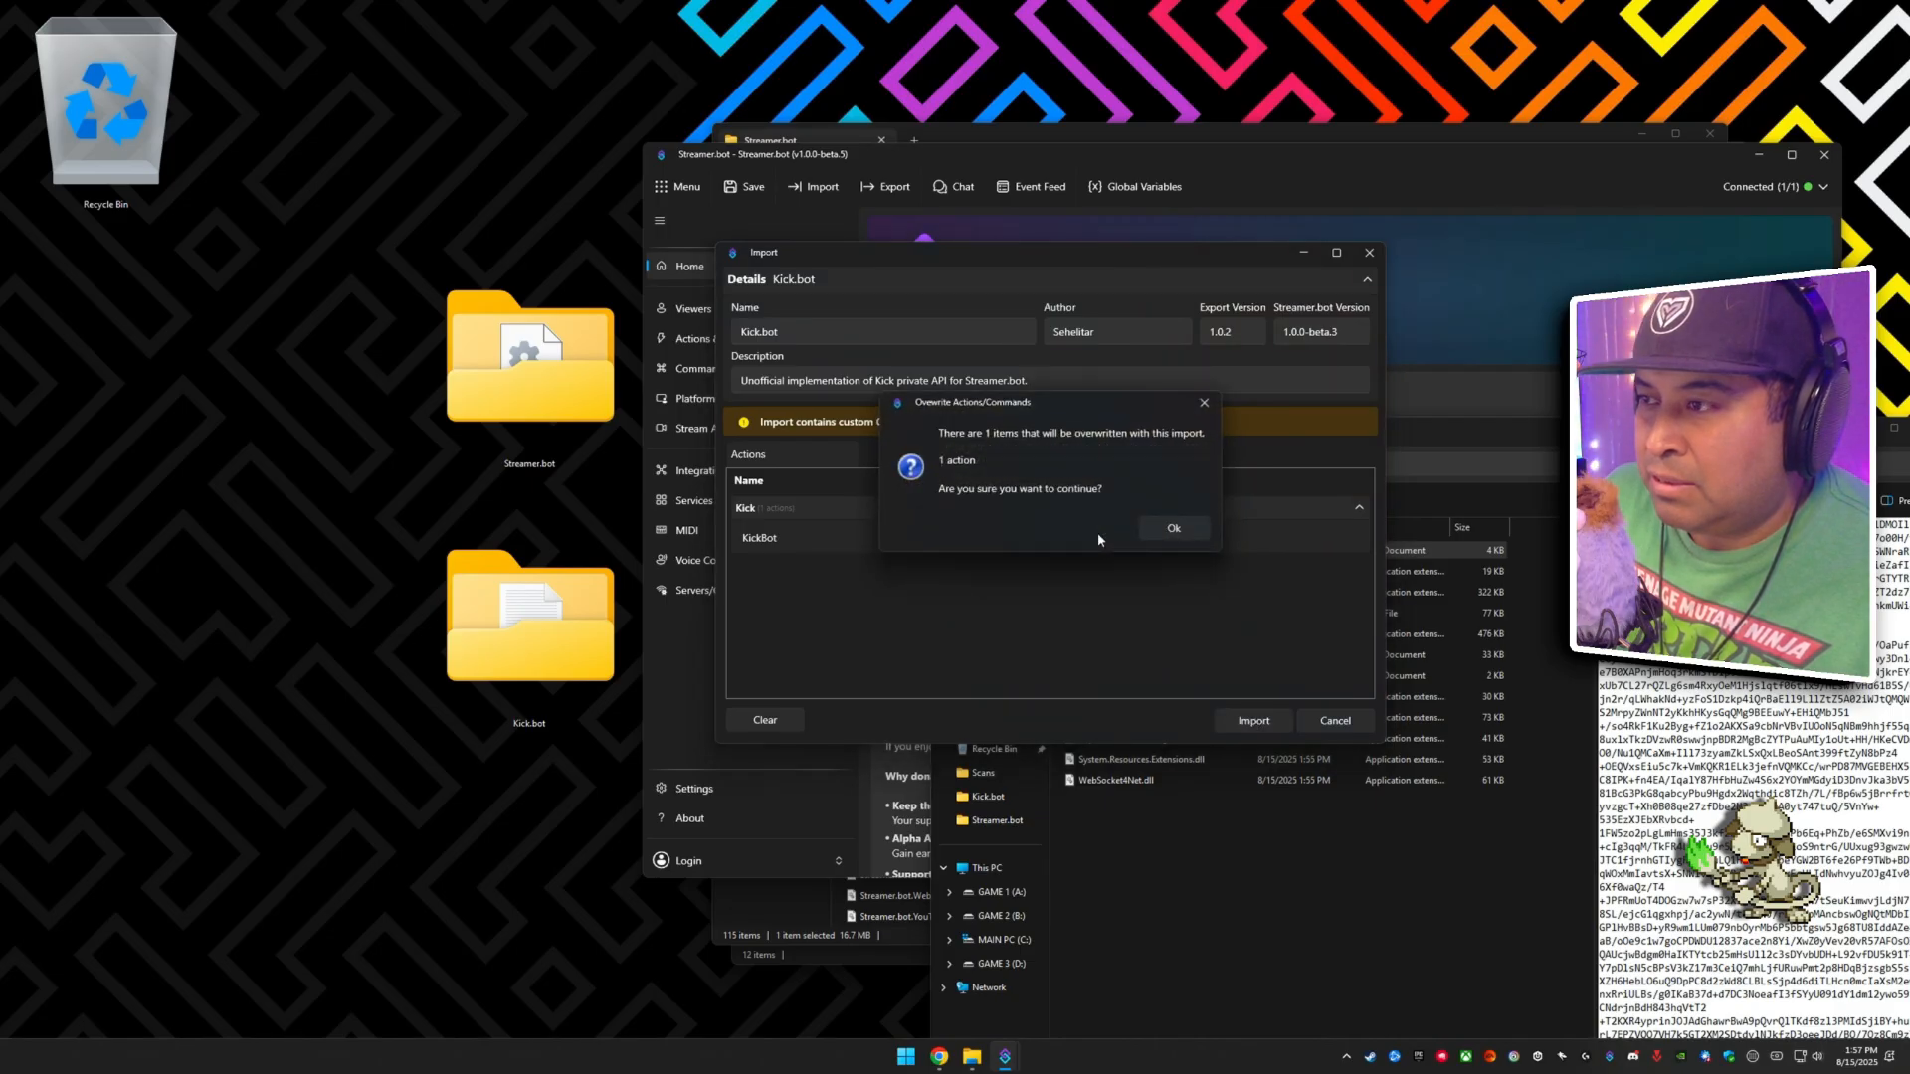
pyautogui.click(1172, 530)
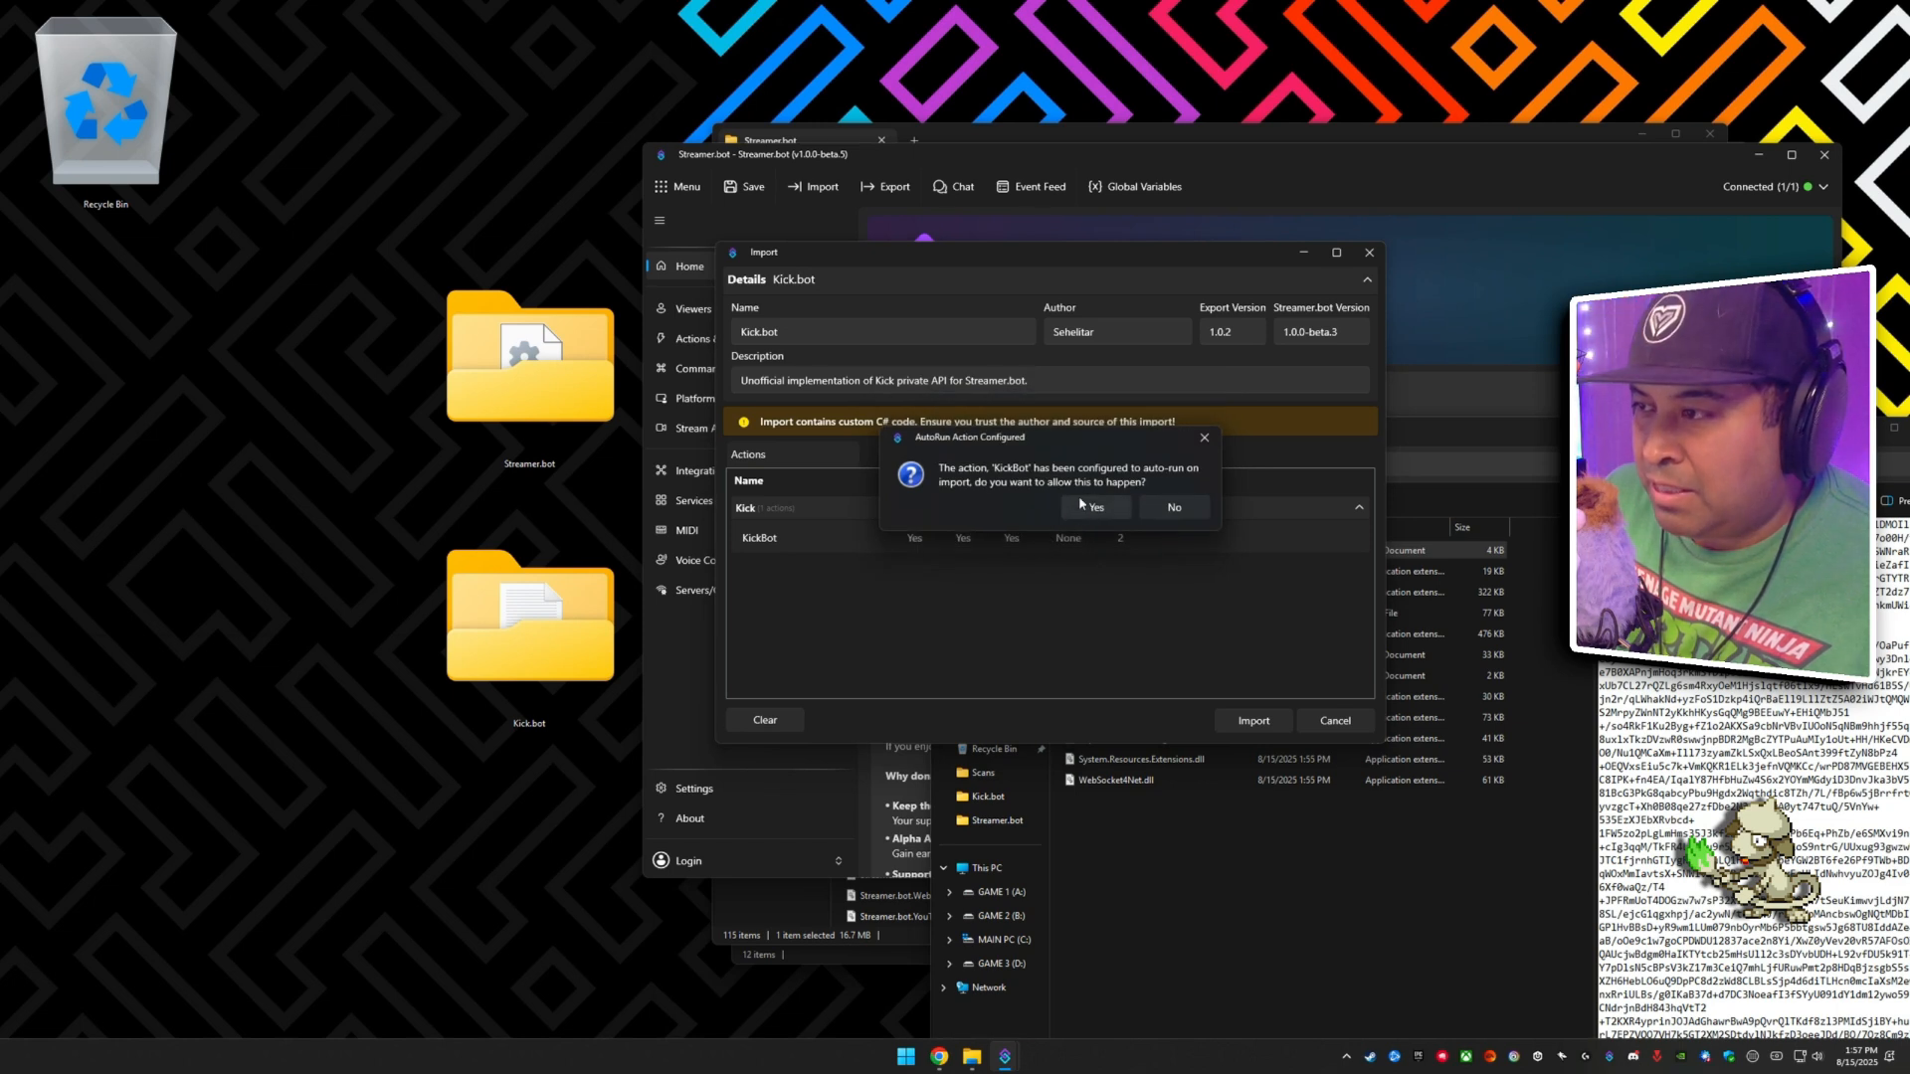
pyautogui.click(1097, 508)
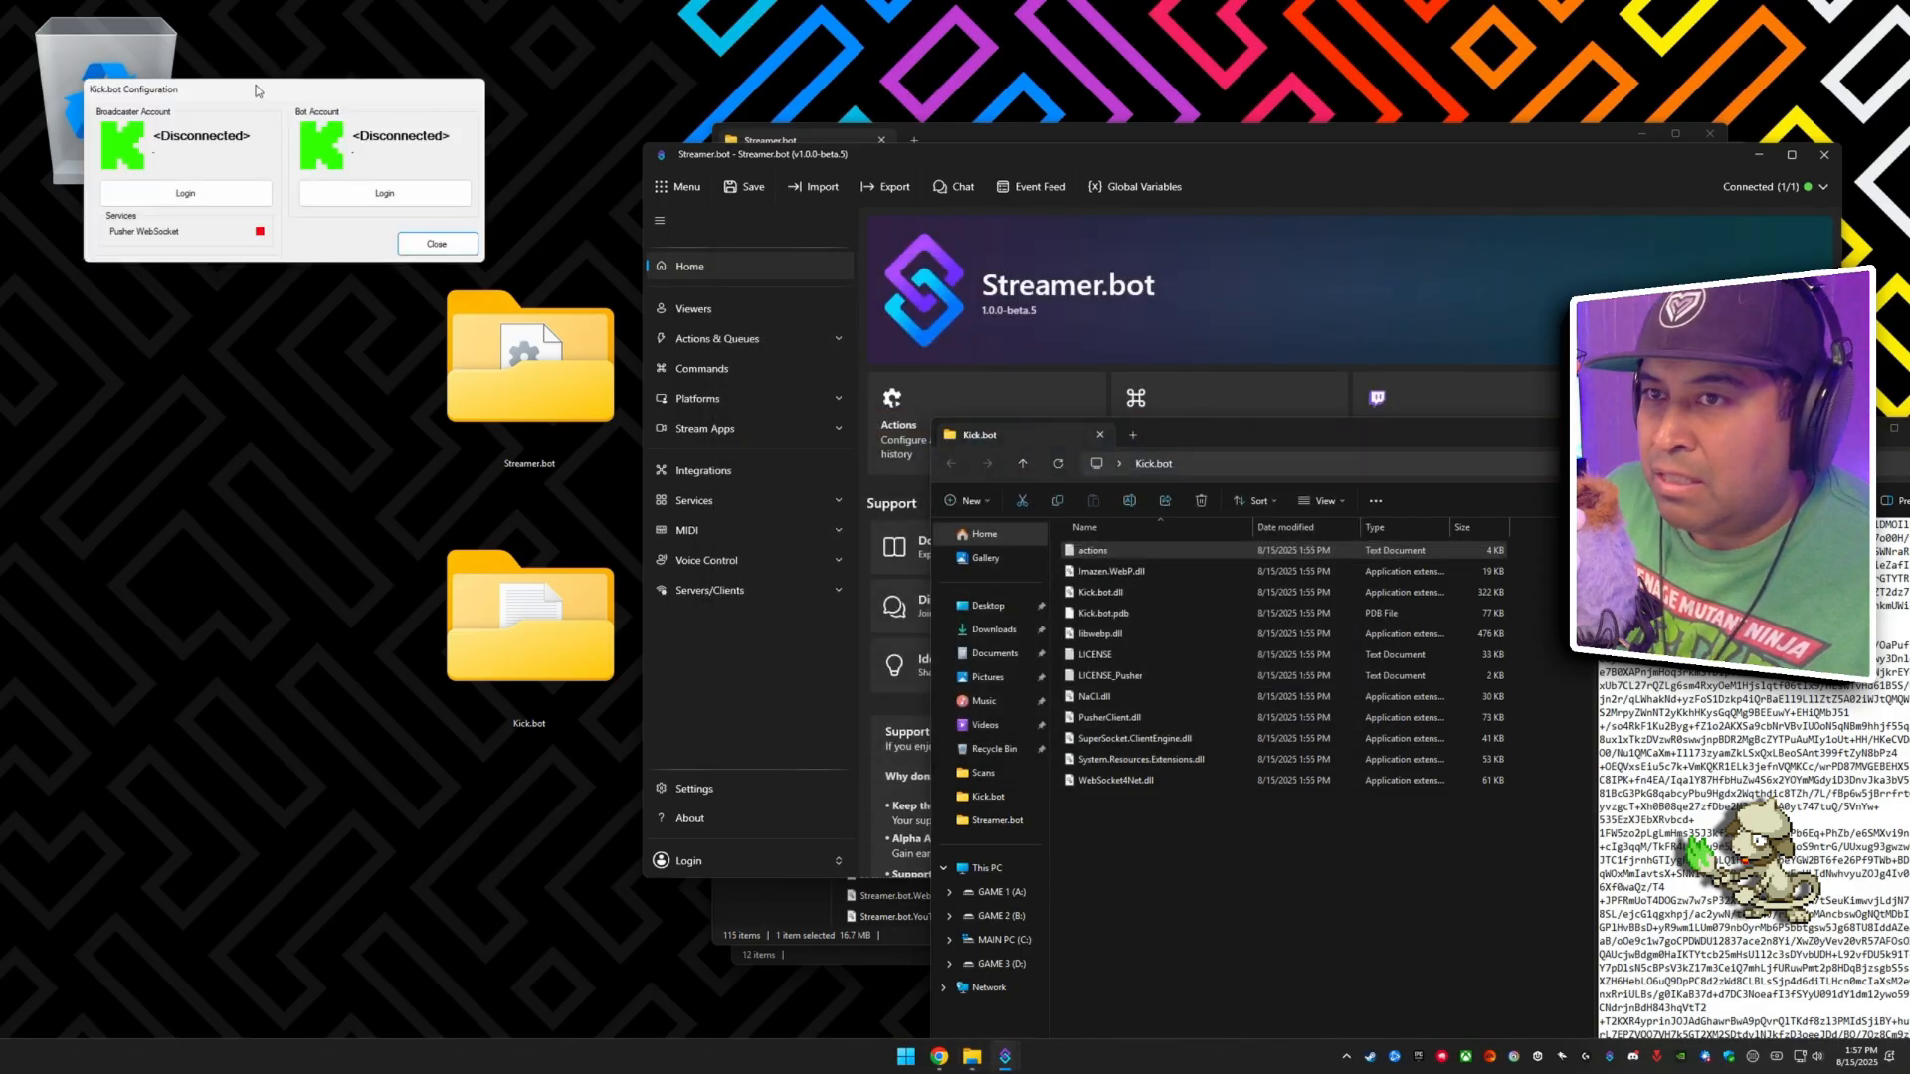
# Move the Kick.bot Configuration window over Streamer.bot and log in the broadcaster account.
pyautogui.moveTo(255, 90); pyautogui.dragTo(822, 326)
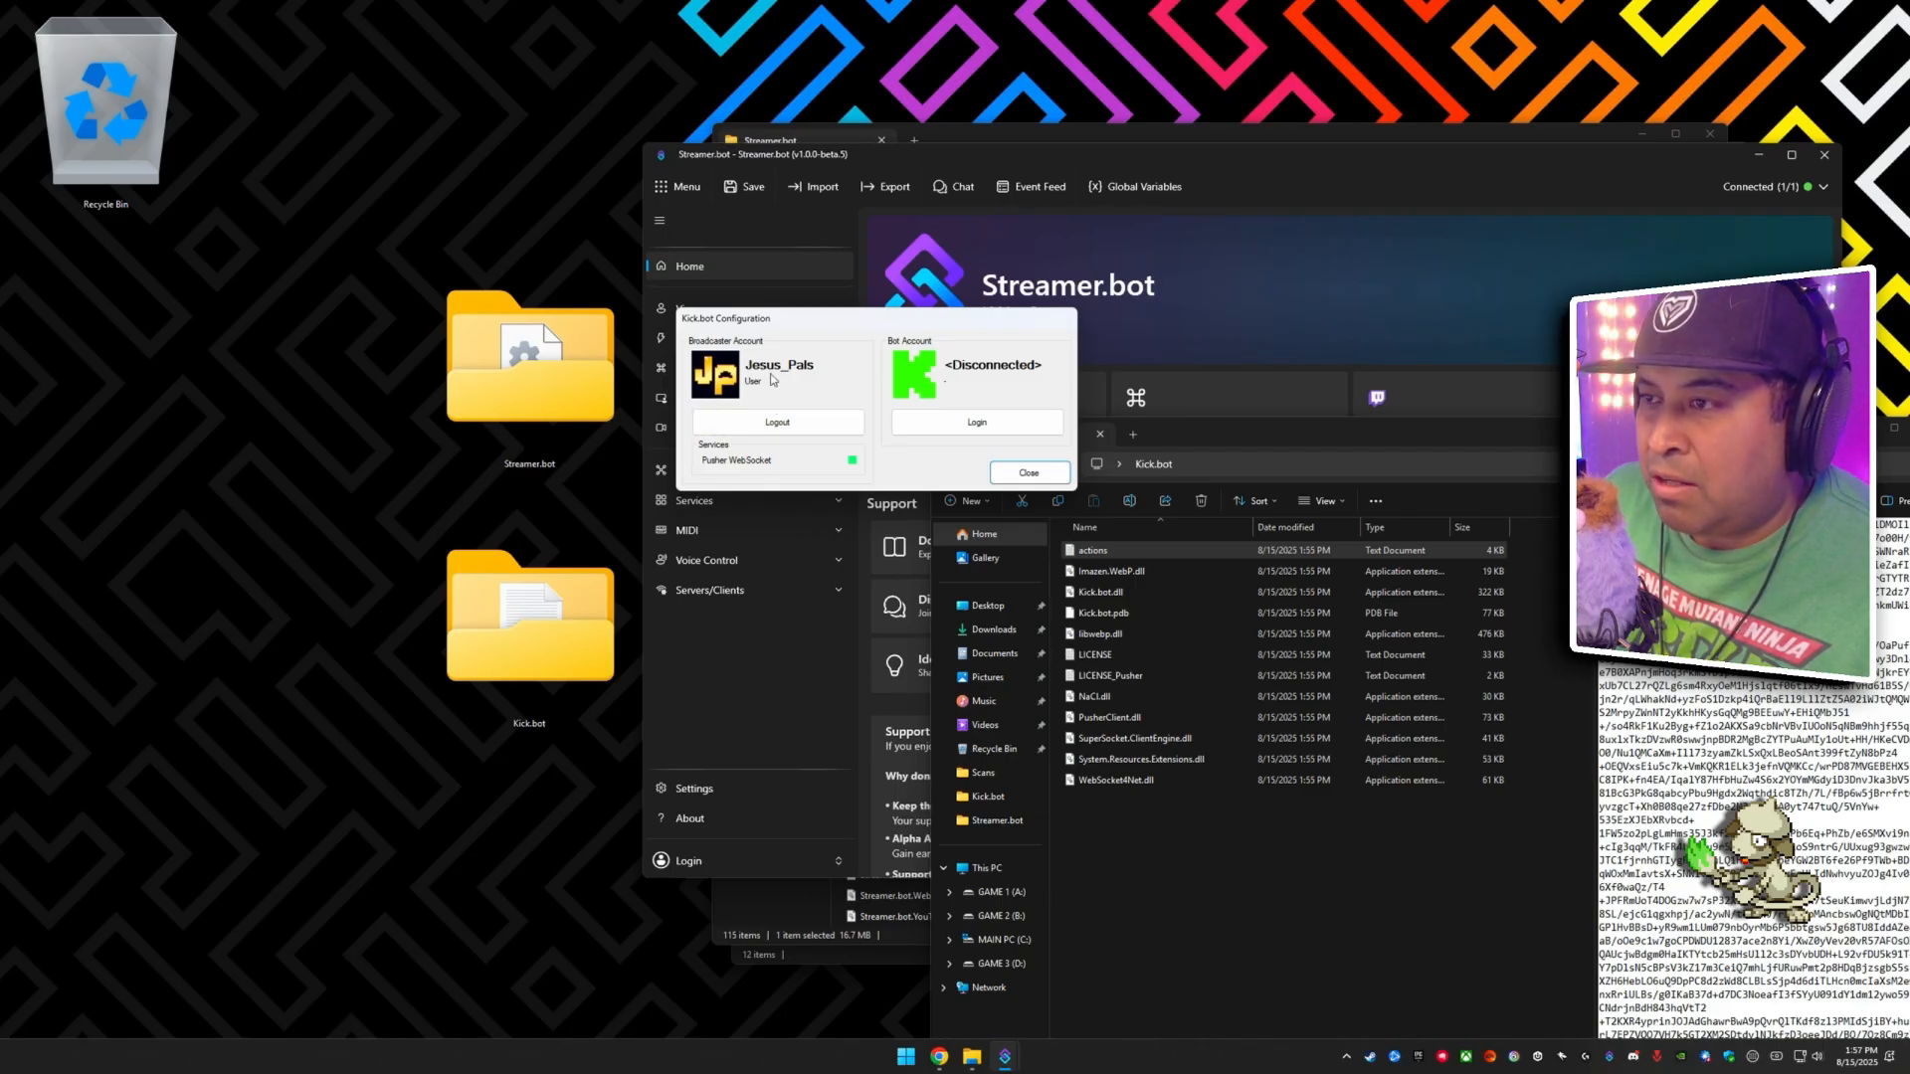
pyautogui.moveTo(866, 330); pyautogui.dragTo(872, 232)
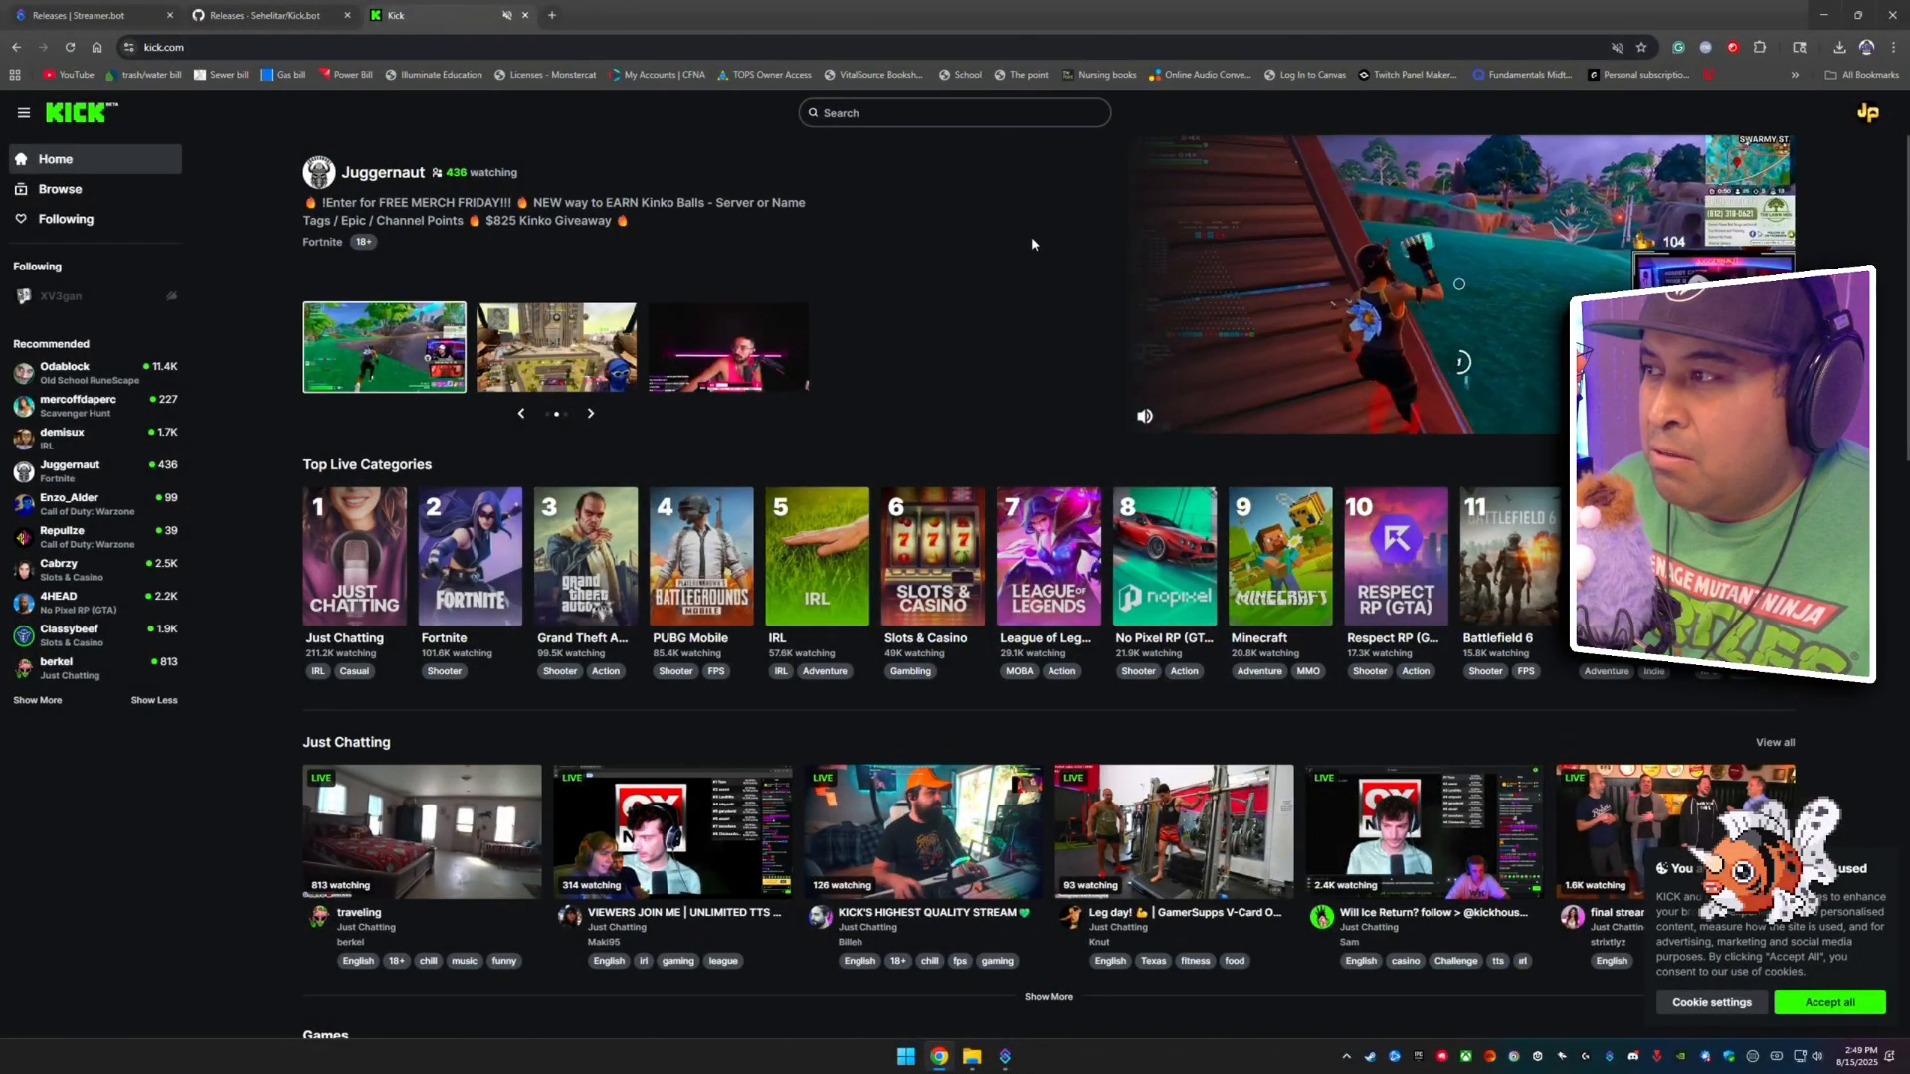
# On the Kick website, open the Creator Dashboard and view the channel points rewards in the channel's Community settings.
pyautogui.click(1867, 112)
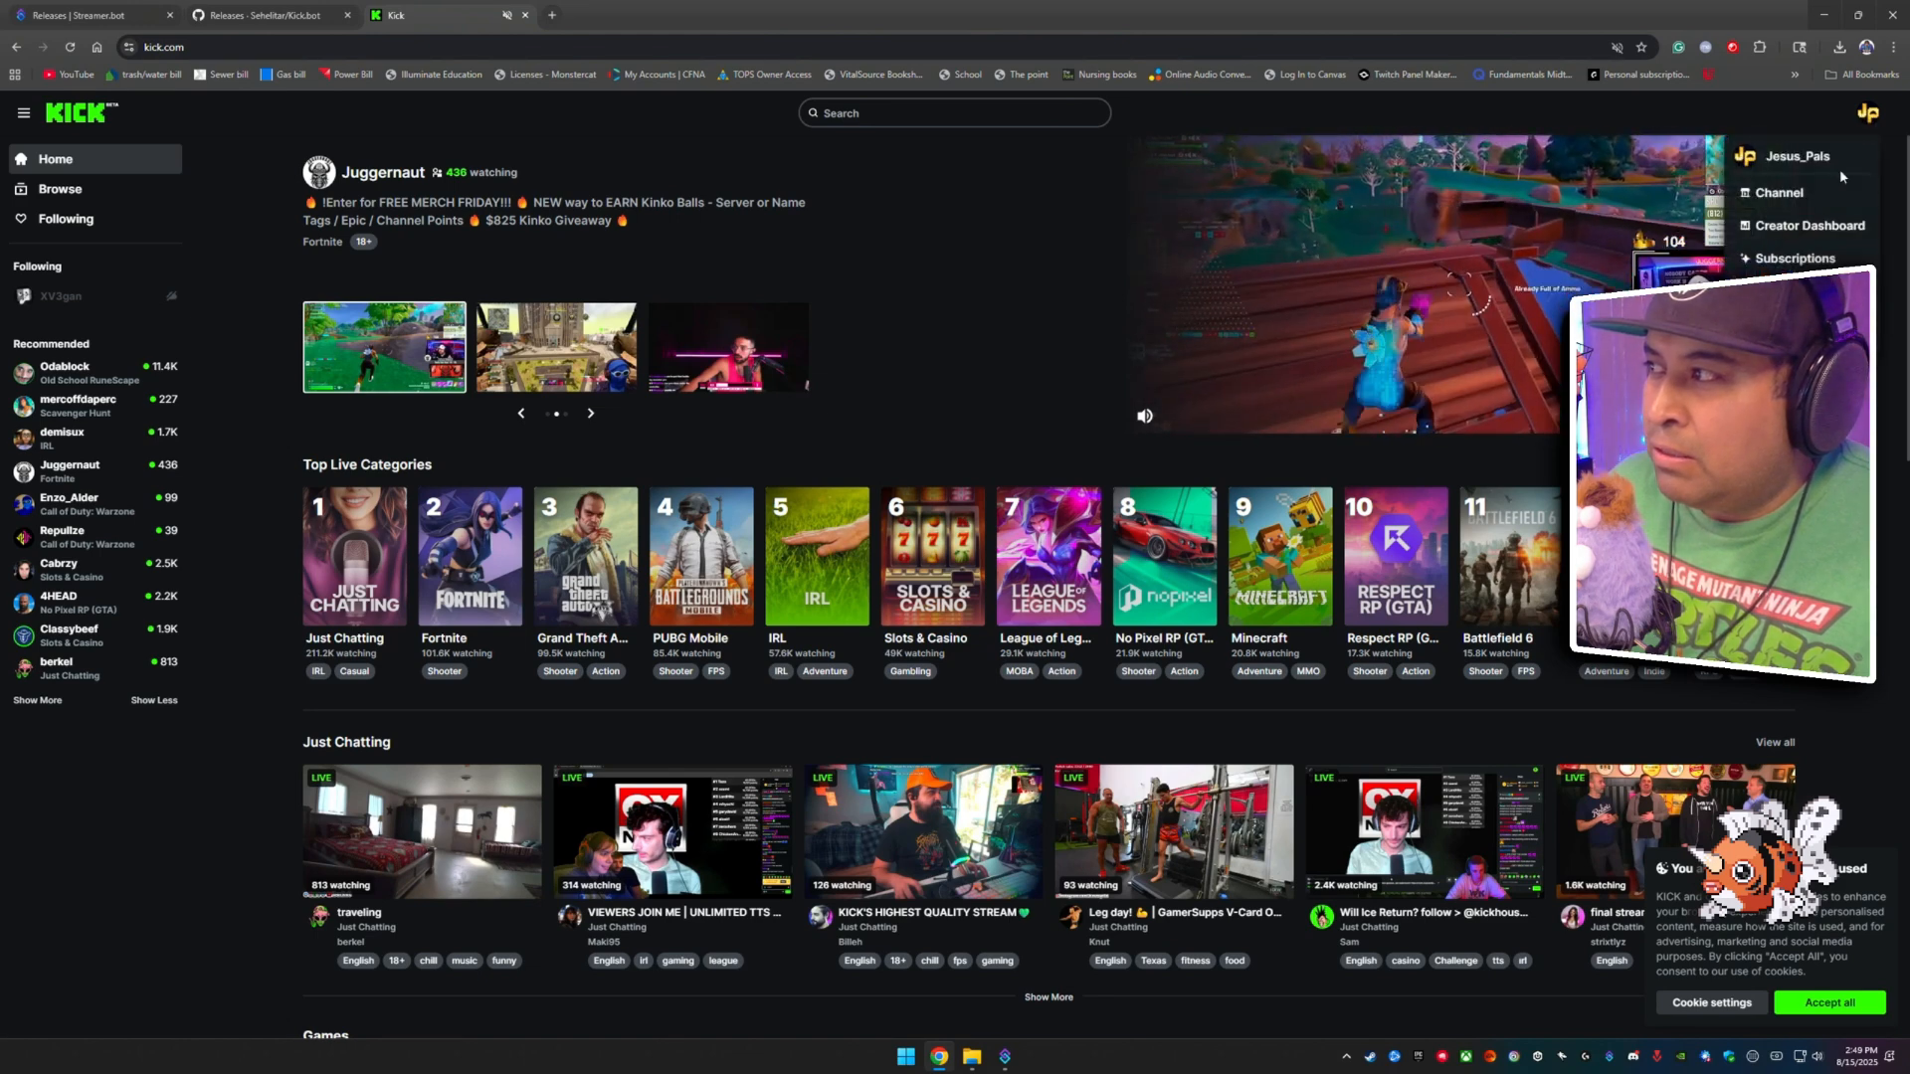
pyautogui.click(1791, 227)
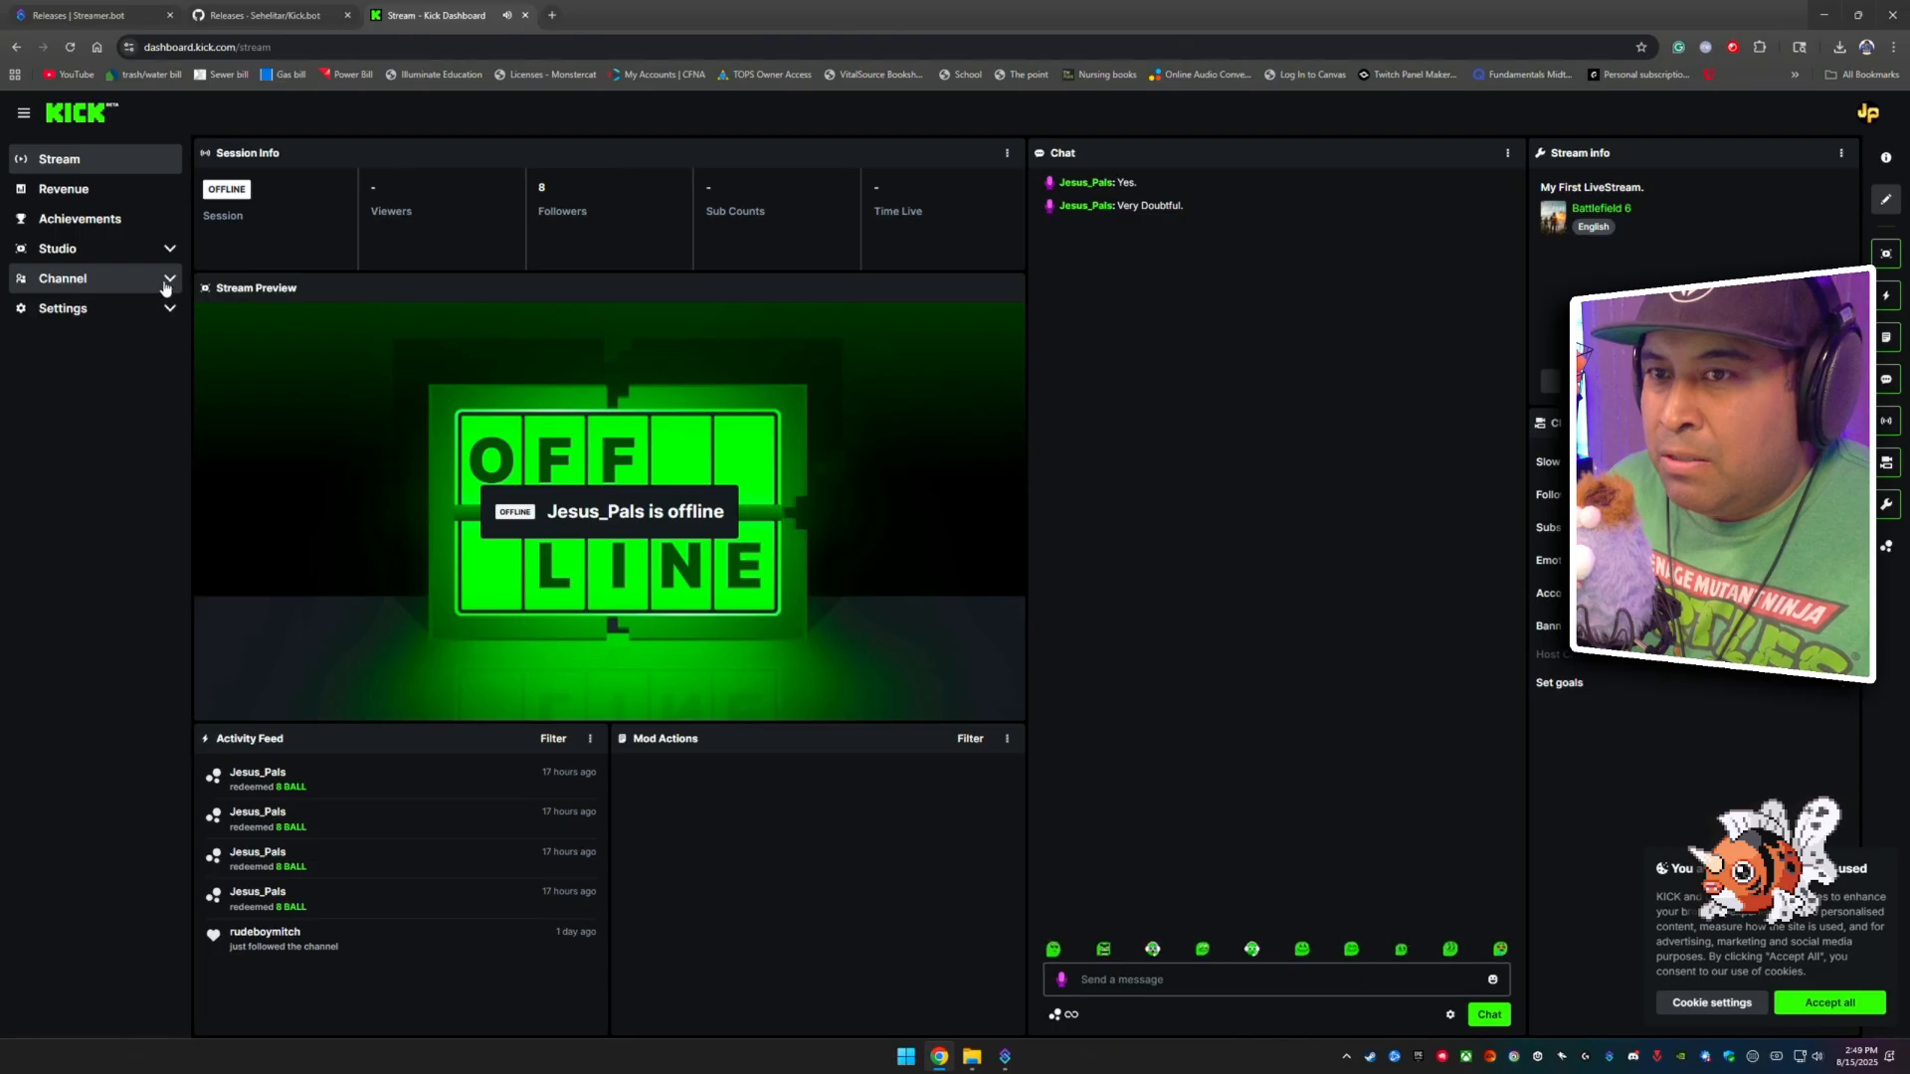
pyautogui.click(166, 287)
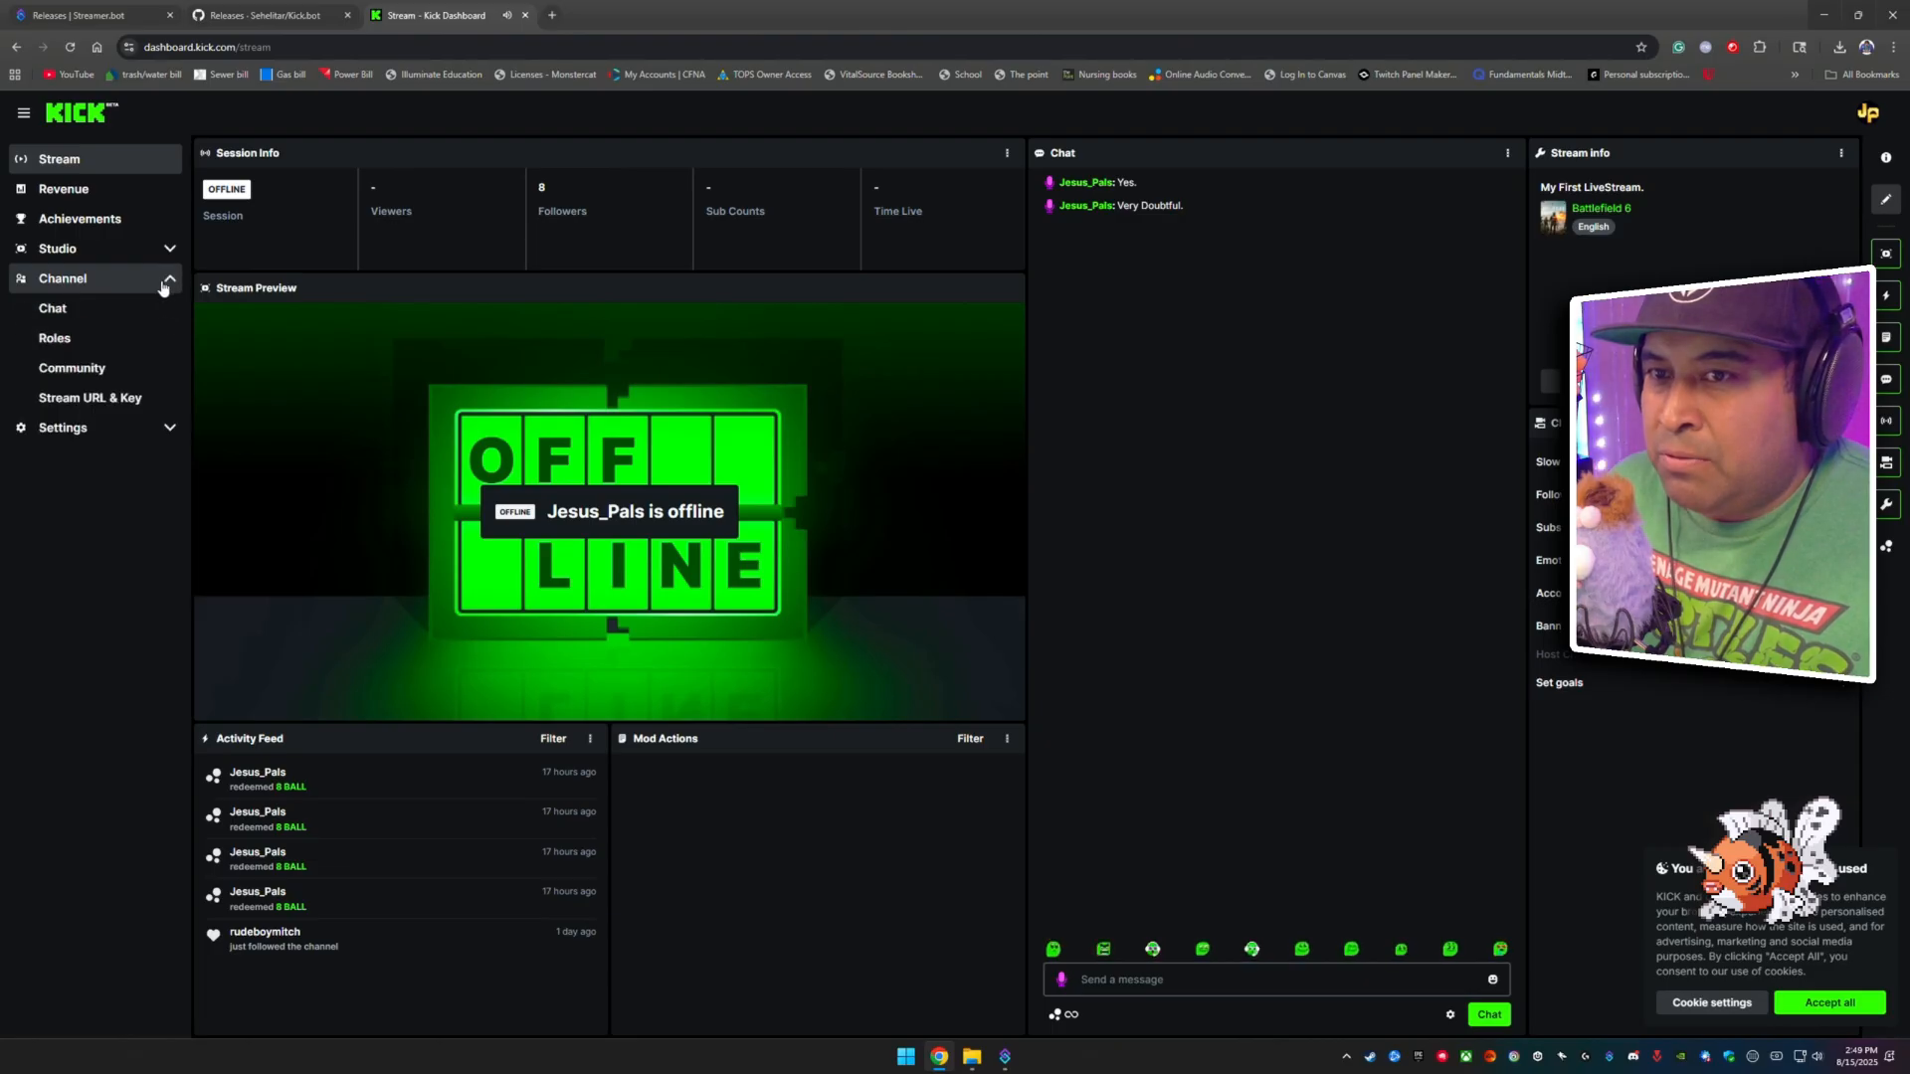
pyautogui.click(83, 370)
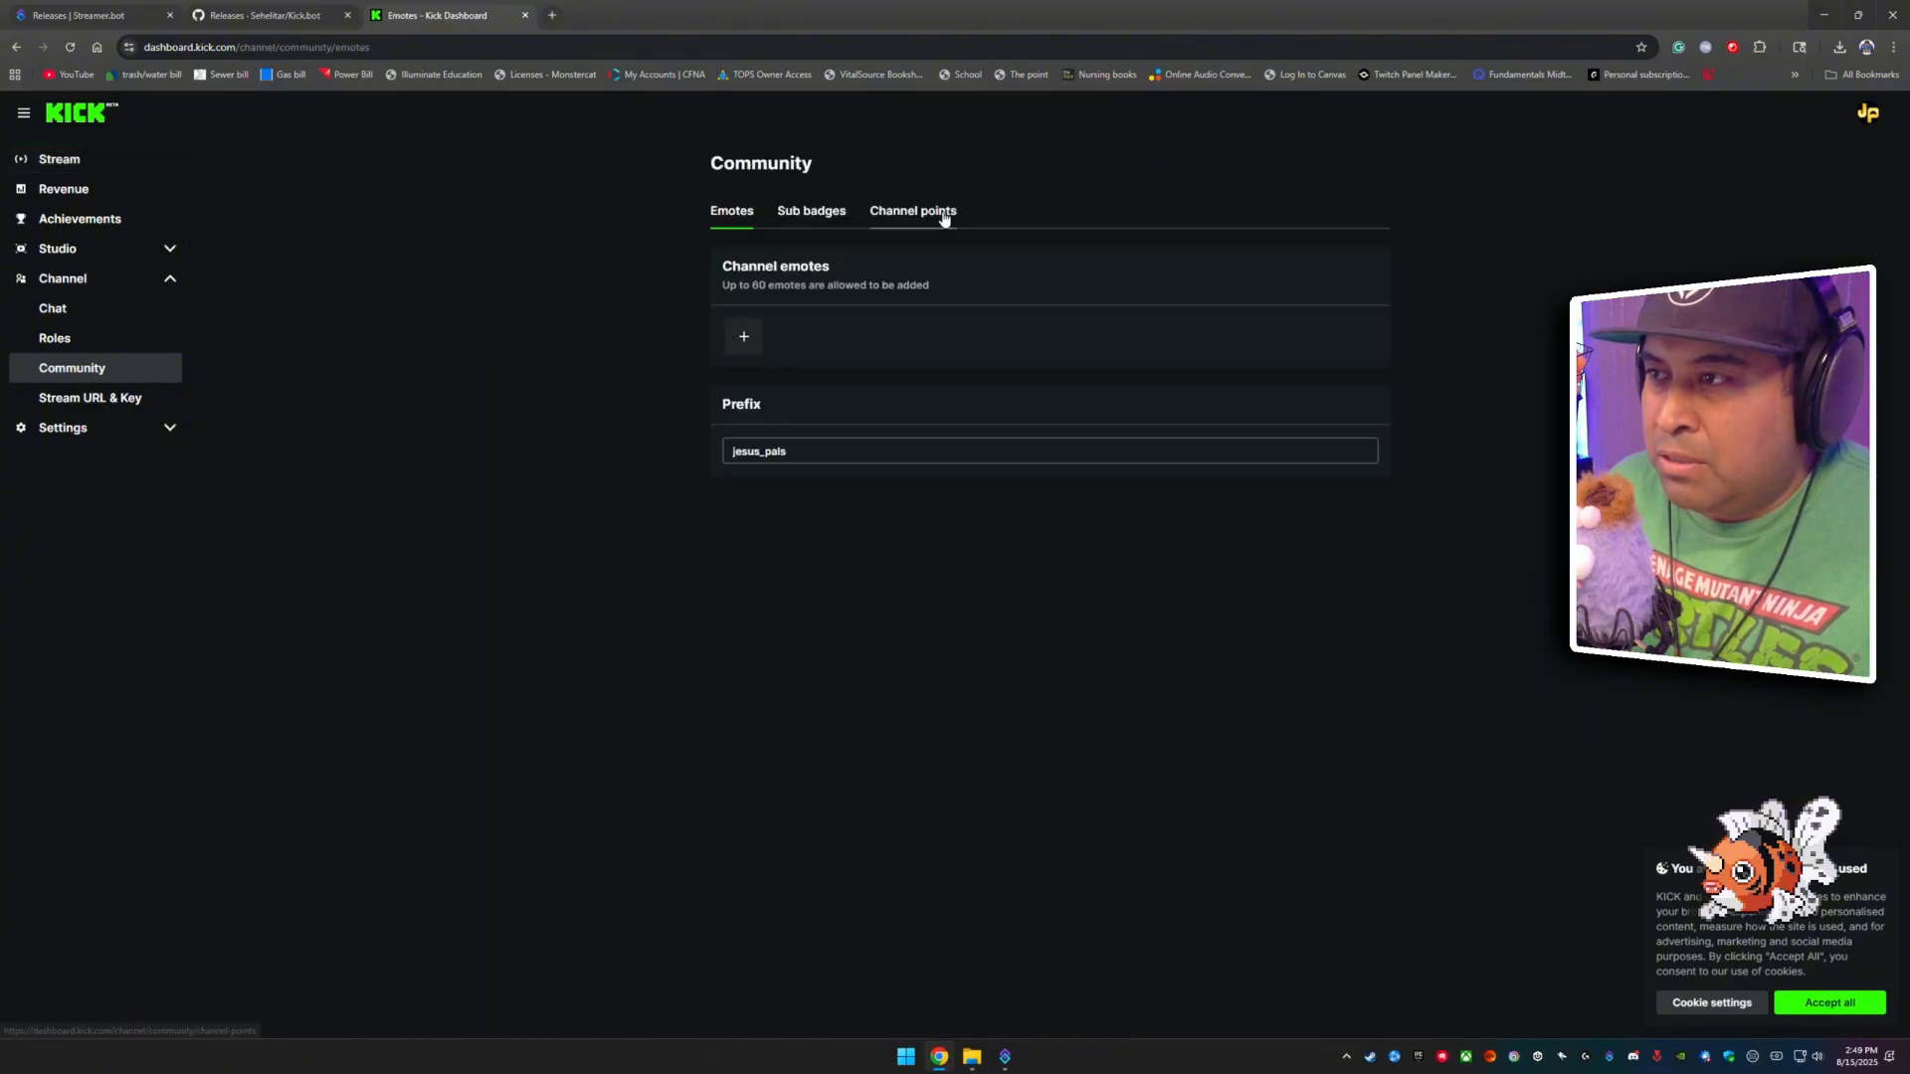
pyautogui.click(920, 214)
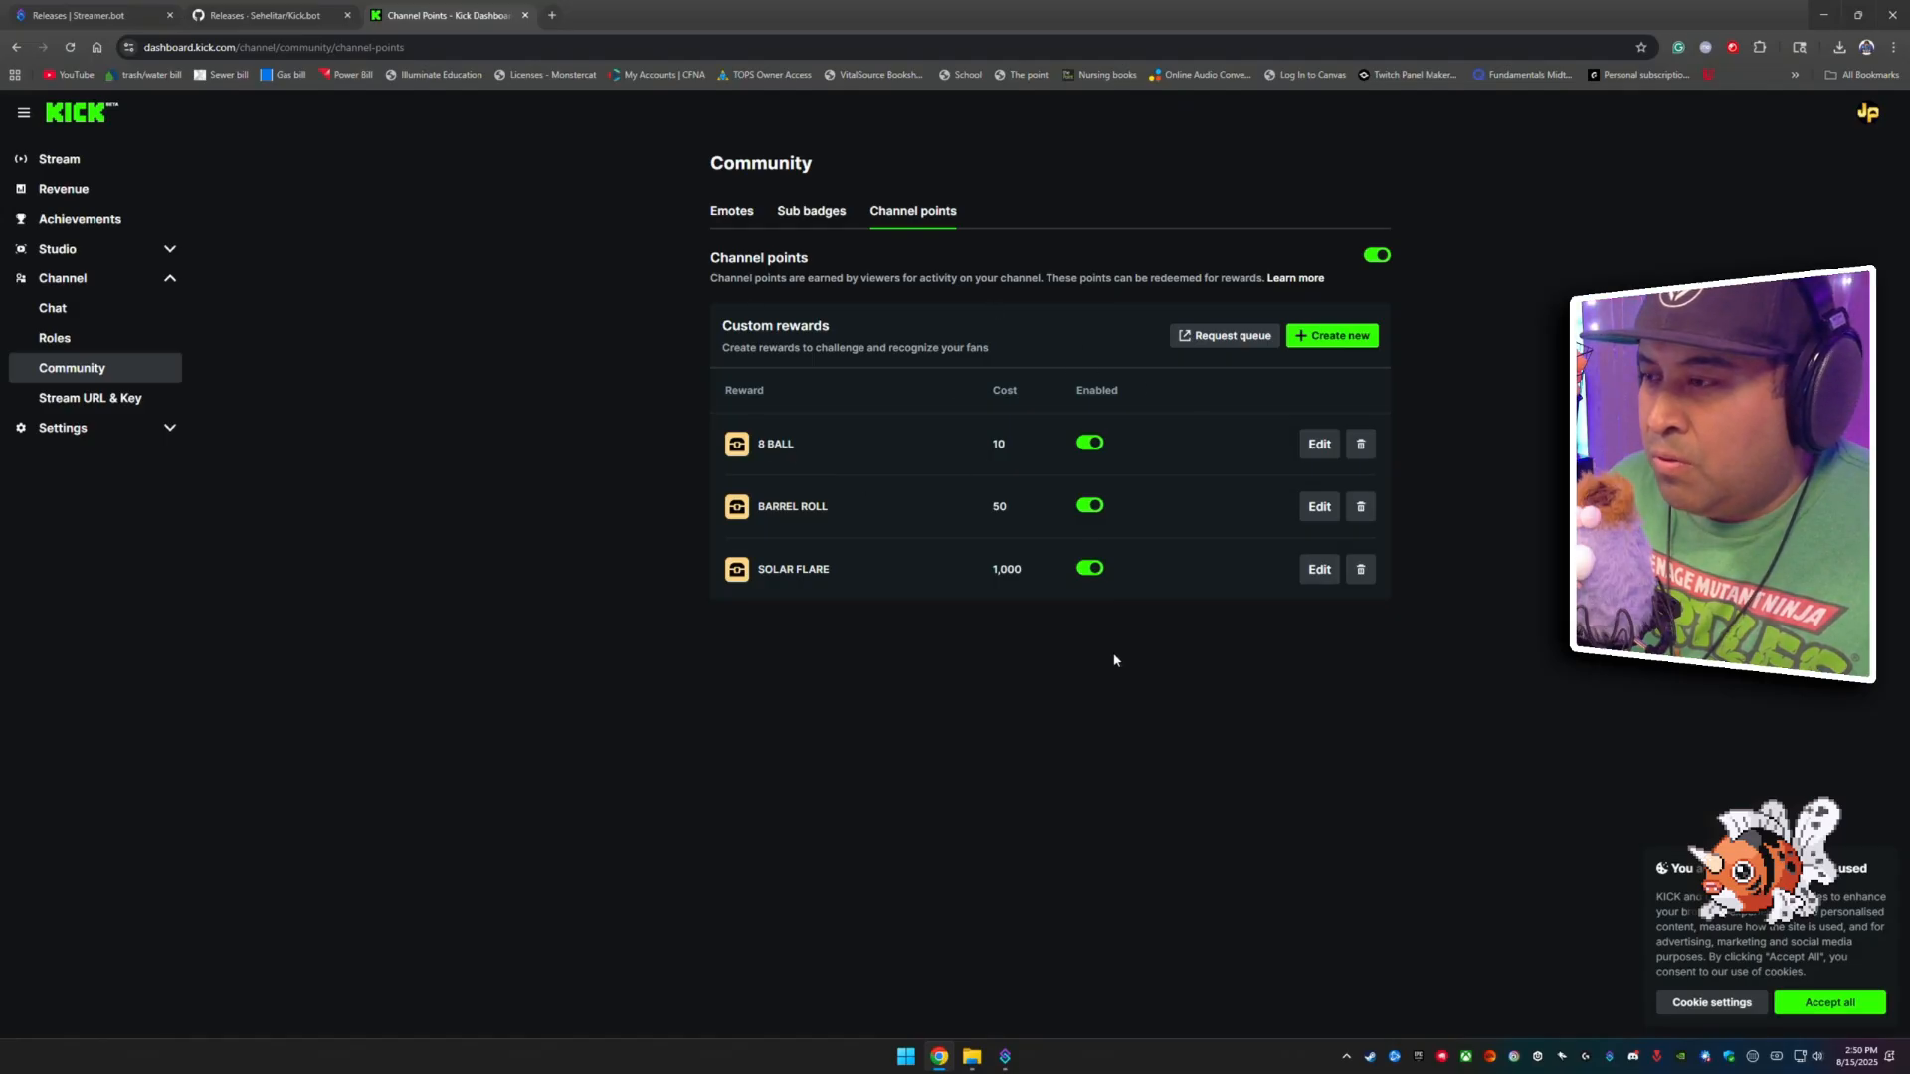
# Open the form for a new custom reward, review its name, description and cost fields, and close it without creating anything.
pyautogui.click(1327, 337)
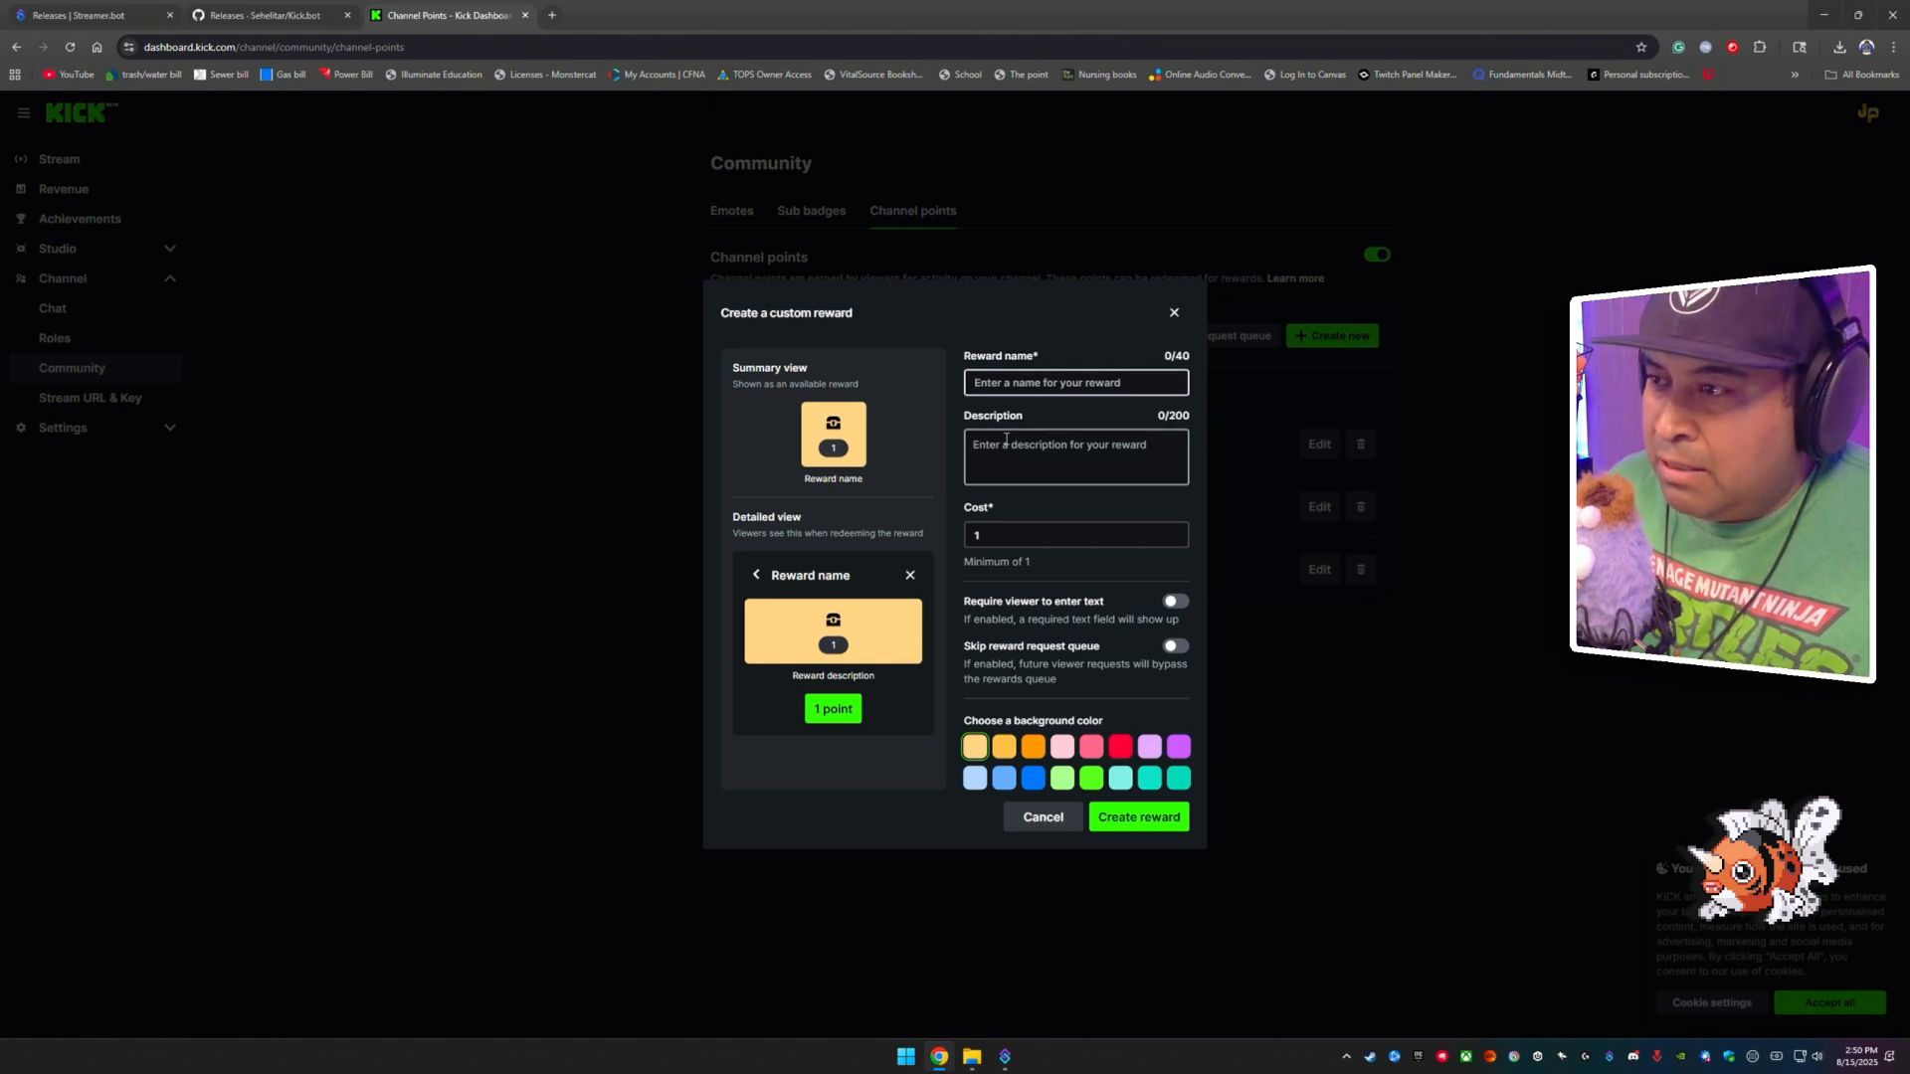
pyautogui.click(1024, 466)
pyautogui.click(1027, 387)
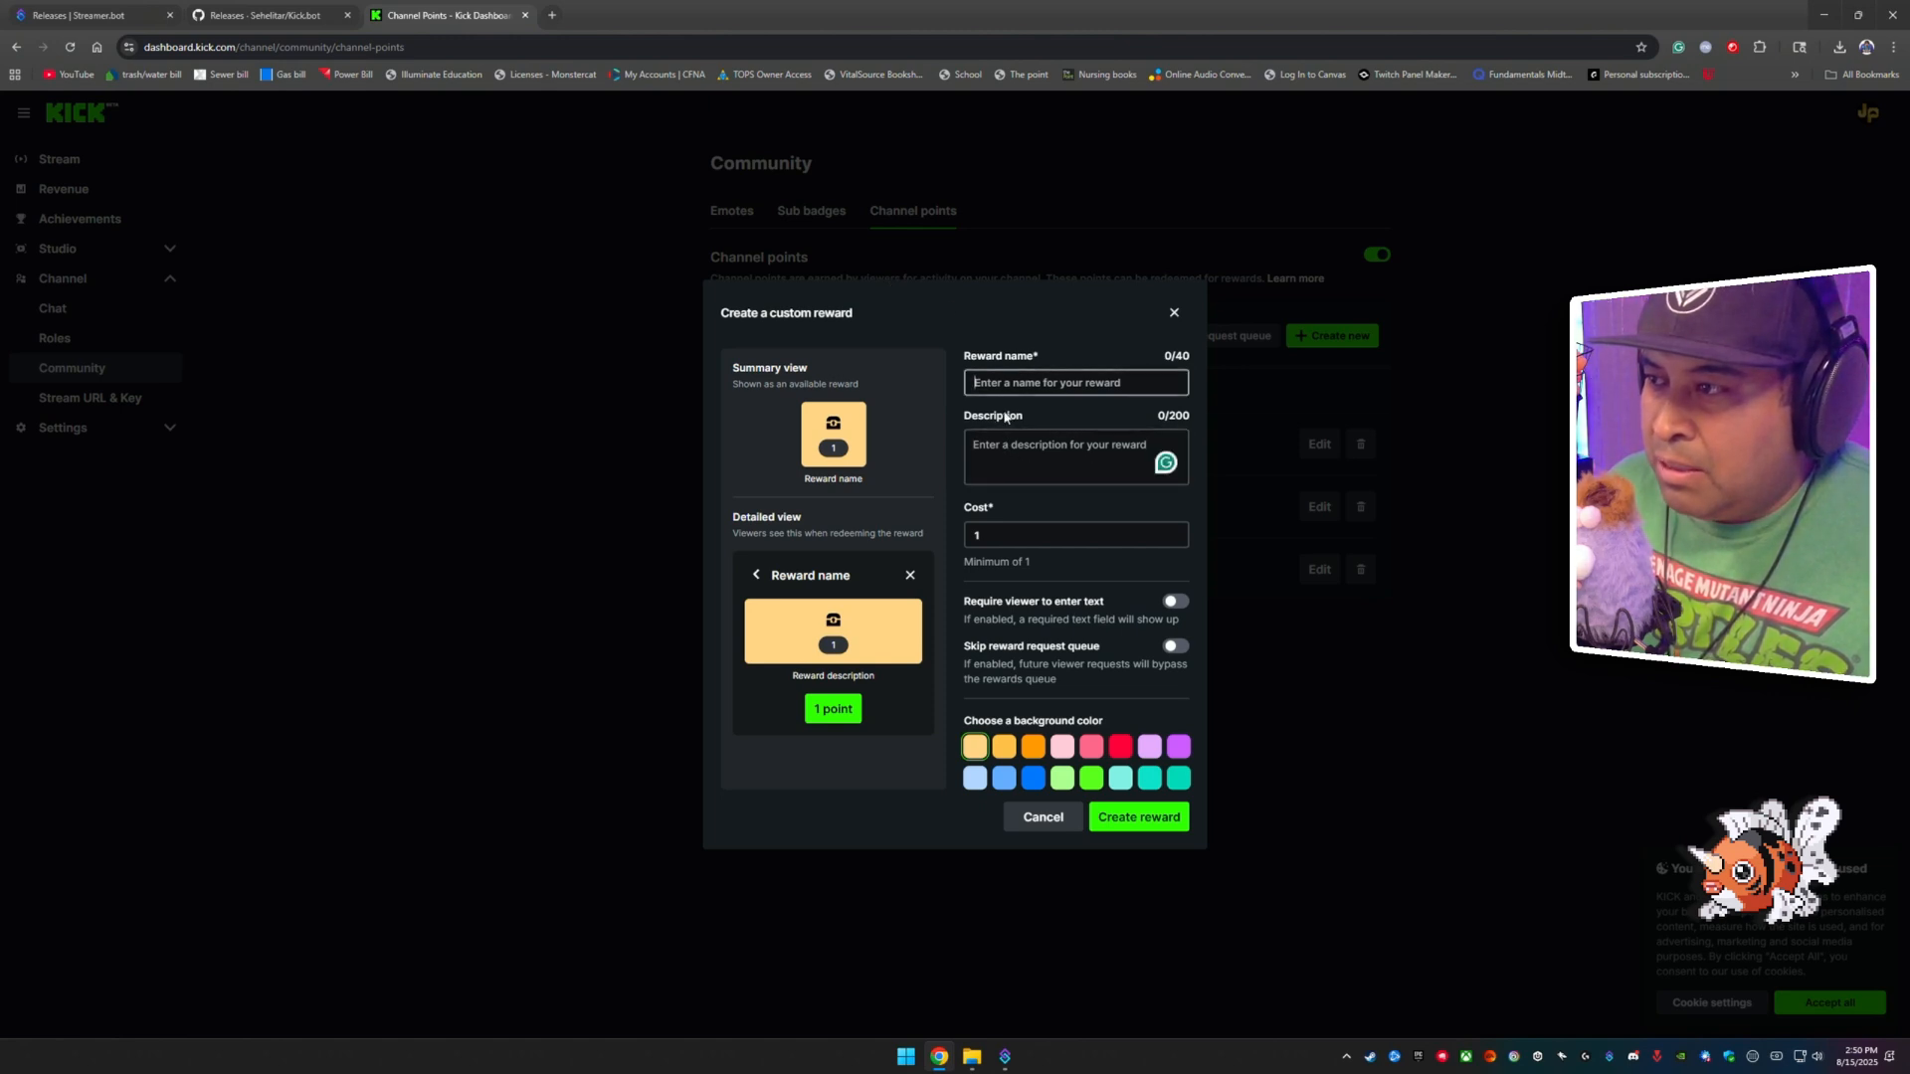
pyautogui.click(1027, 537)
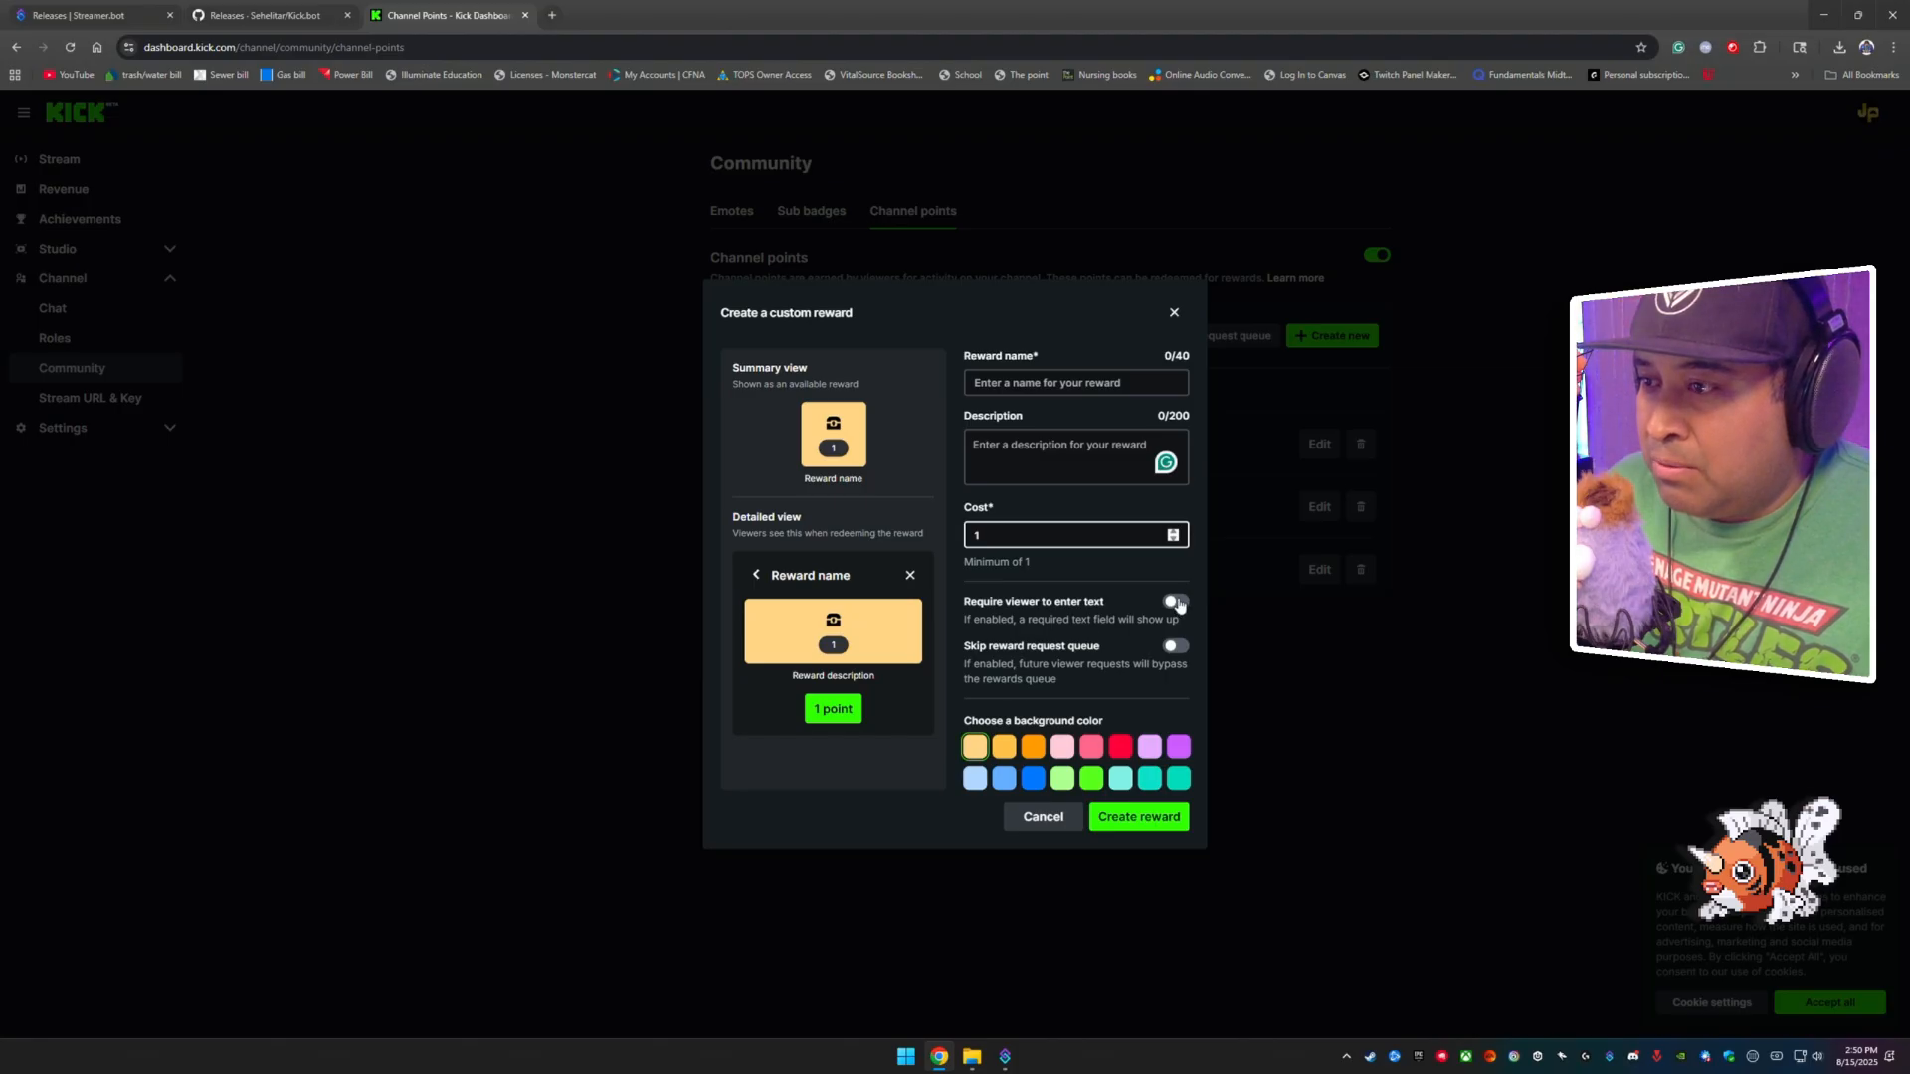
pyautogui.click(1173, 313)
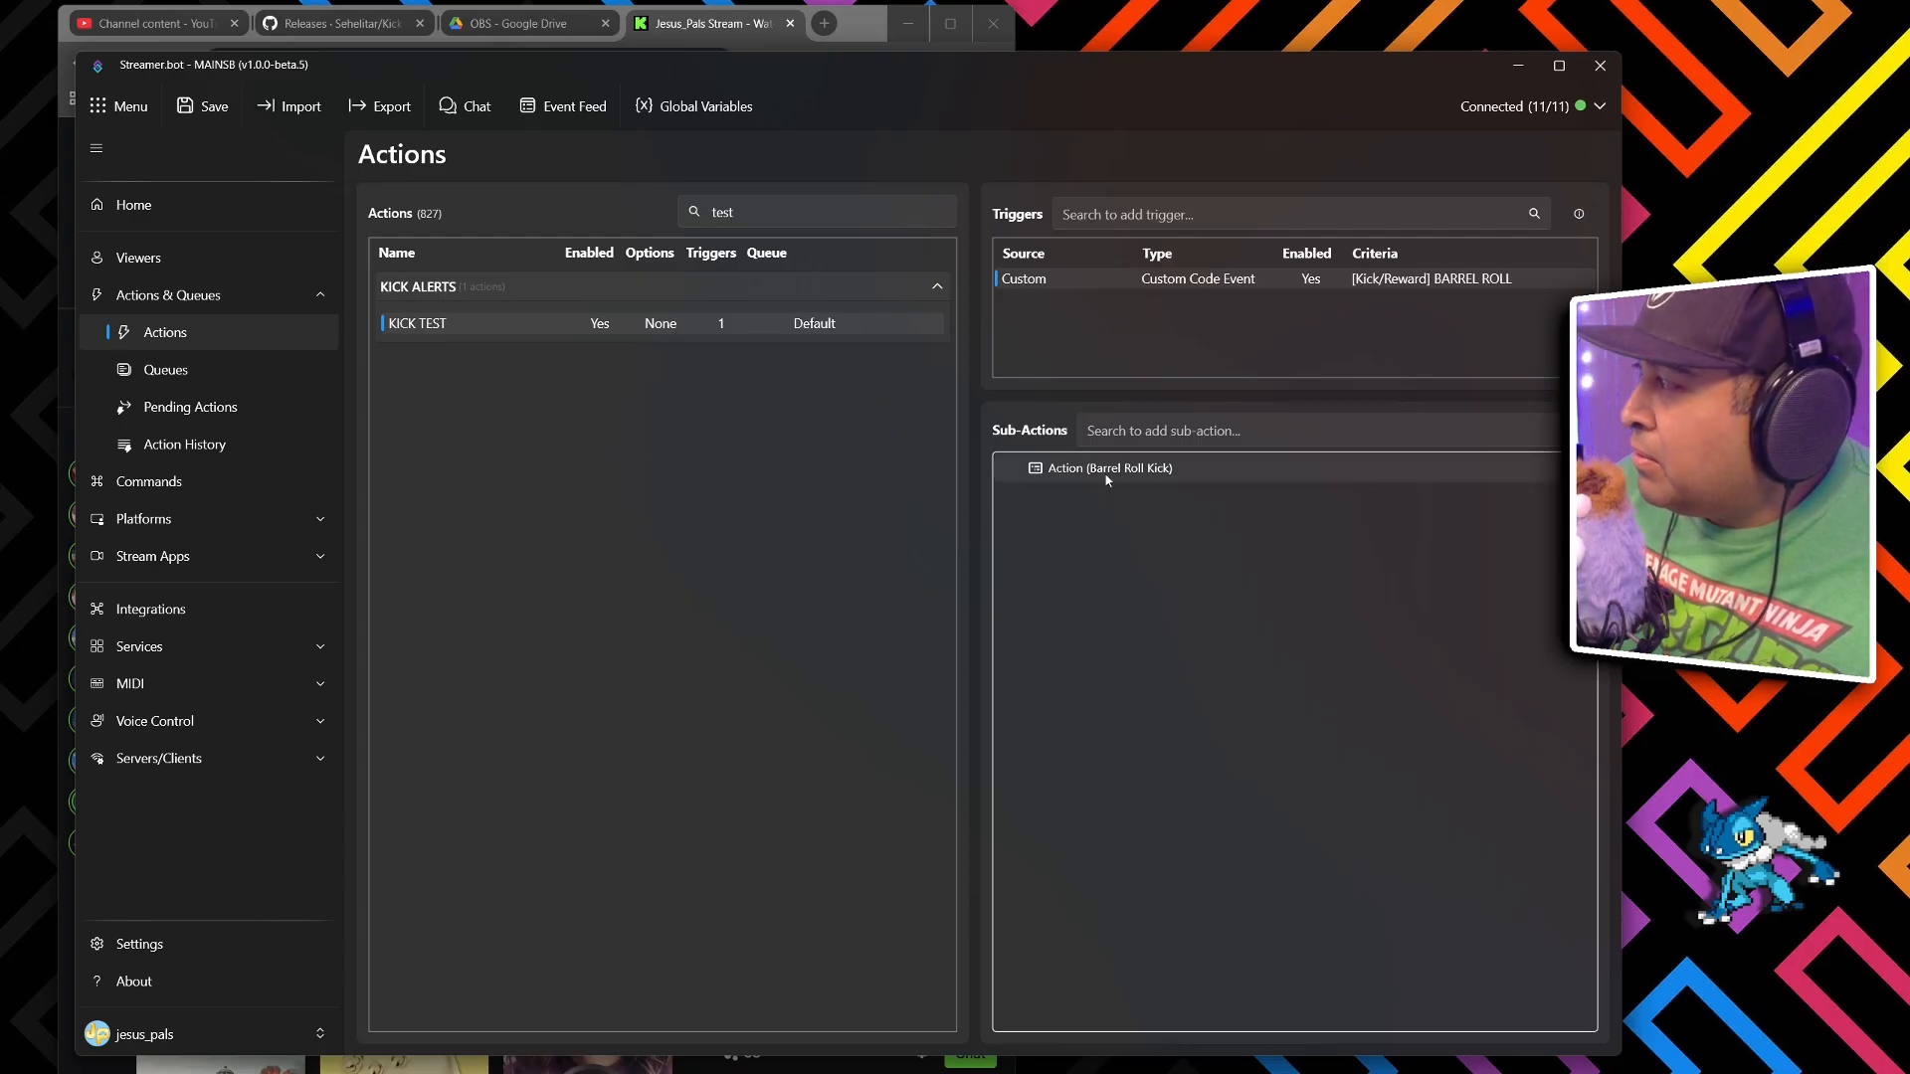
# Look through the custom Kick reward triggers that can be added to the KICK TEST action, then dismiss the list without adding one.
pyautogui.rightClick(1064, 321)
pyautogui.moveTo(1099, 530)
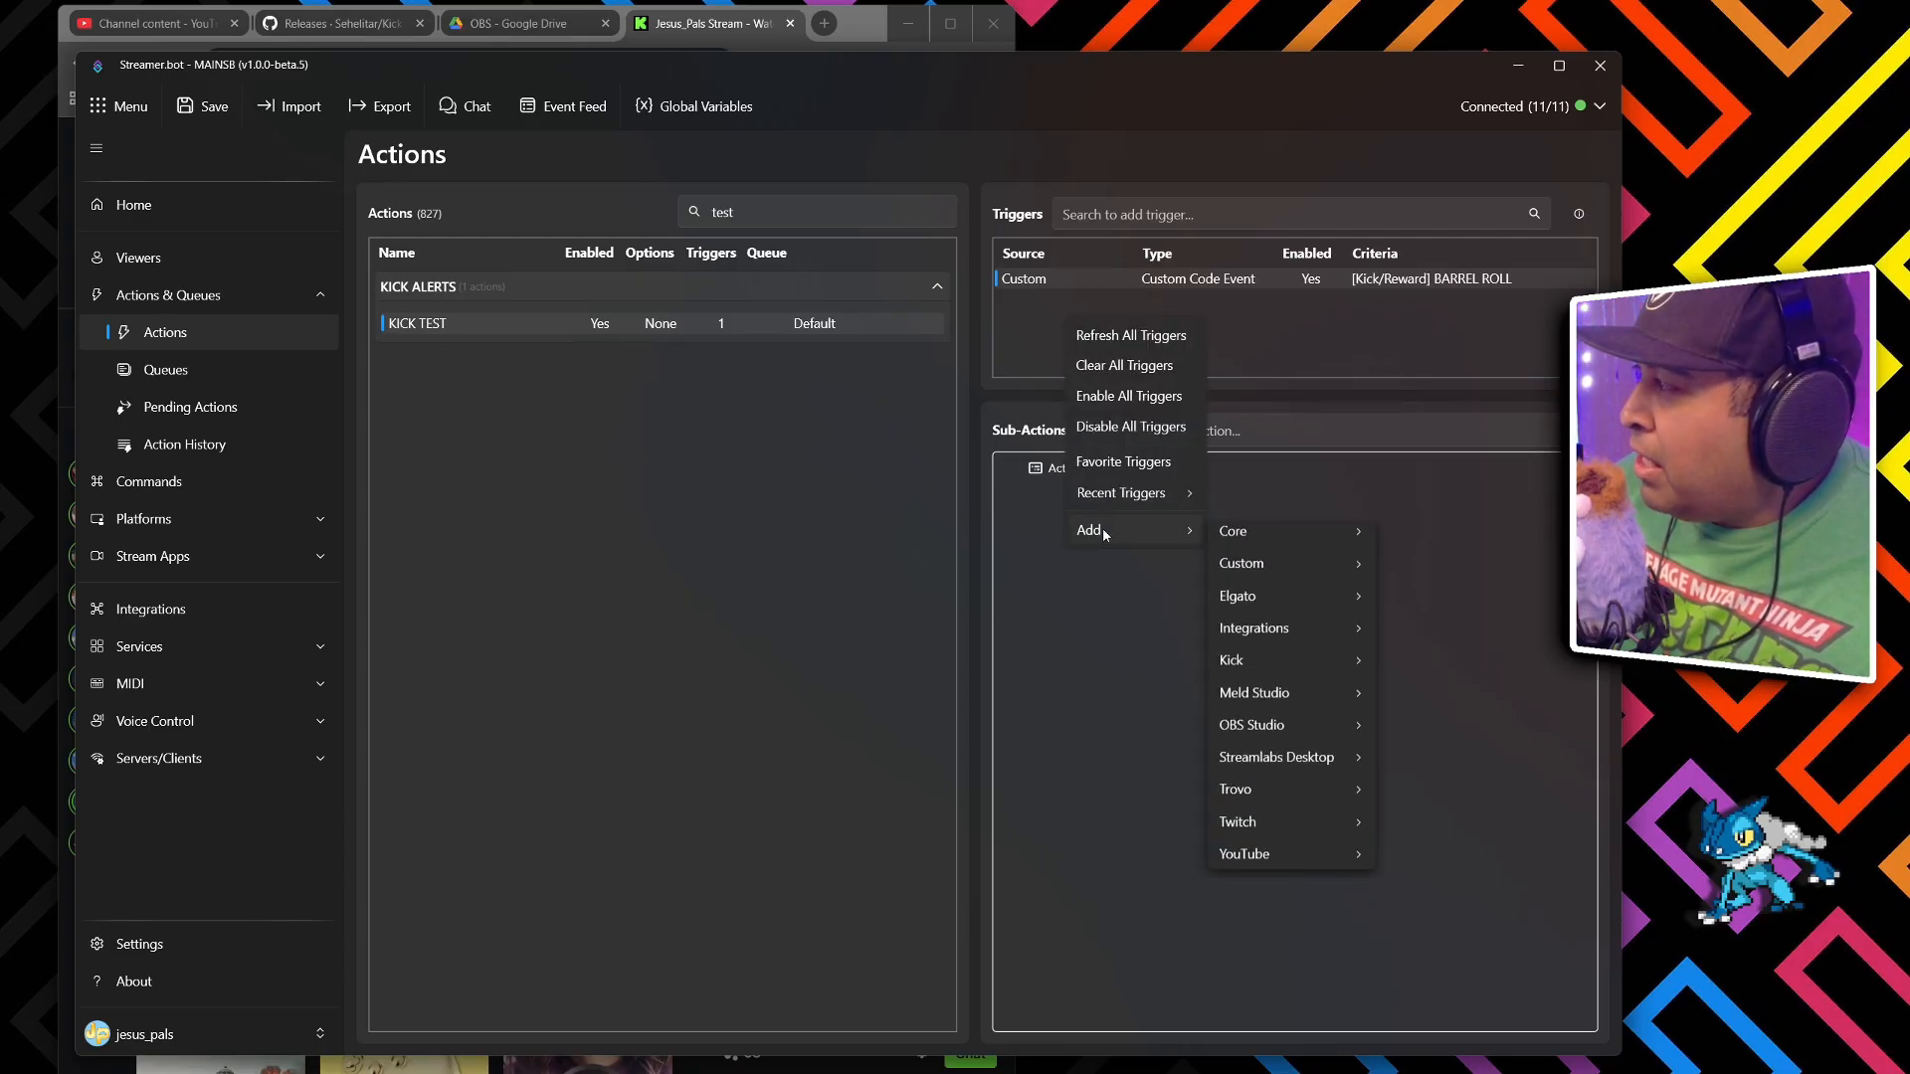
pyautogui.moveTo(1267, 573)
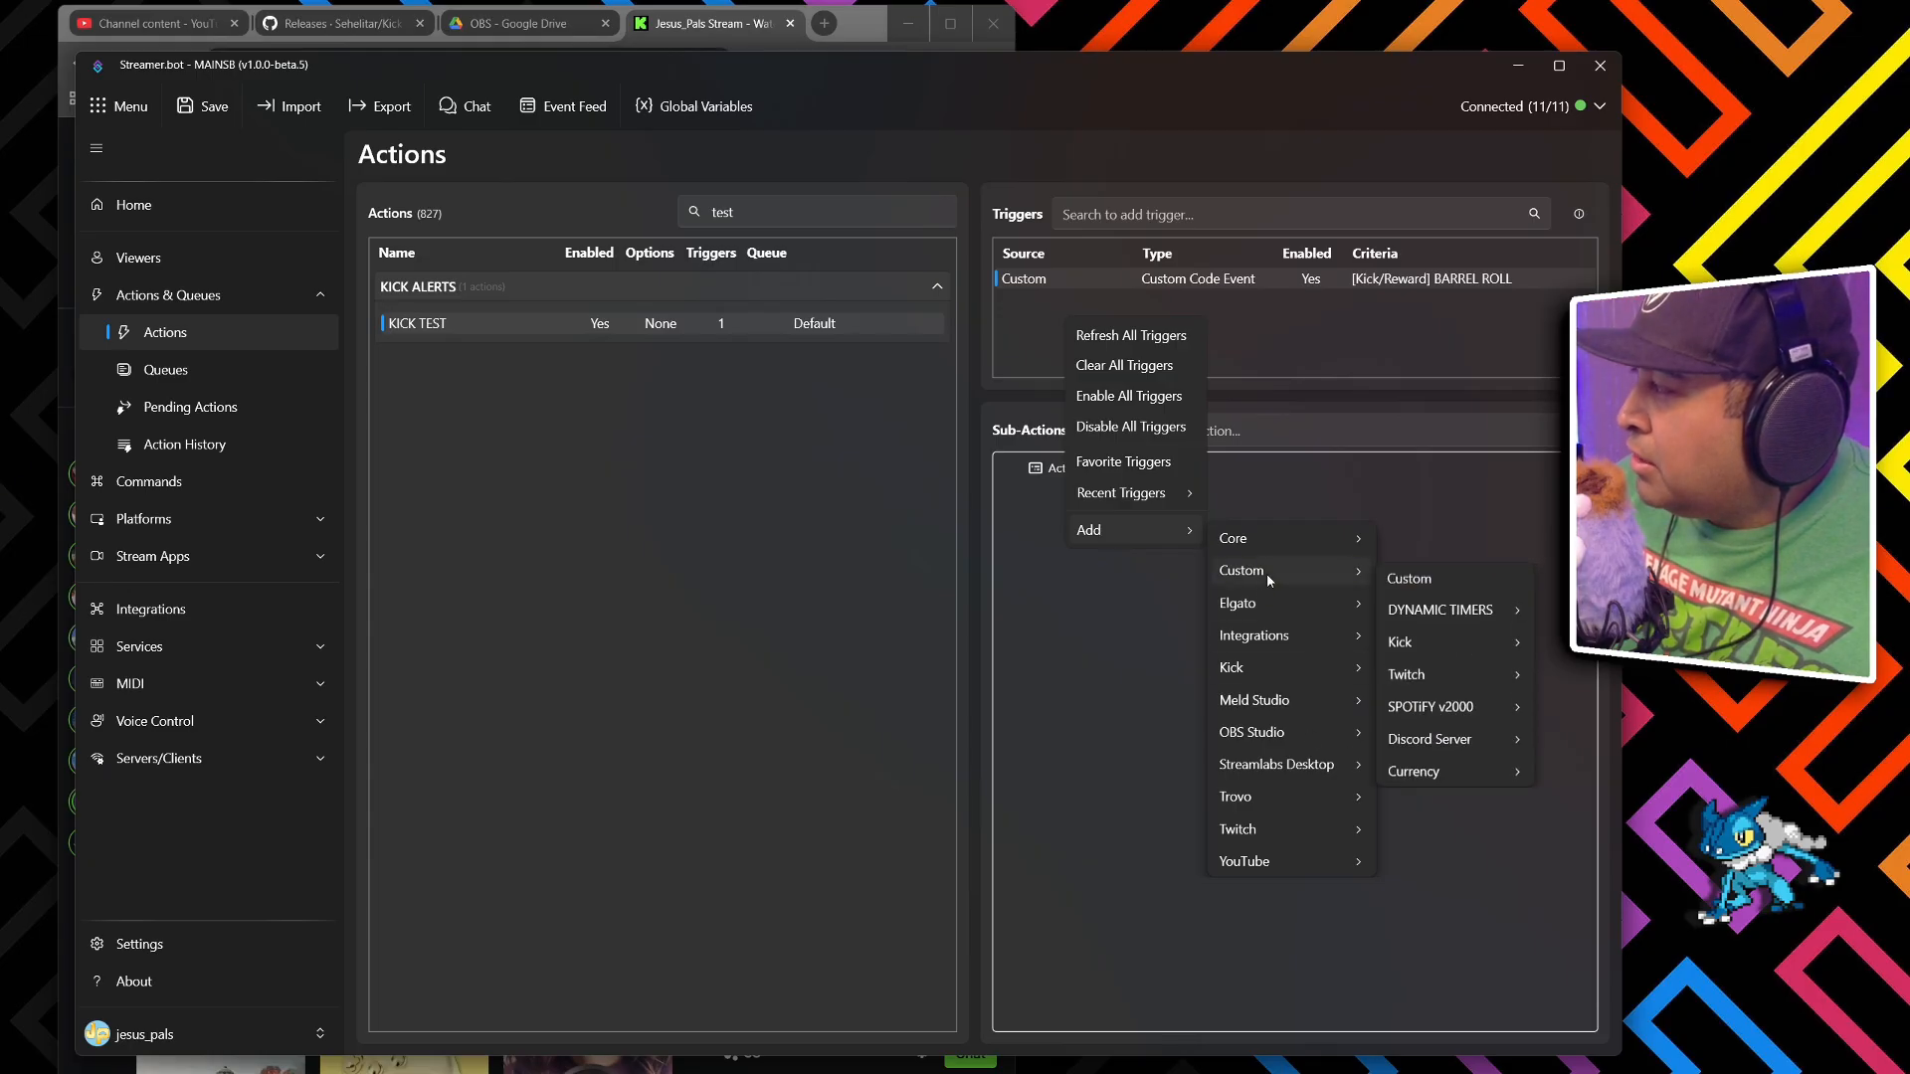
pyautogui.moveTo(1435, 647)
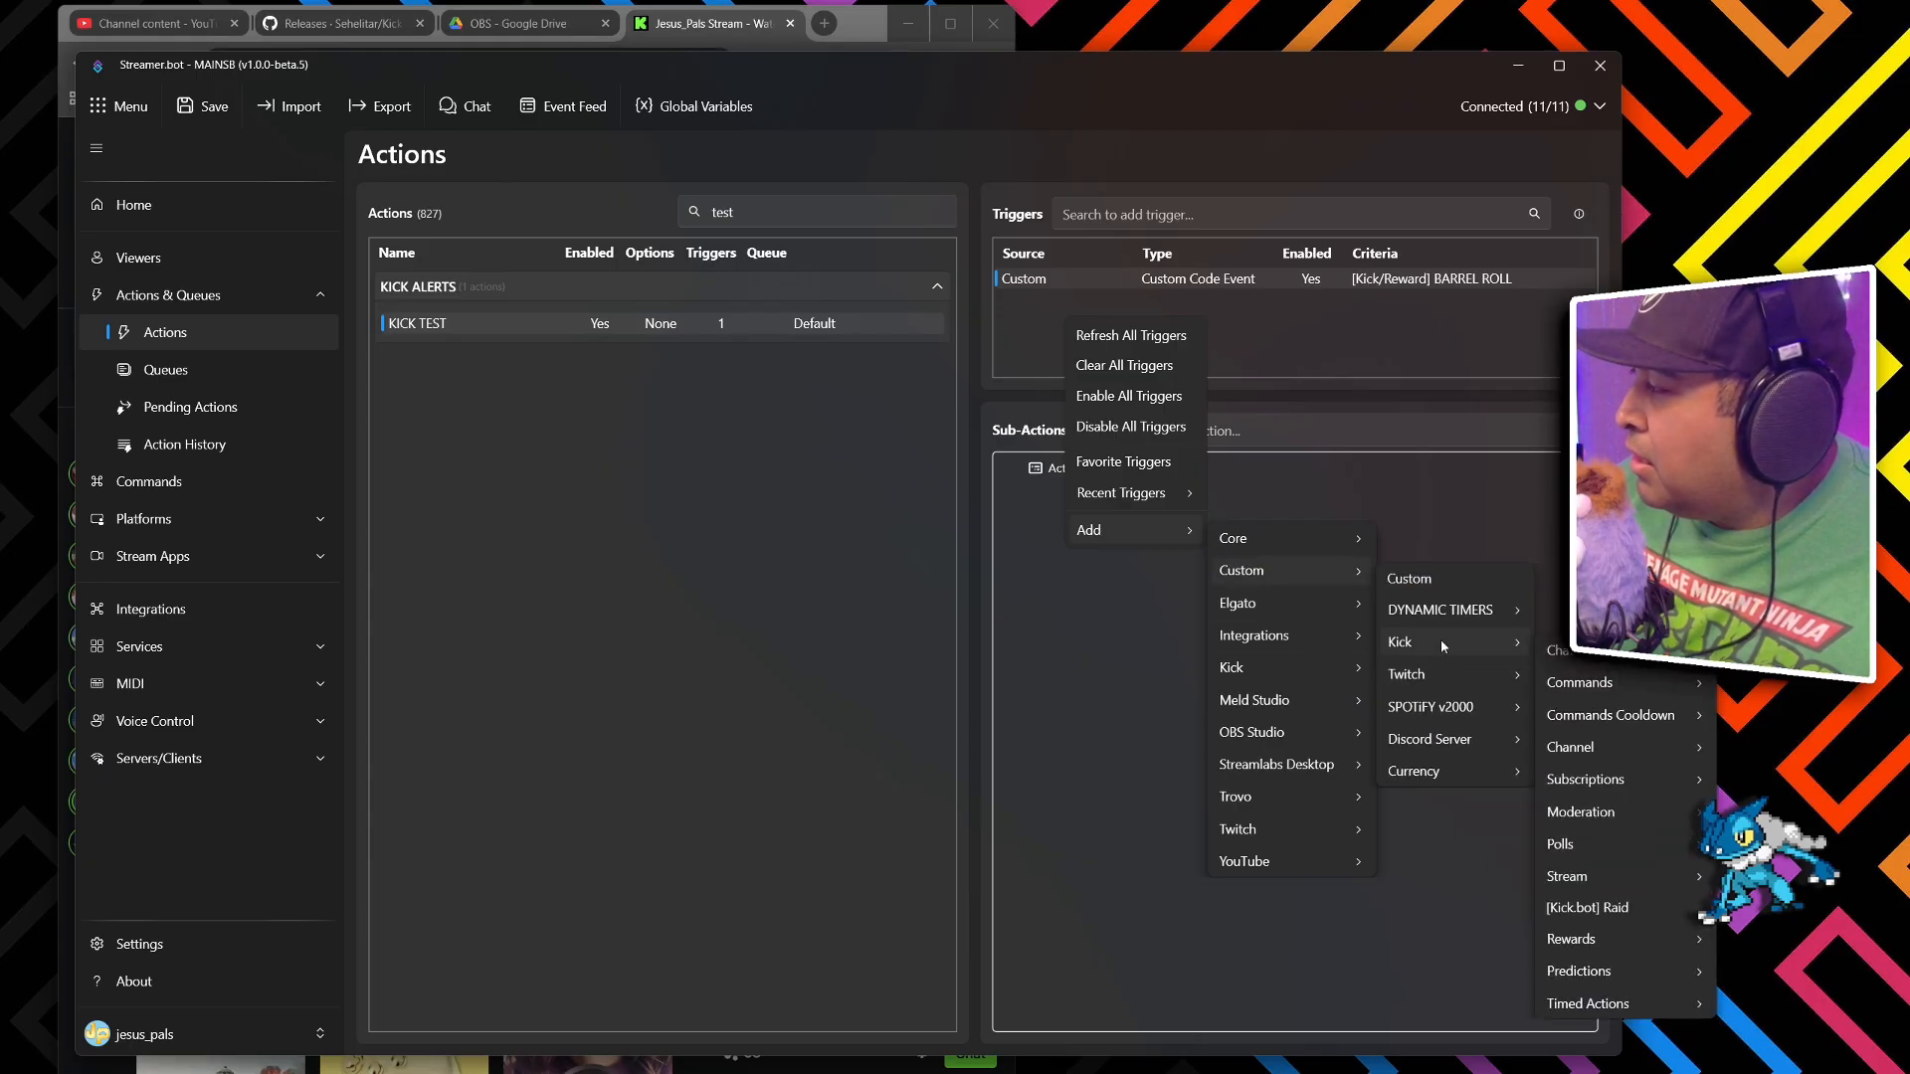
pyautogui.moveTo(1563, 948)
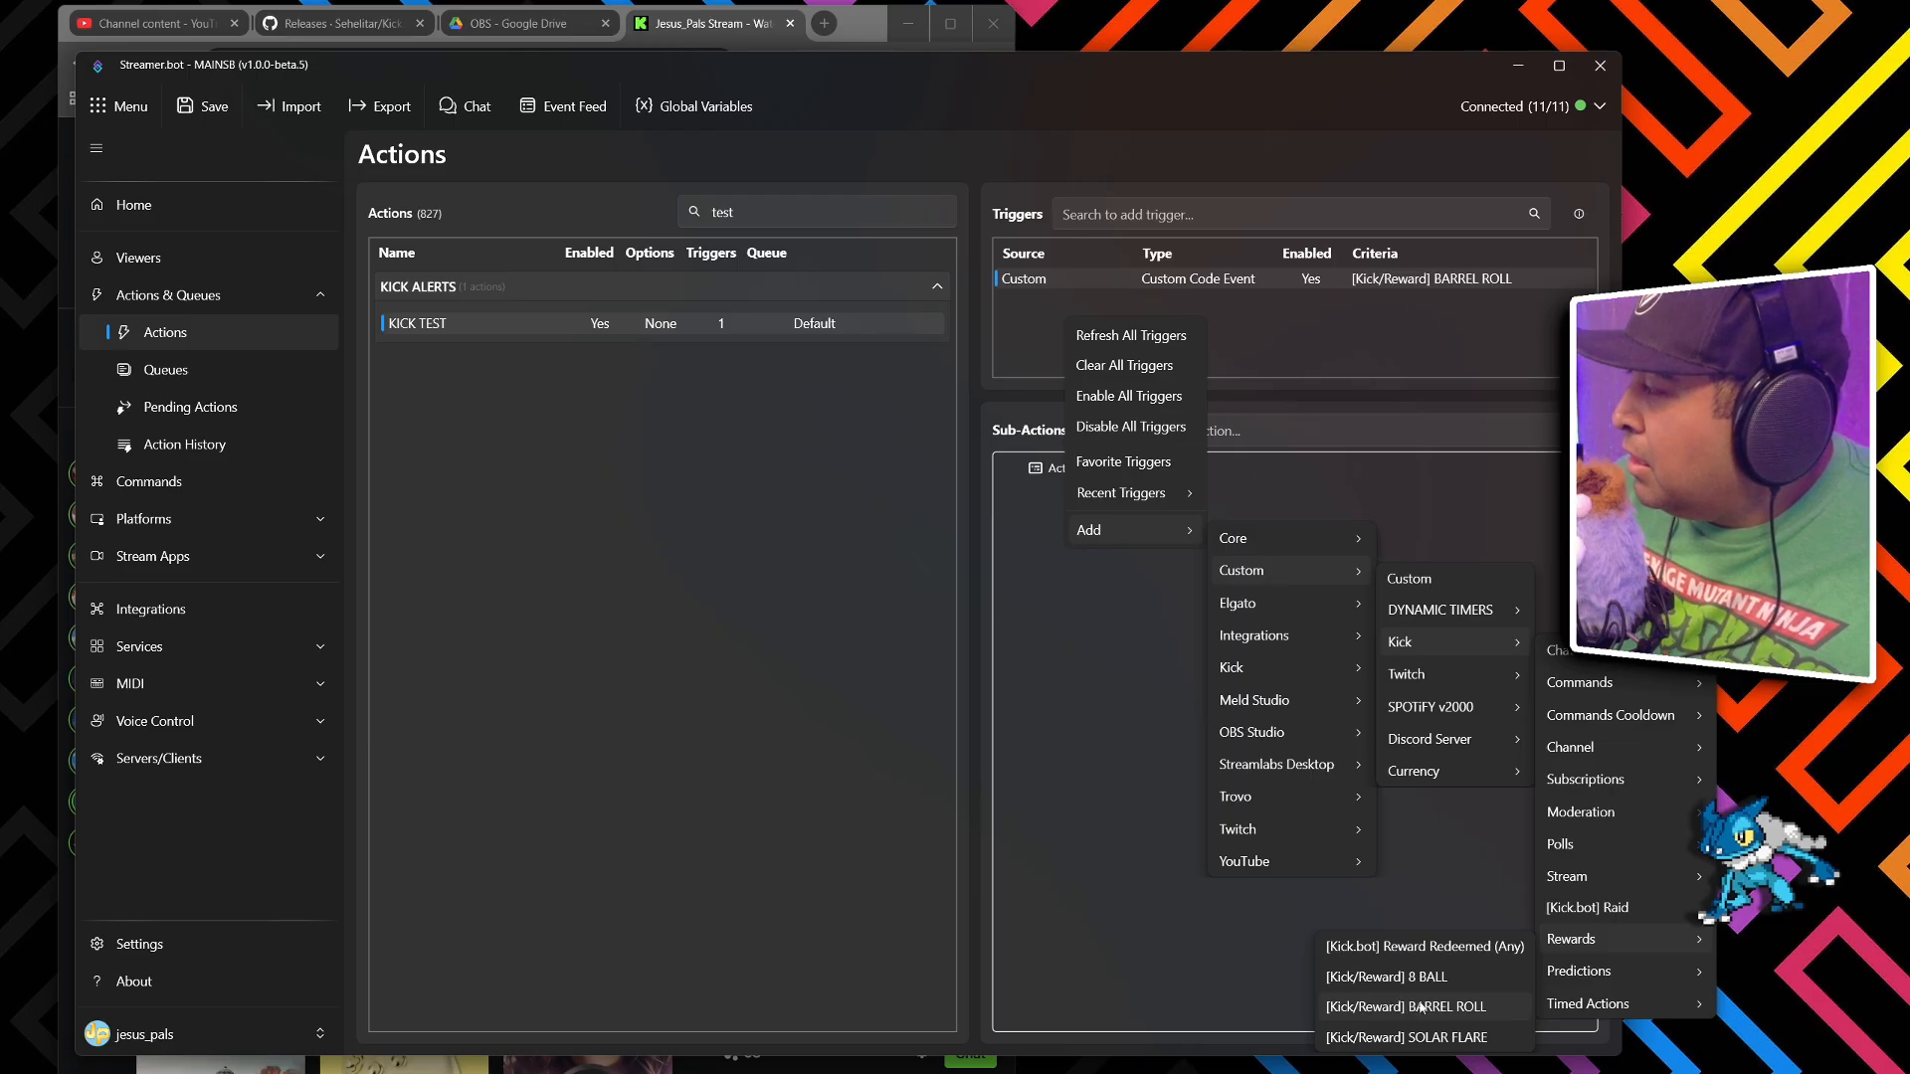
pyautogui.click(1388, 323)
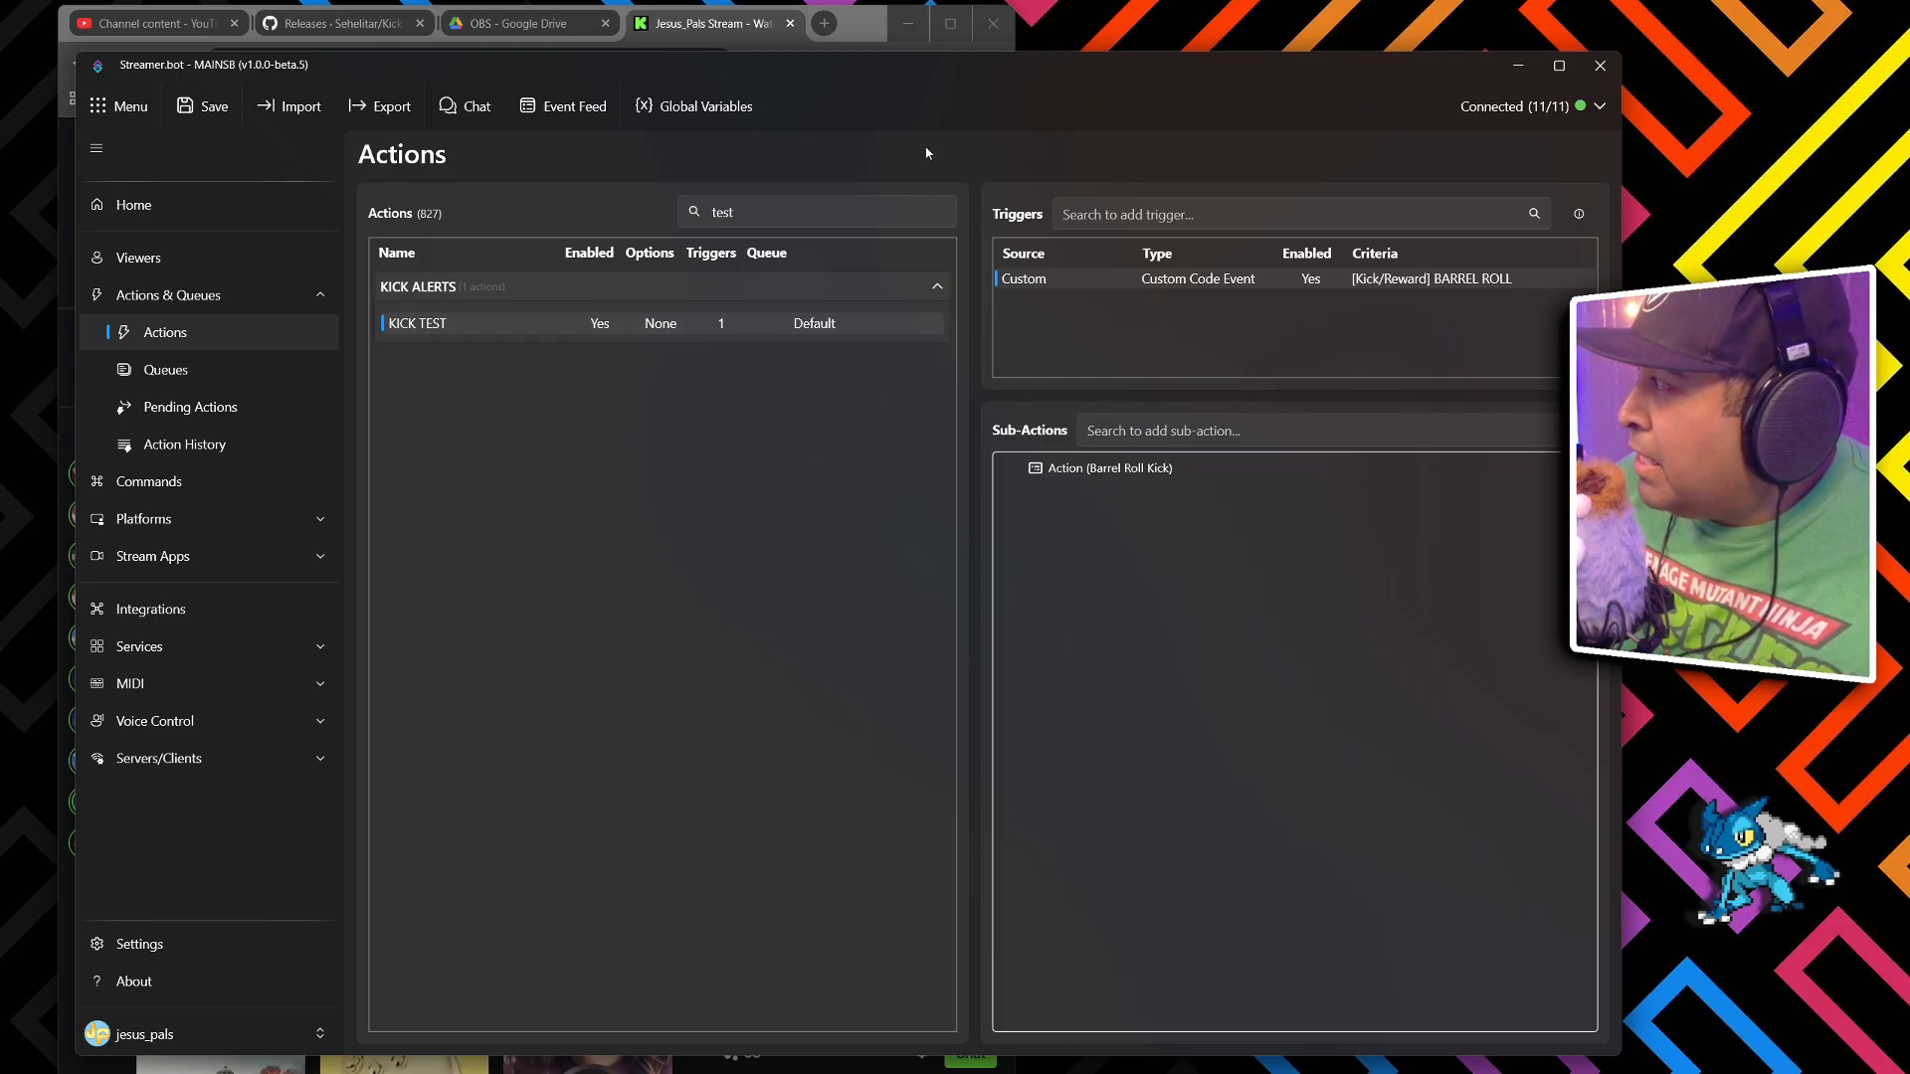
# Test the KICK TEST action's BARREL ROLL trigger, then switch to the Kick channel page and redeem the BARREL ROLL reward.
pyautogui.rightClick(1167, 288)
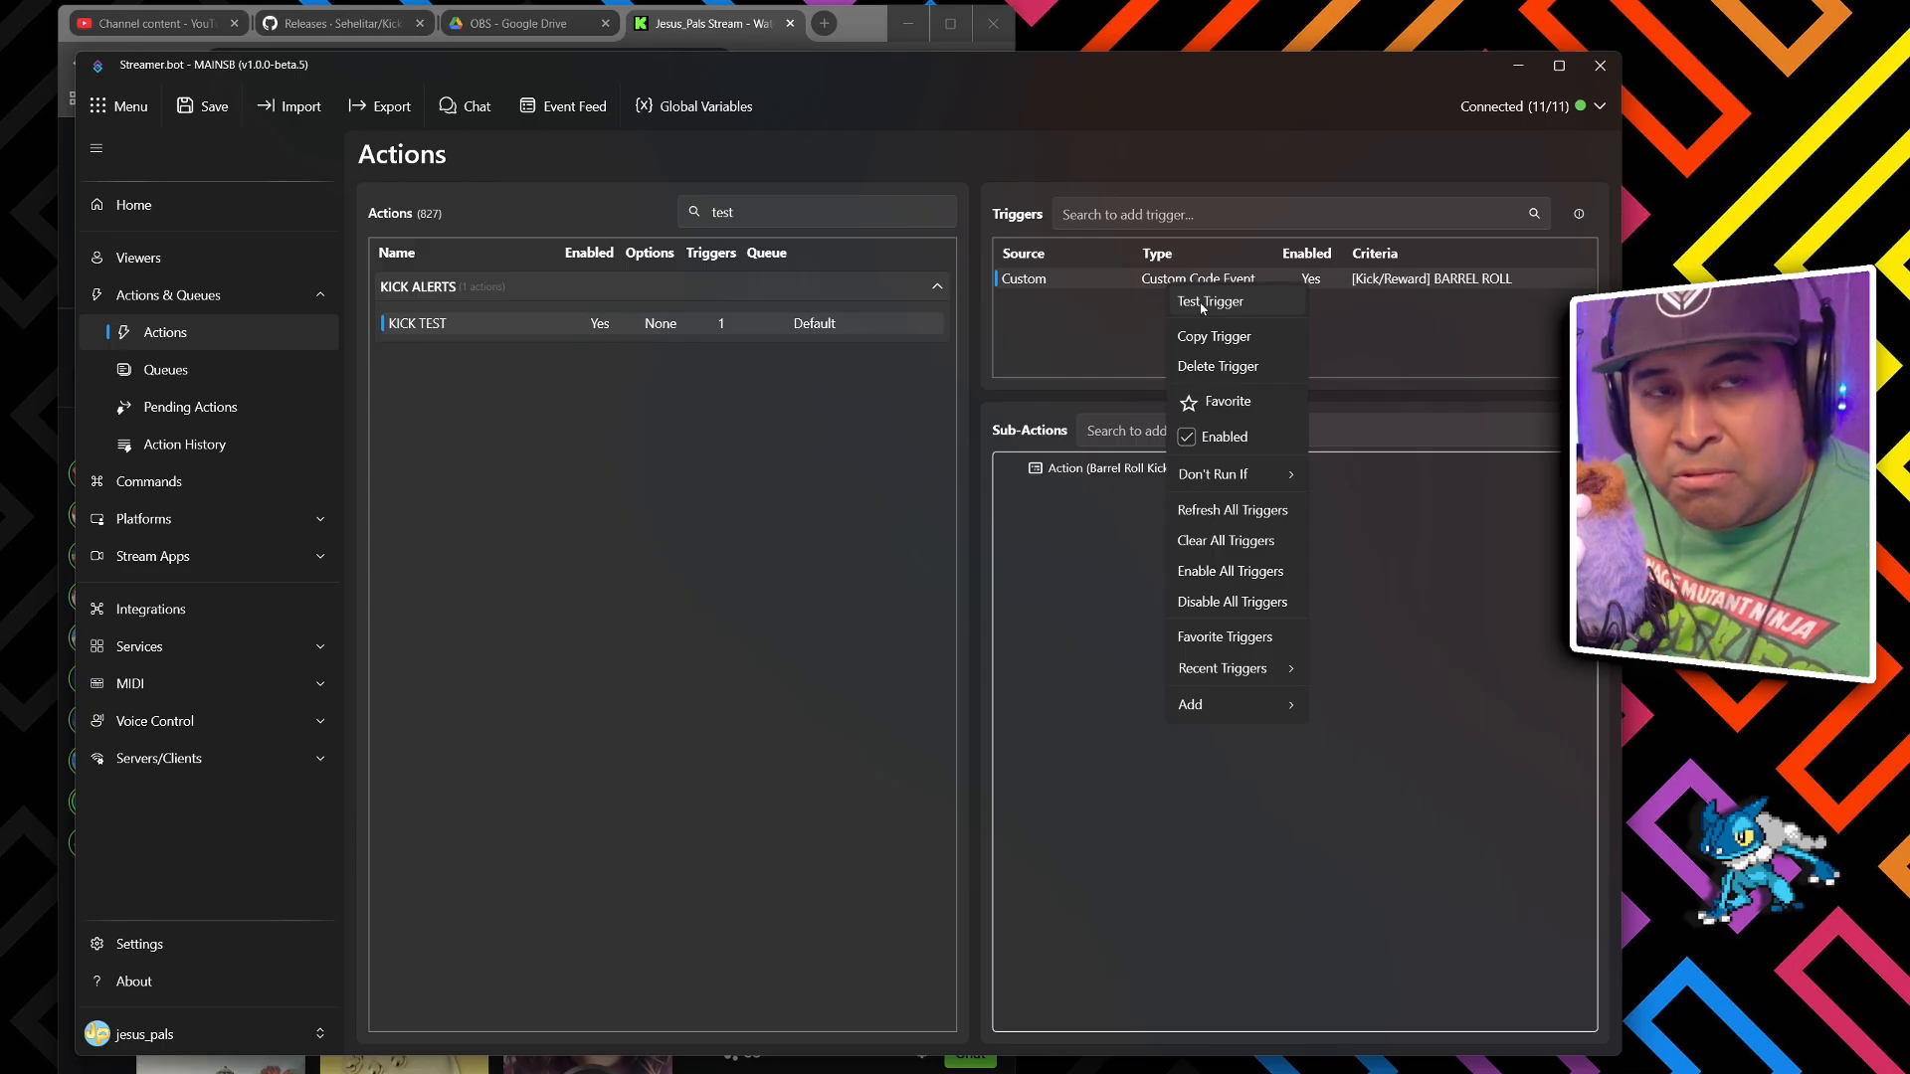
pyautogui.click(1201, 302)
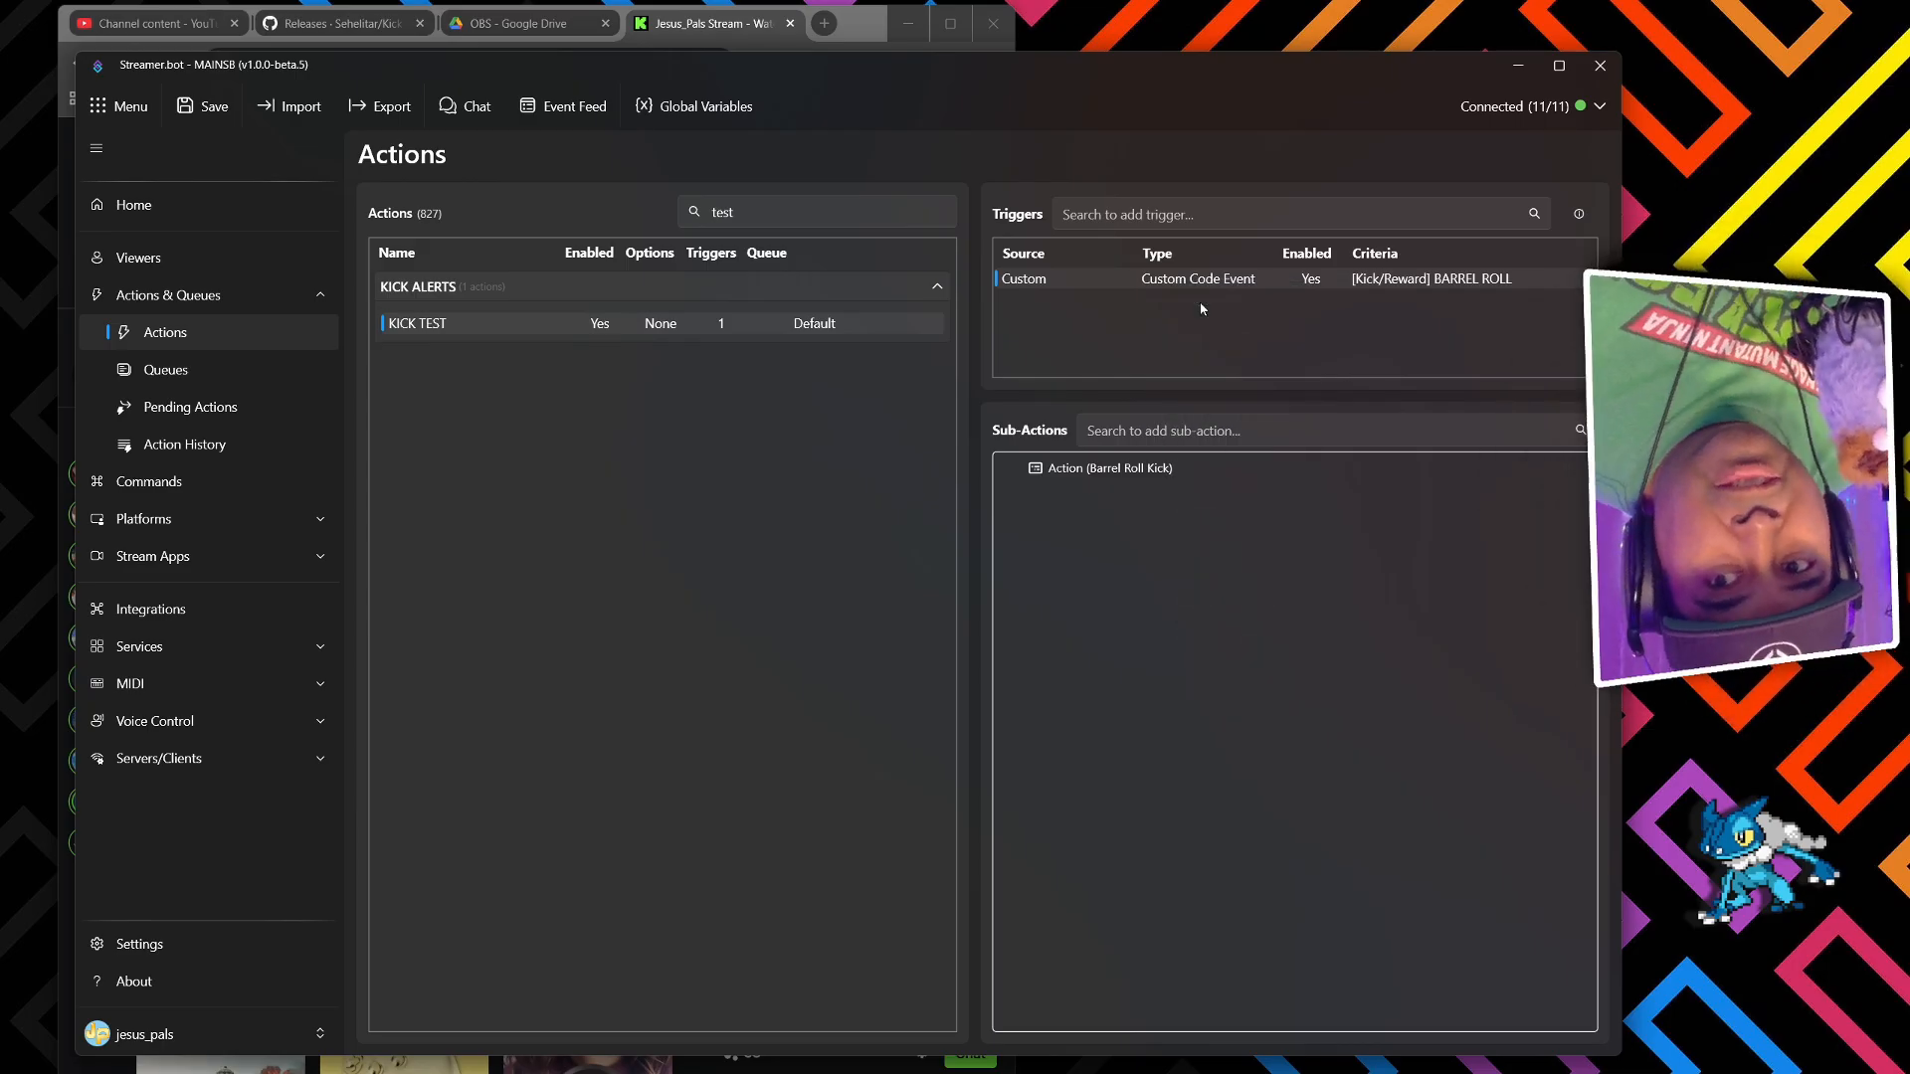
pyautogui.click(703, 27)
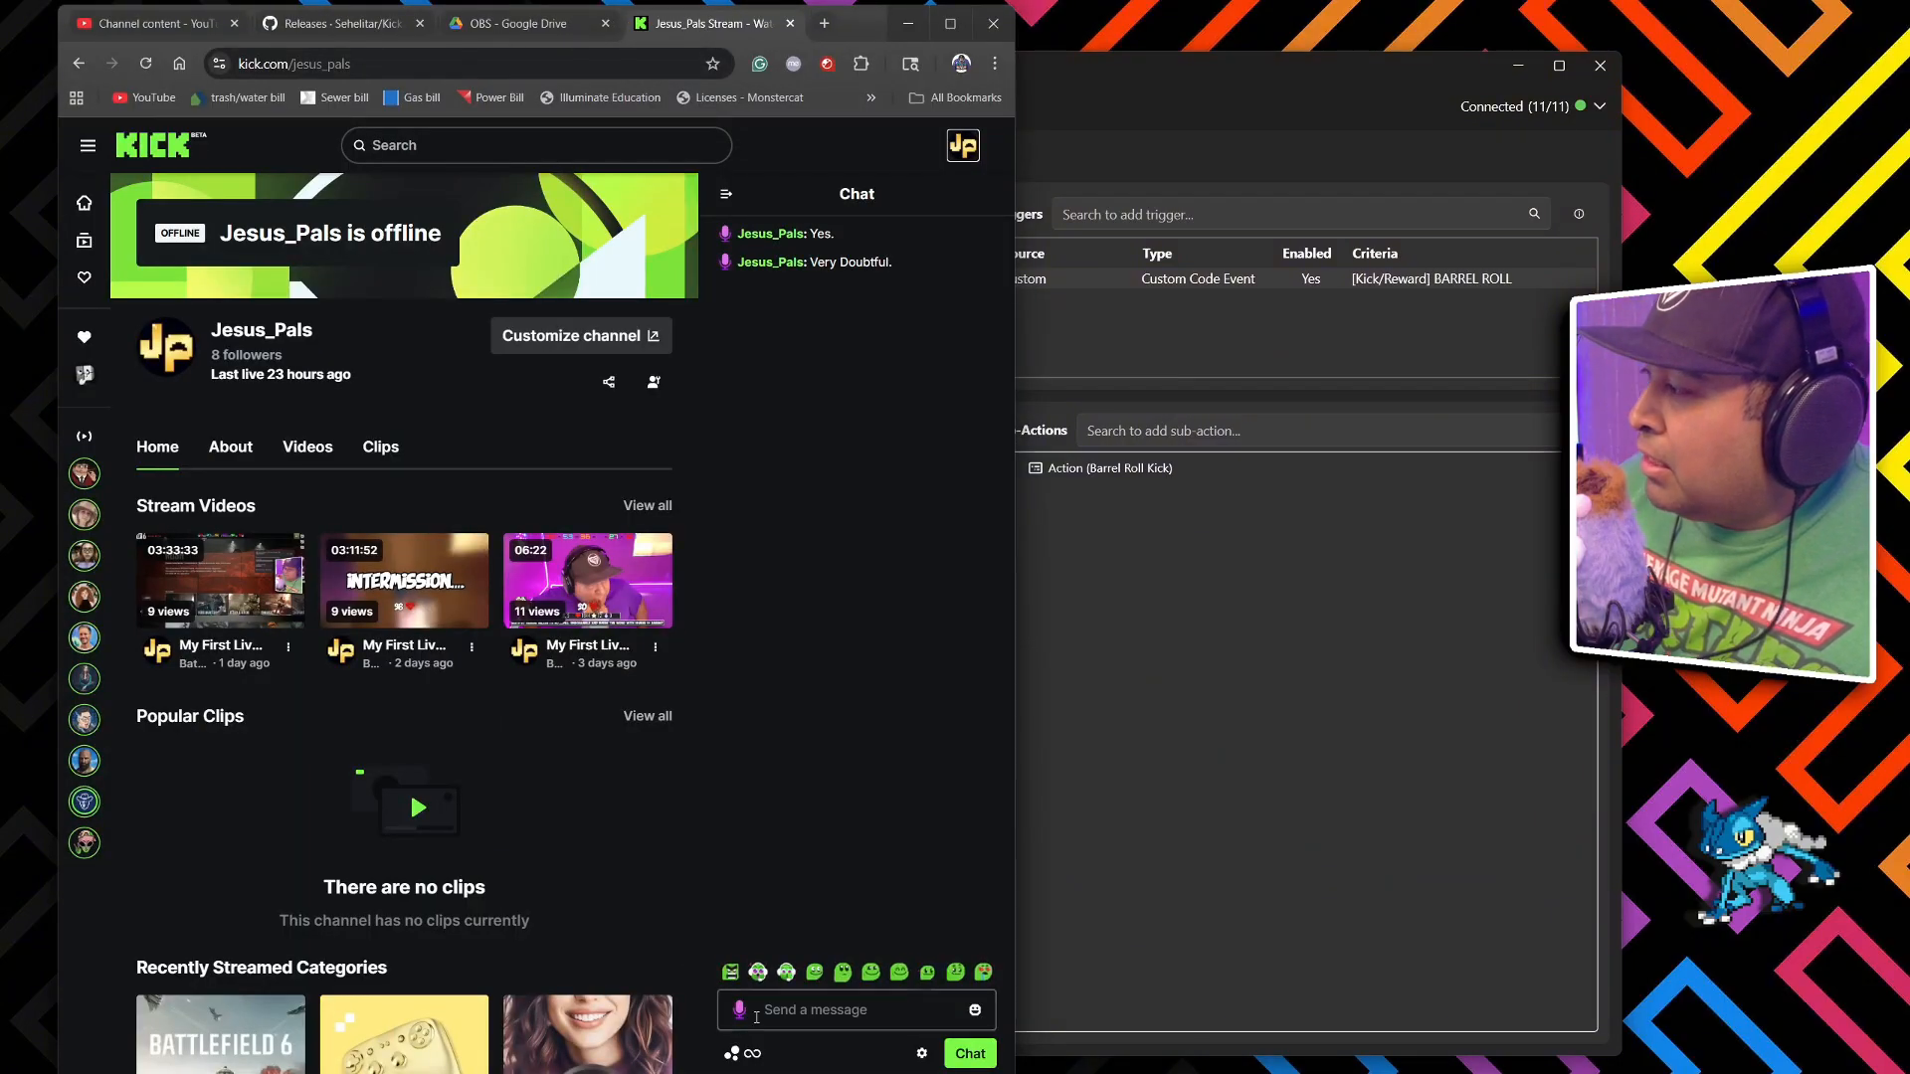
pyautogui.click(754, 1051)
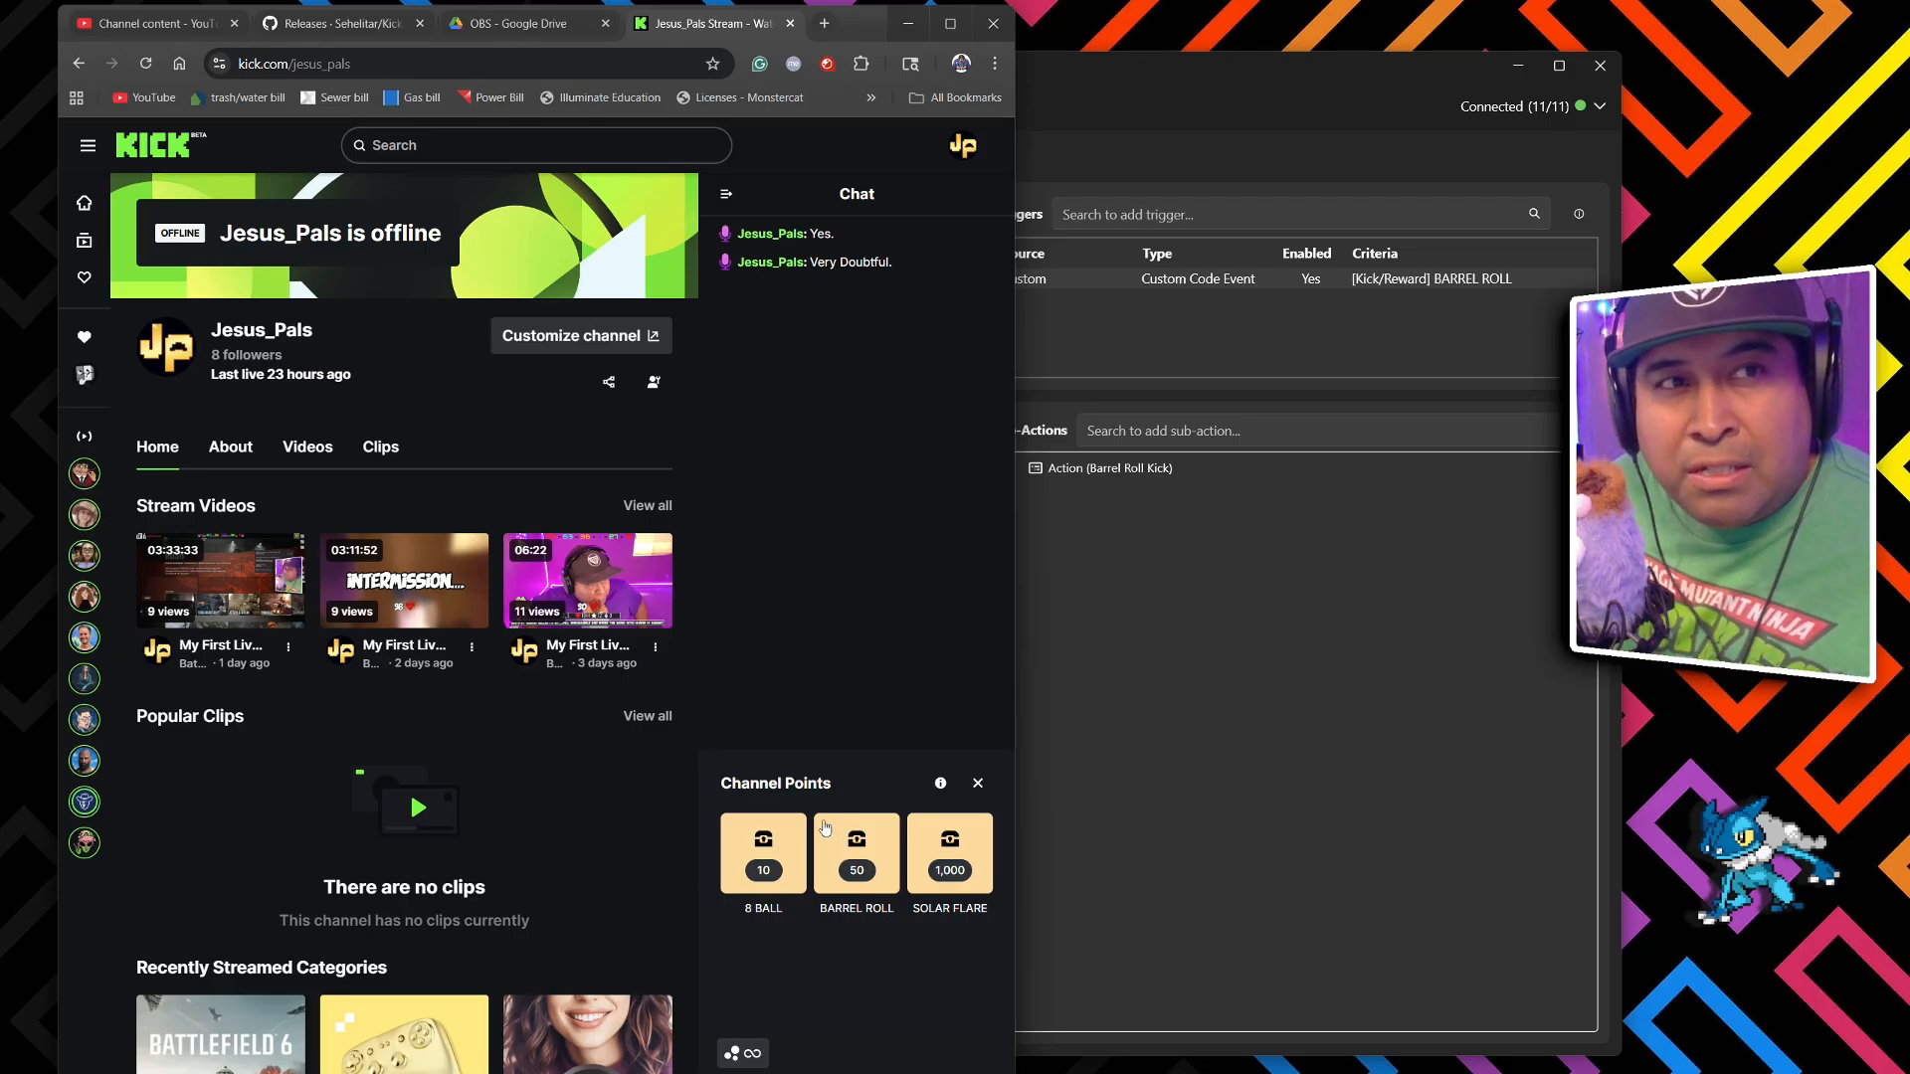
pyautogui.click(860, 867)
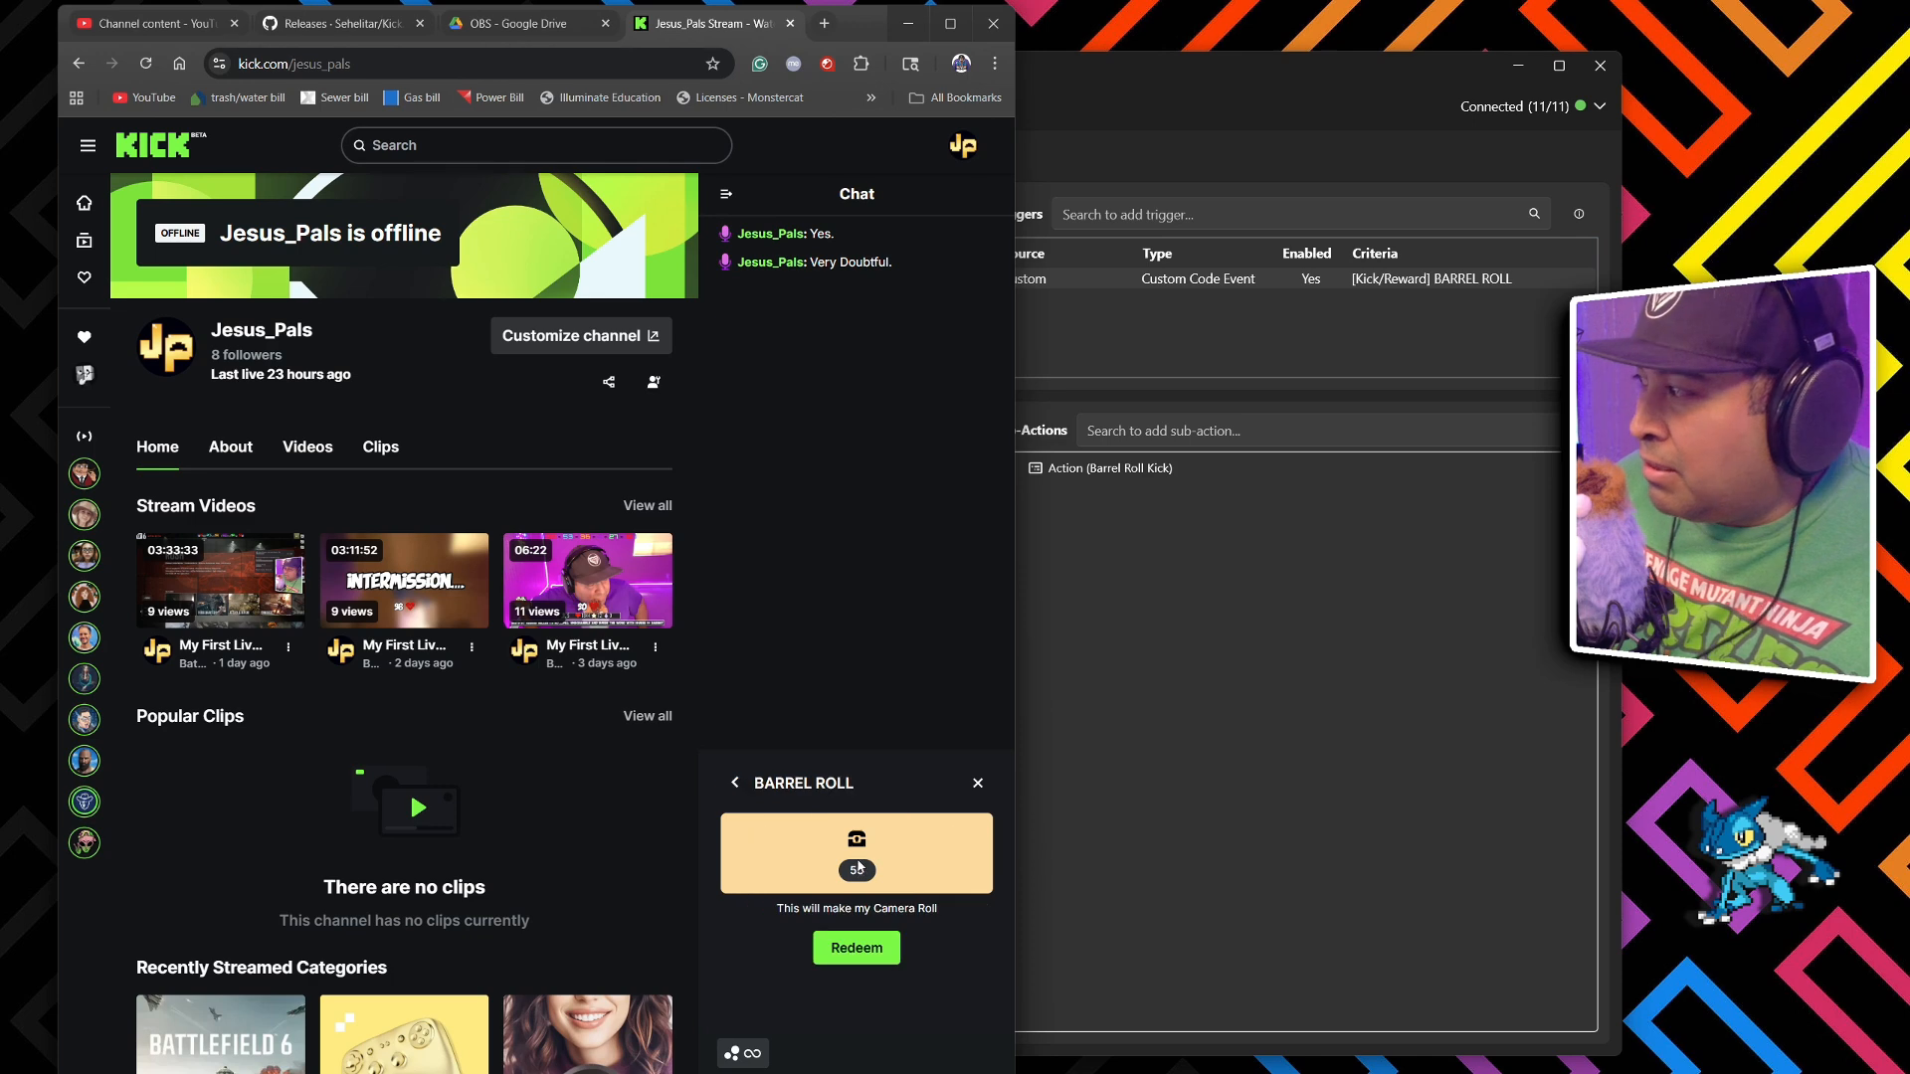
pyautogui.click(858, 950)
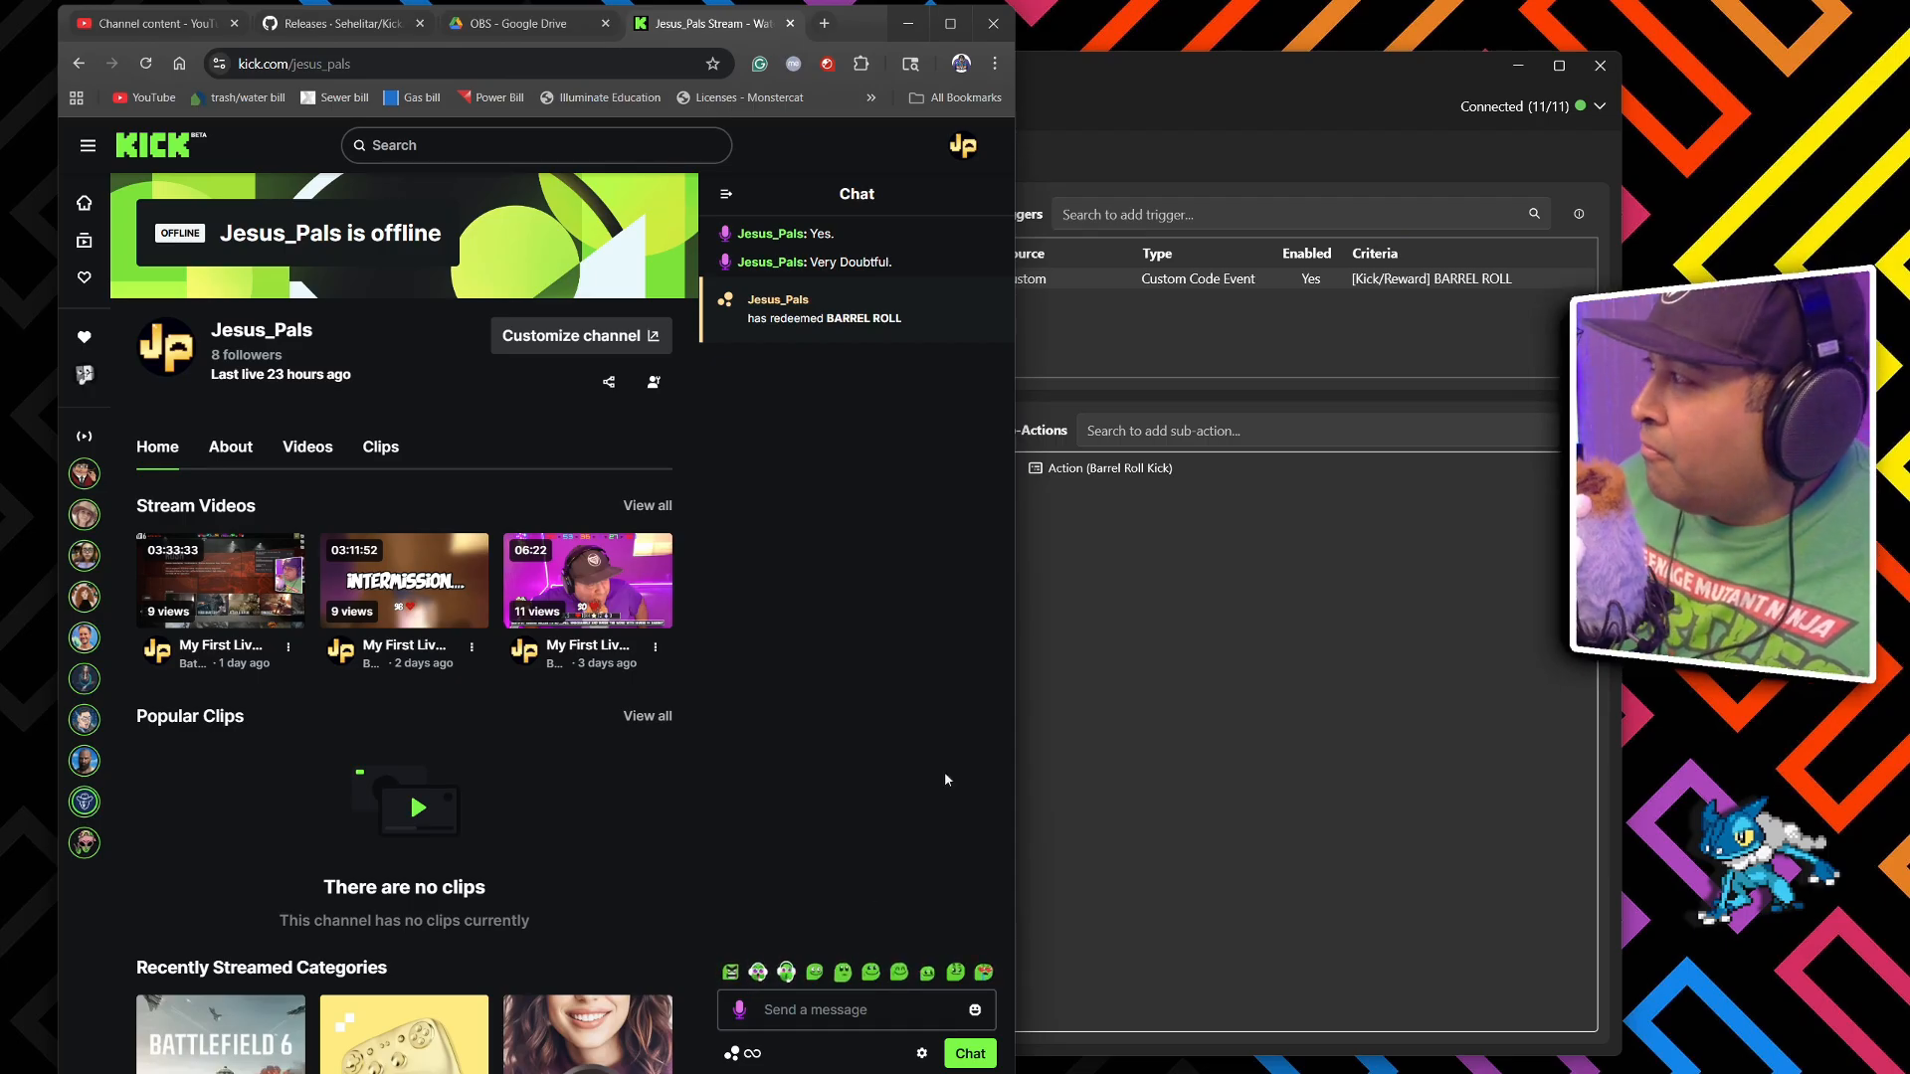
# Return to the Kick channel page and redeem the 1,000-point SOLAR FLARE reward from the channel points list.
pyautogui.click(1069, 90)
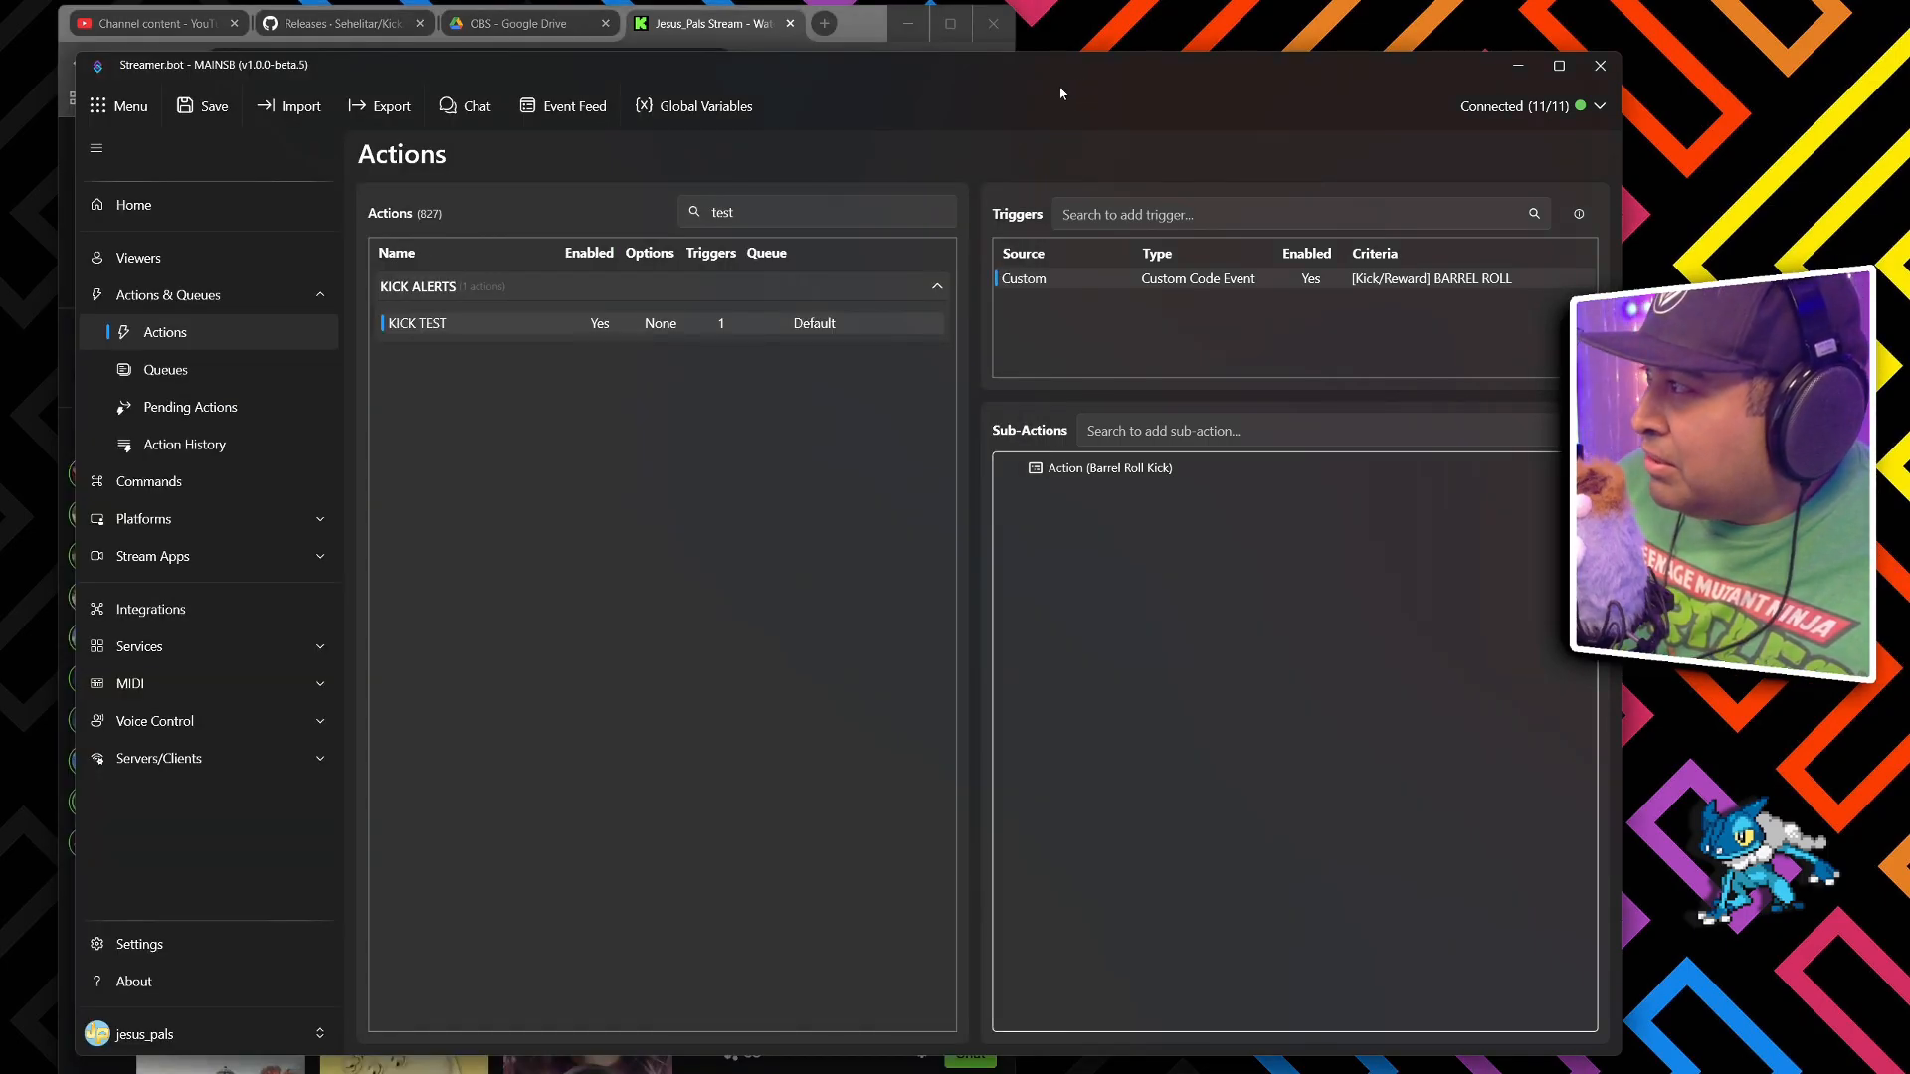
pyautogui.click(758, 35)
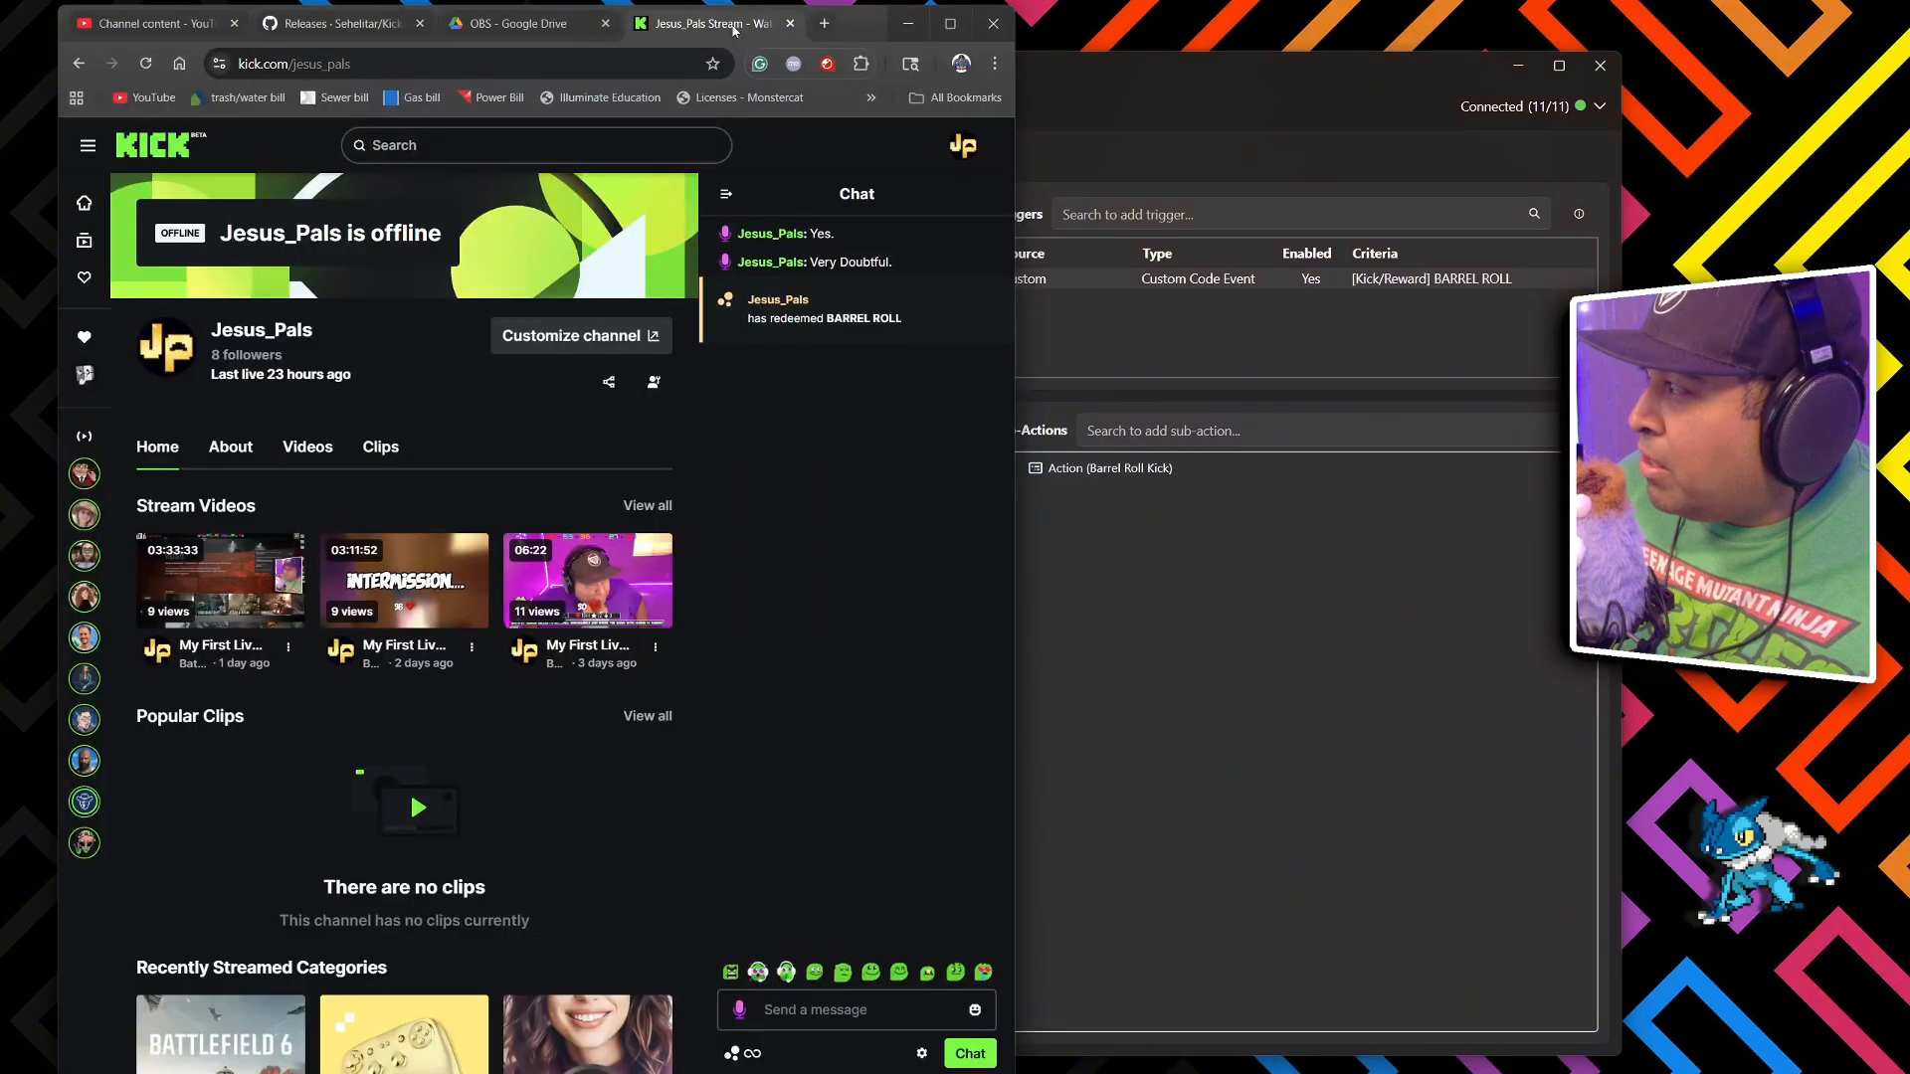
pyautogui.click(756, 1054)
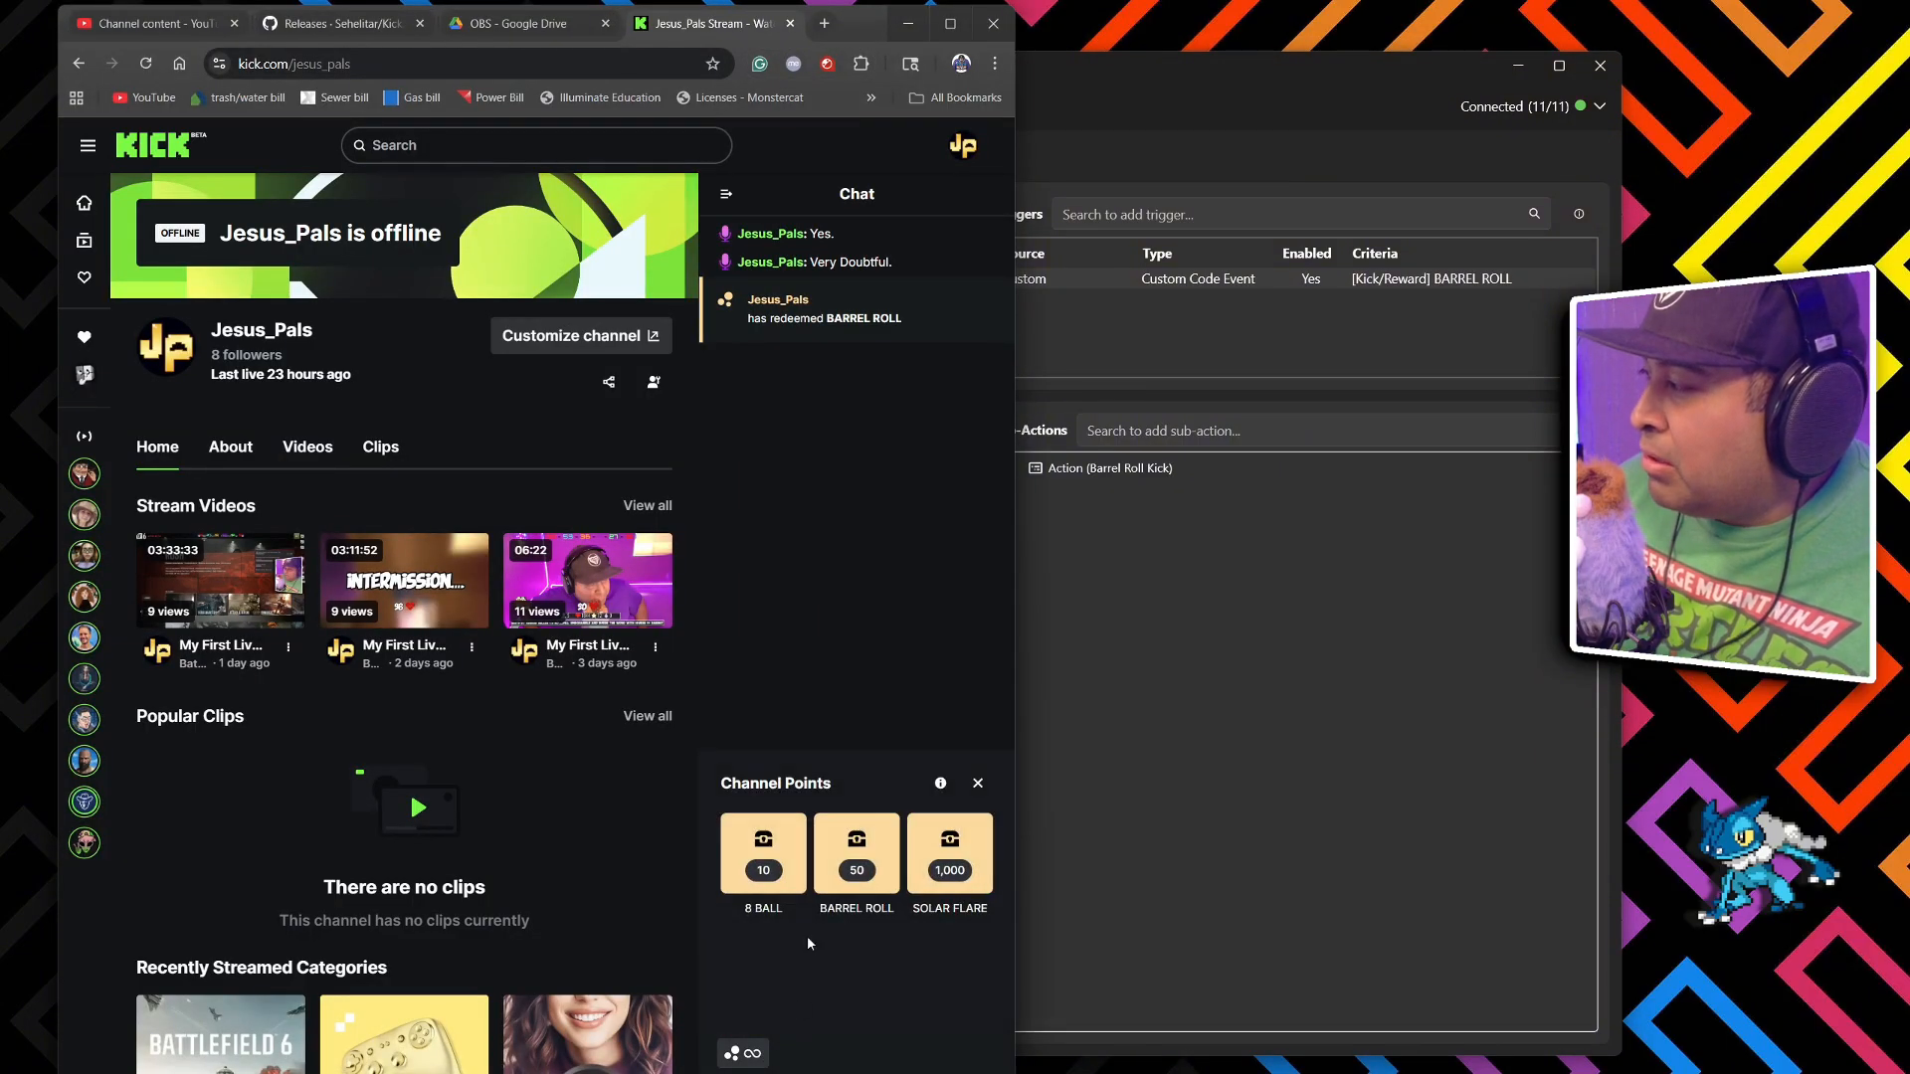
pyautogui.click(945, 868)
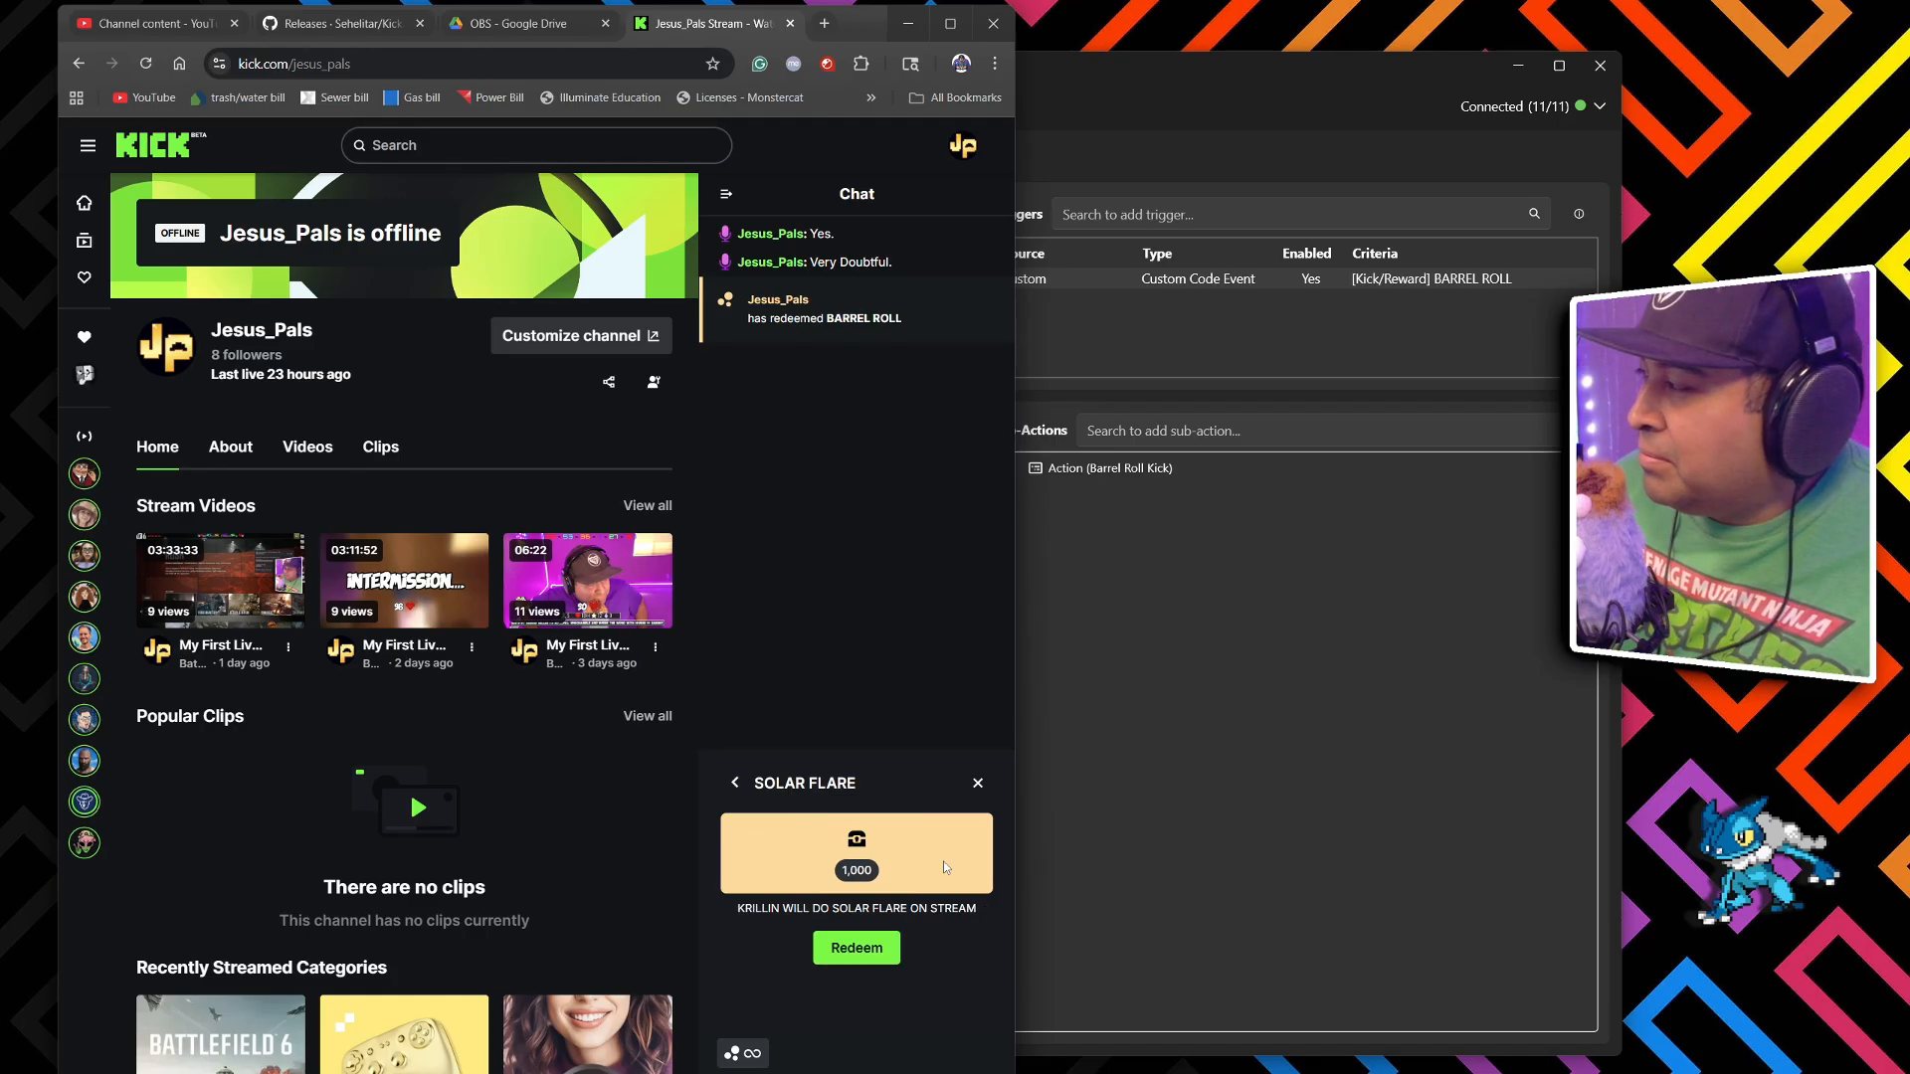
pyautogui.click(851, 946)
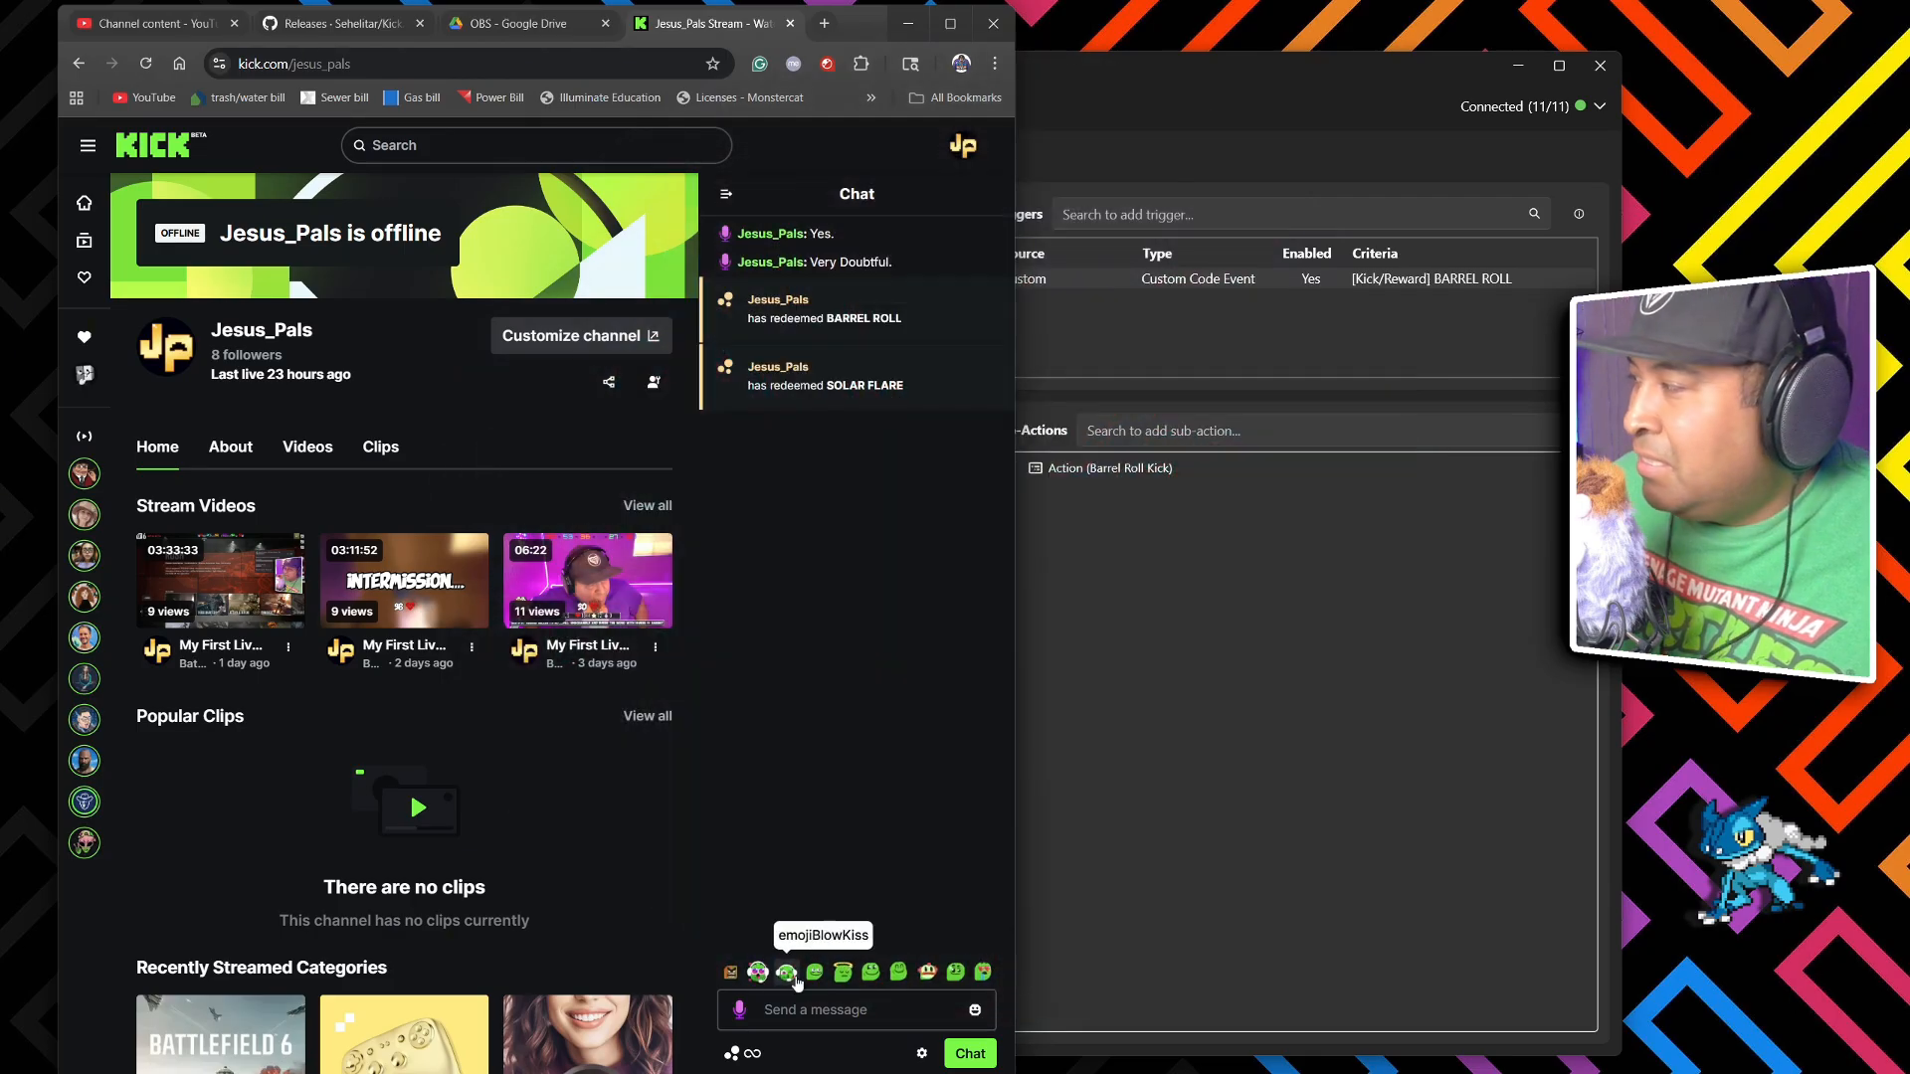
# Redeem the 8 BALL channel points reward with the request "do you love me ?" and switch back to Streamer.bot.
pyautogui.click(741, 1056)
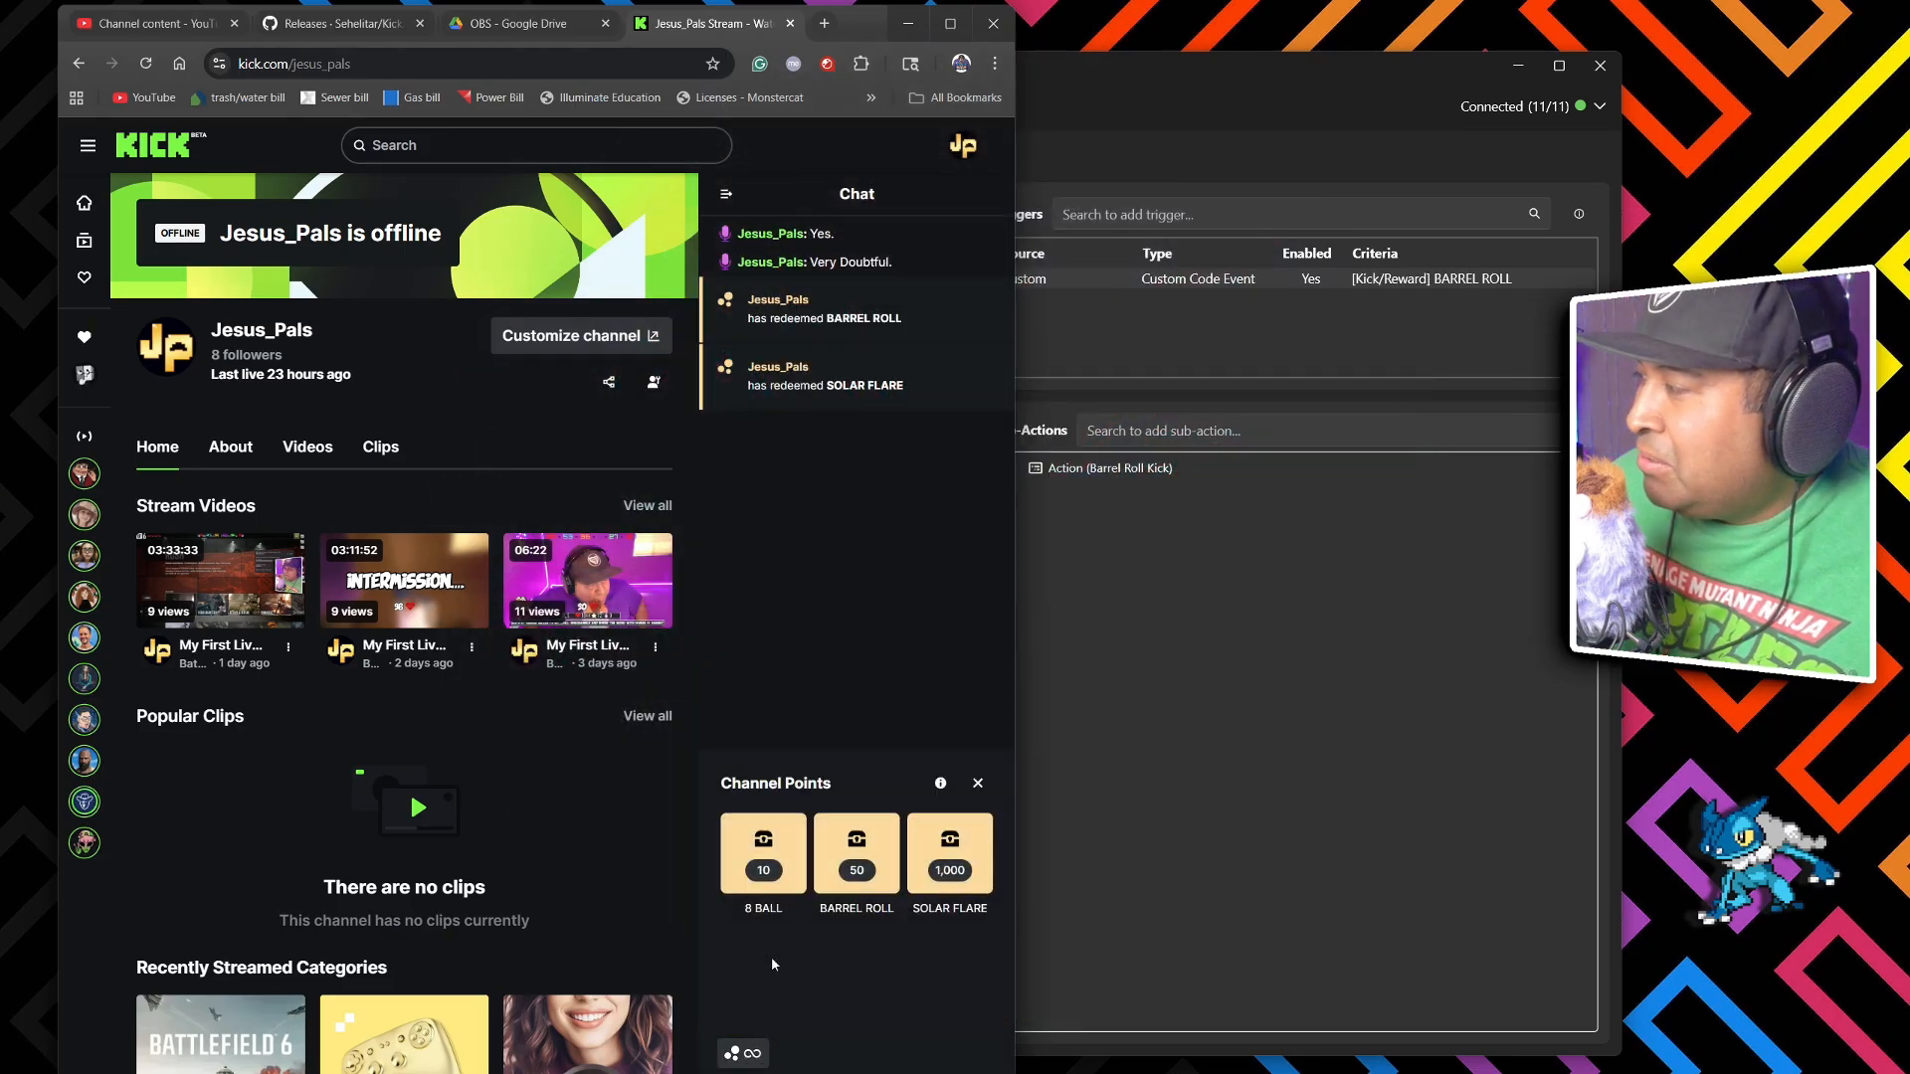
pyautogui.click(764, 875)
pyautogui.click(858, 953)
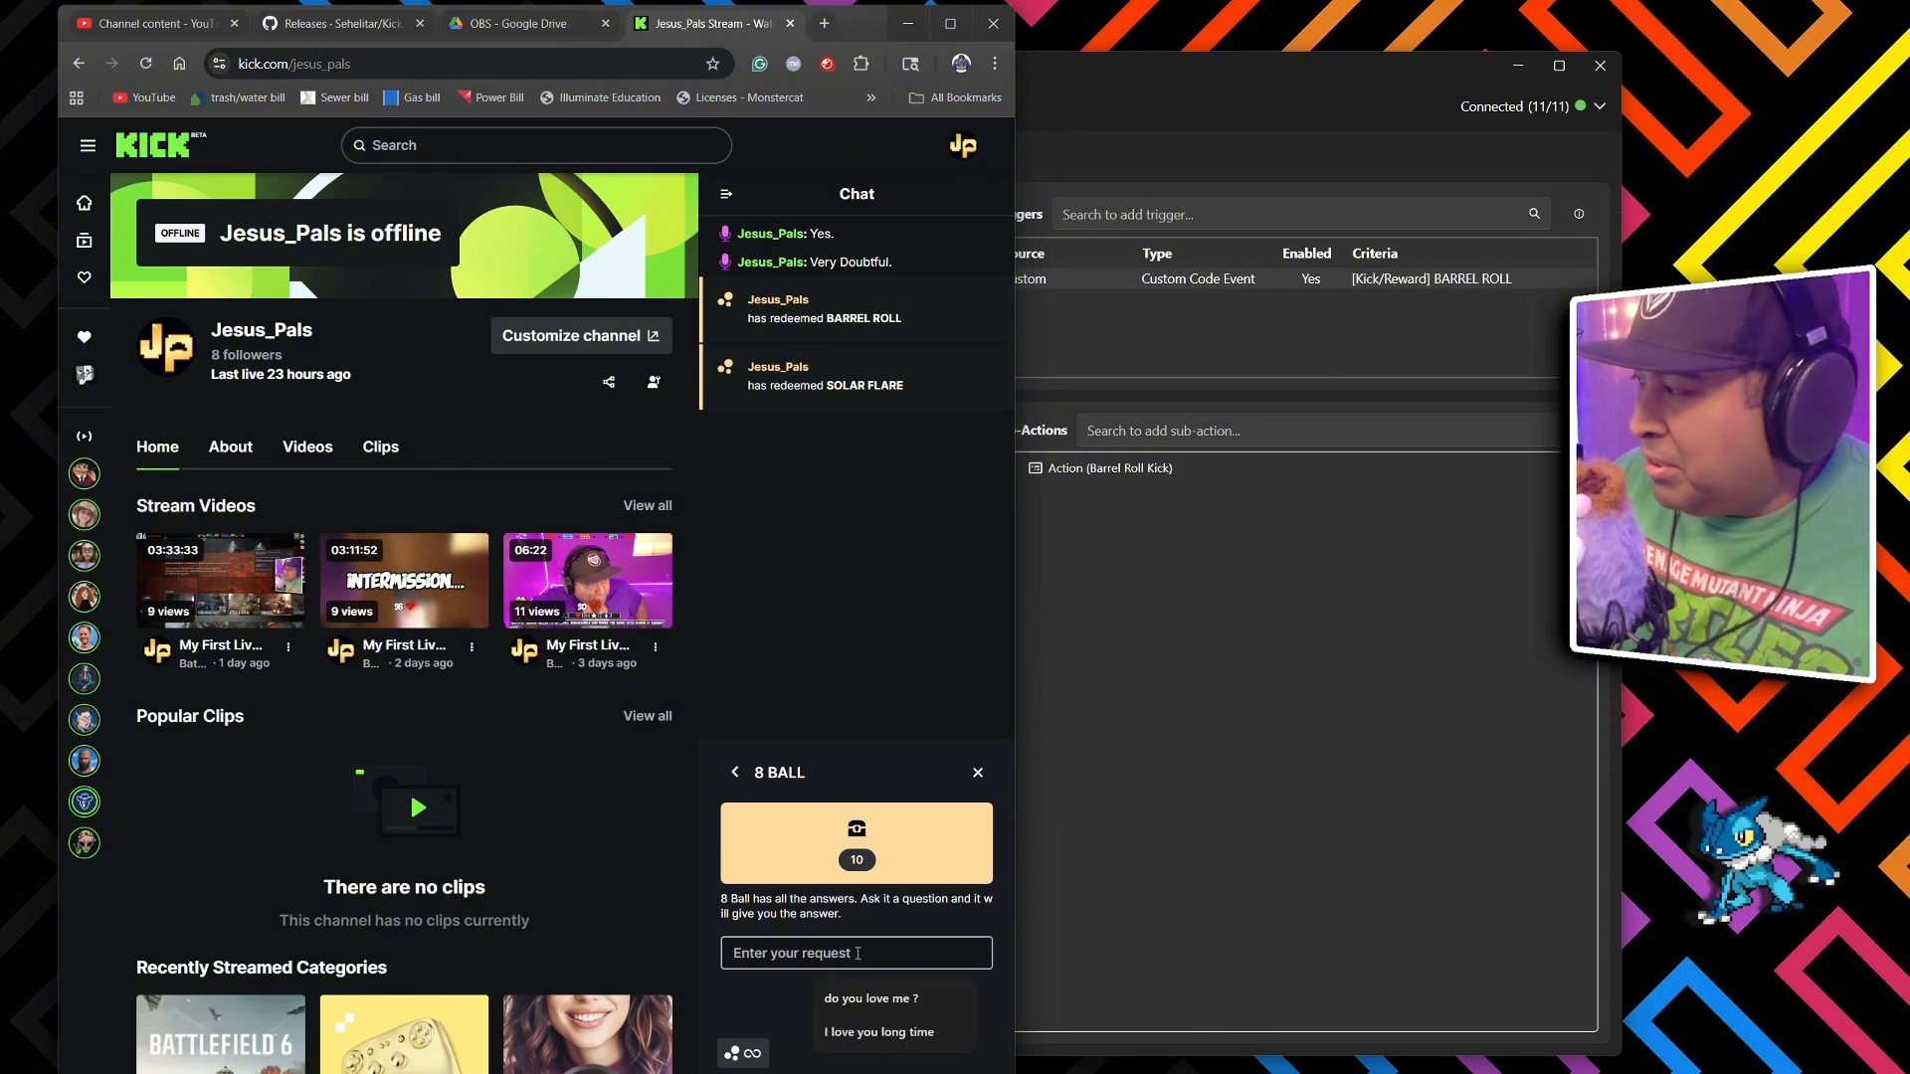
pyautogui.click(866, 998)
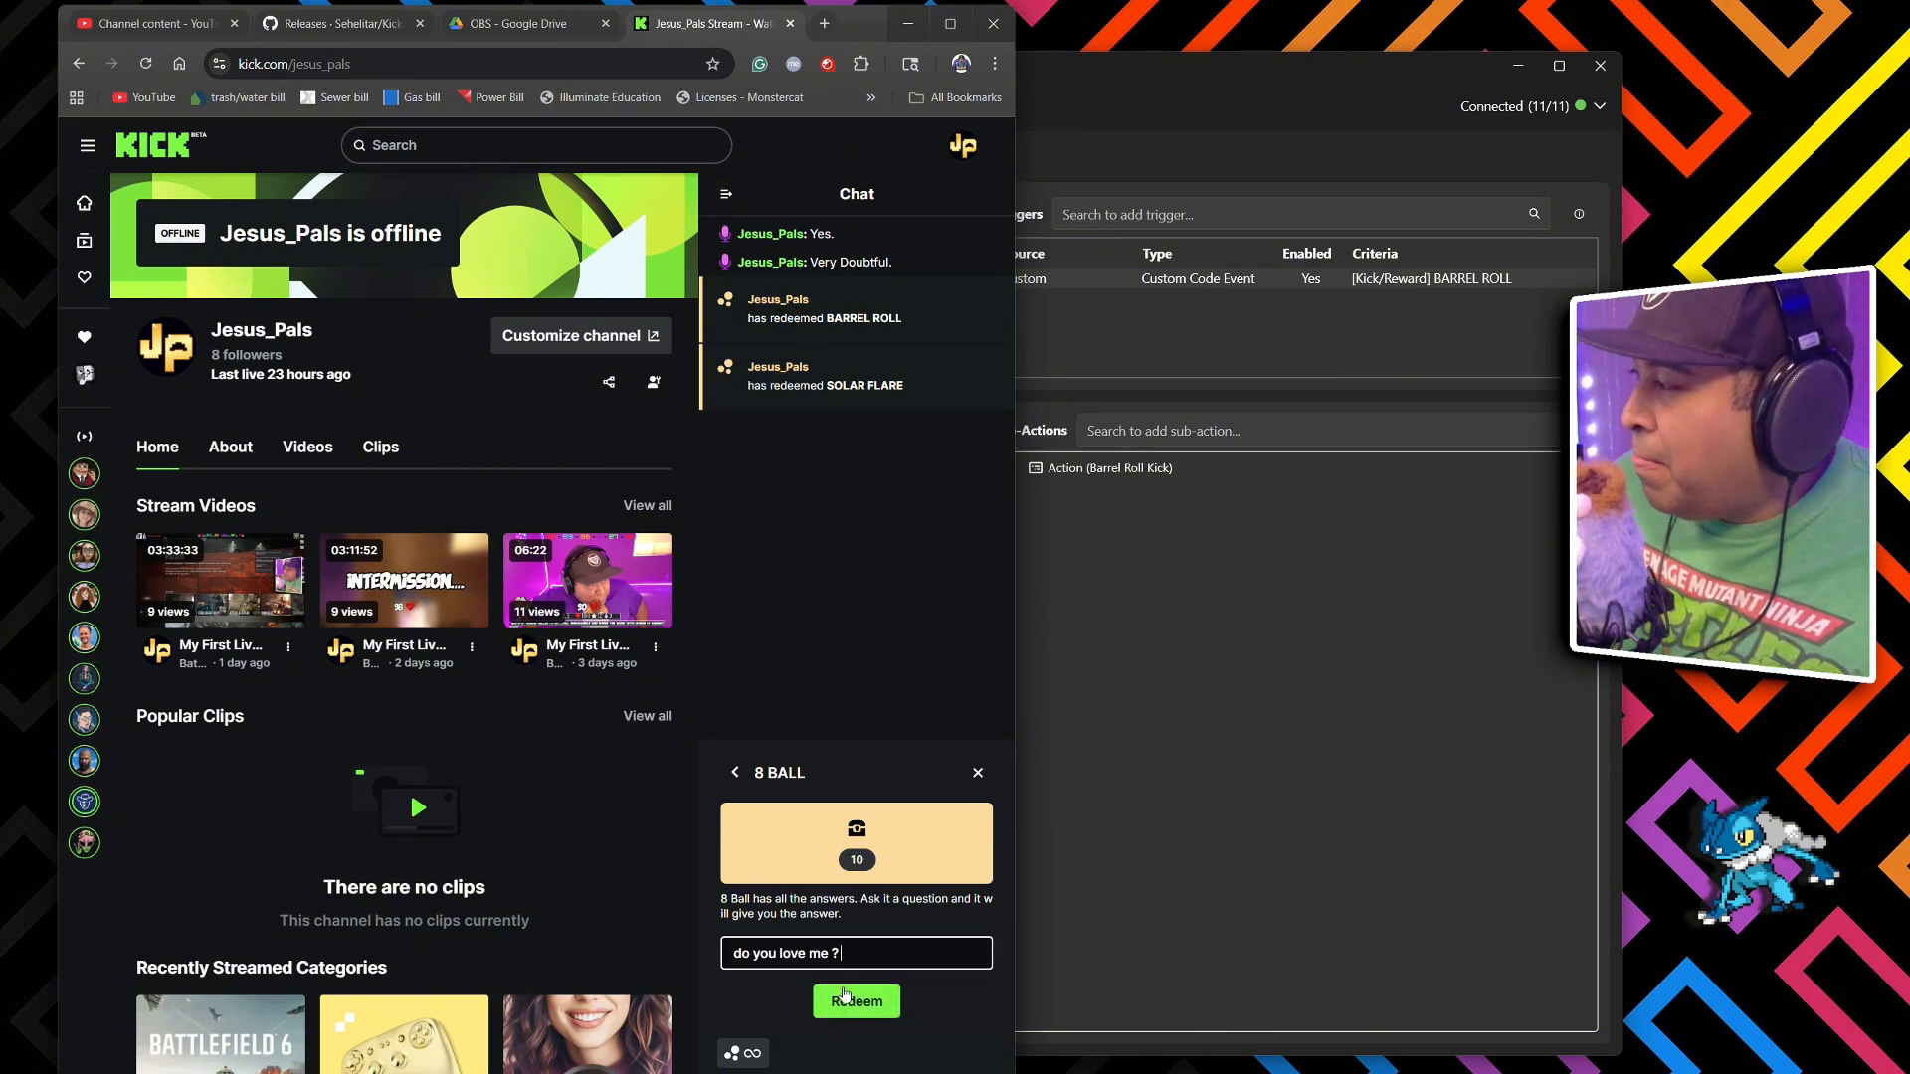
pyautogui.click(845, 999)
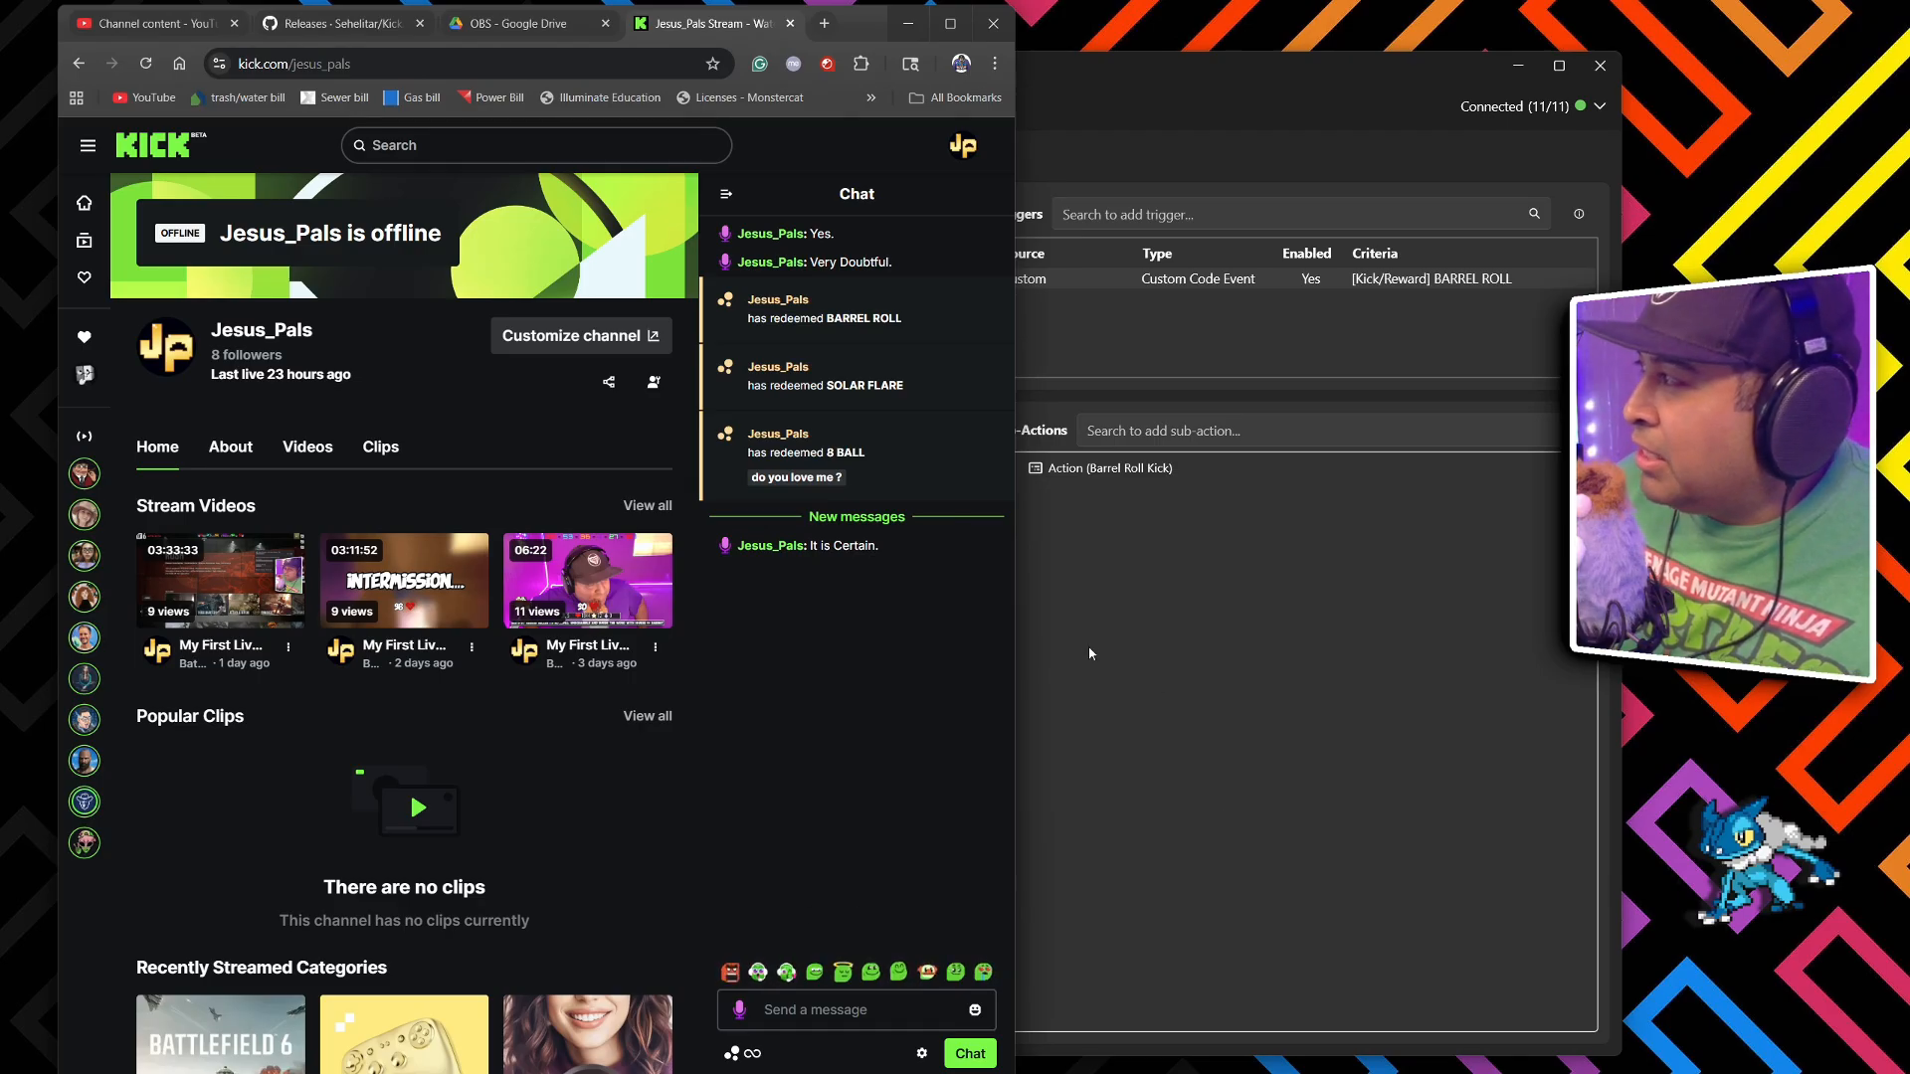
pyautogui.click(1132, 325)
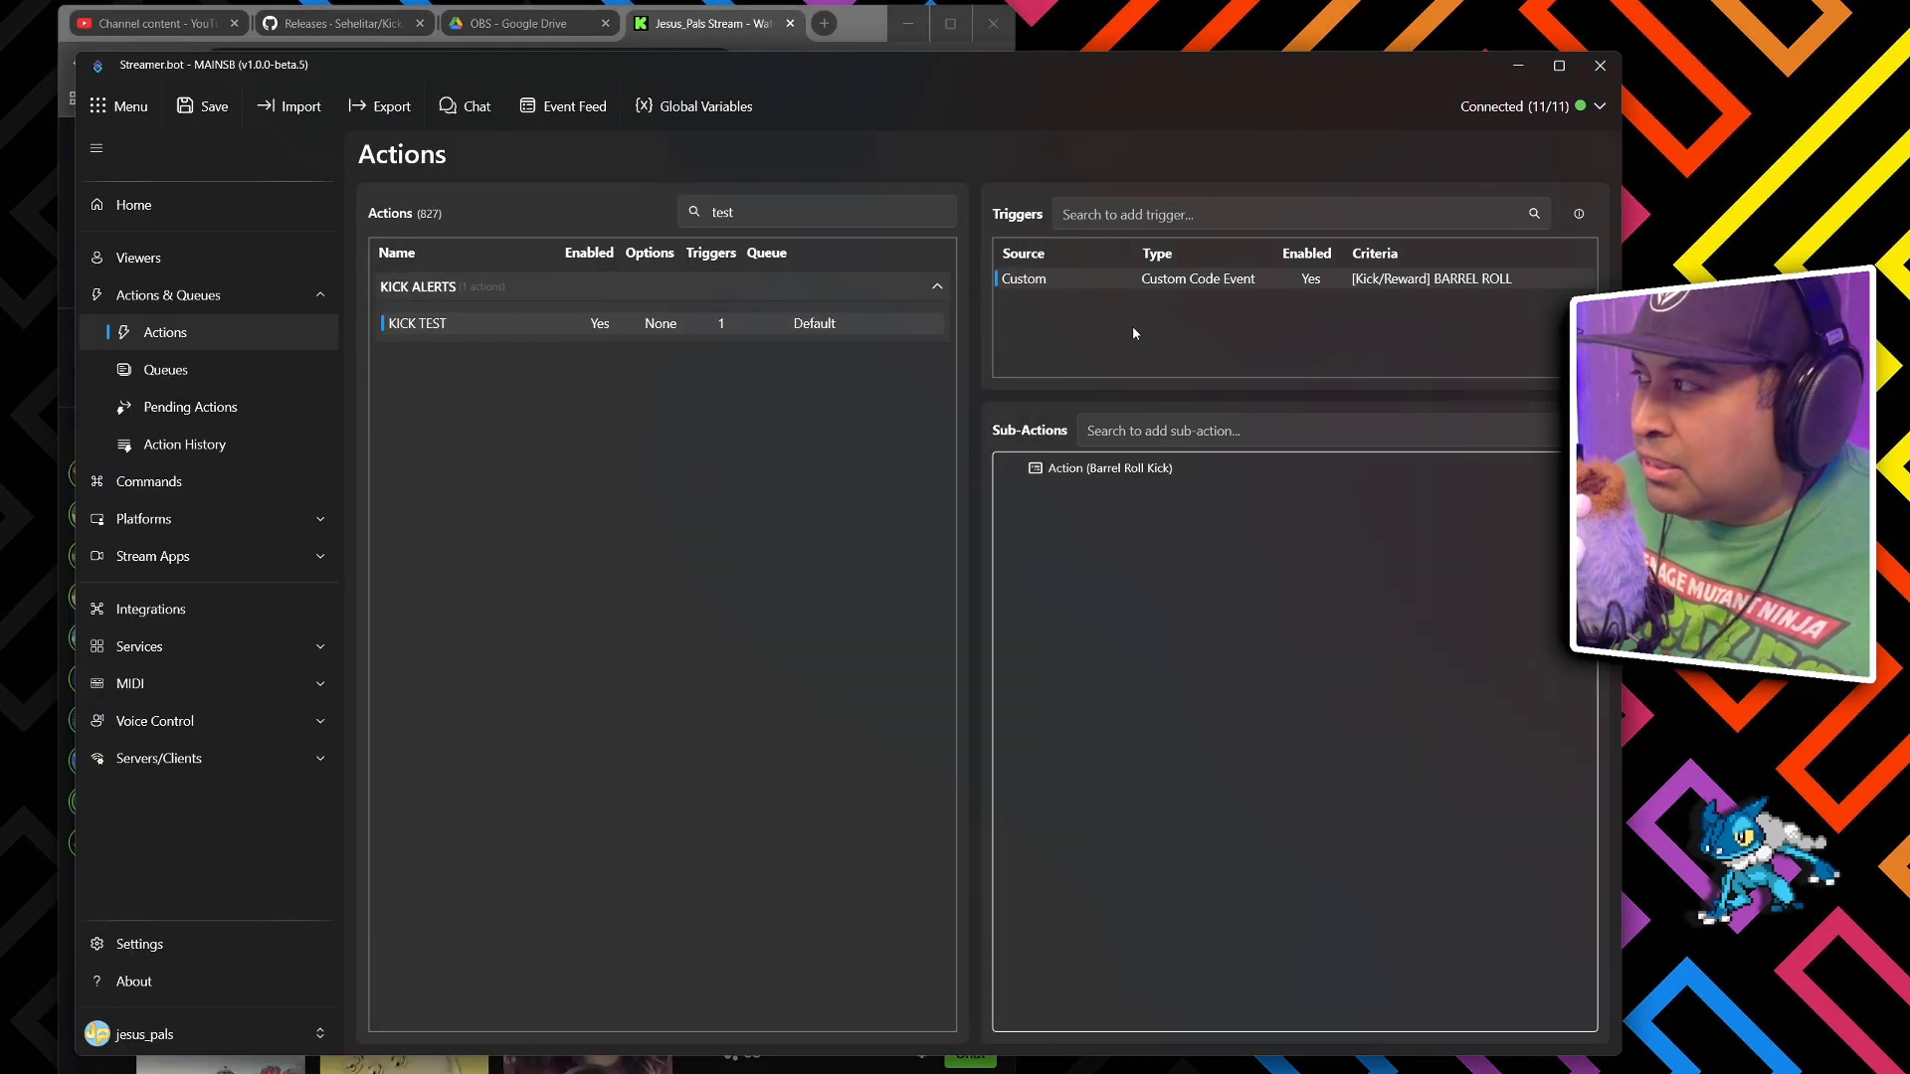